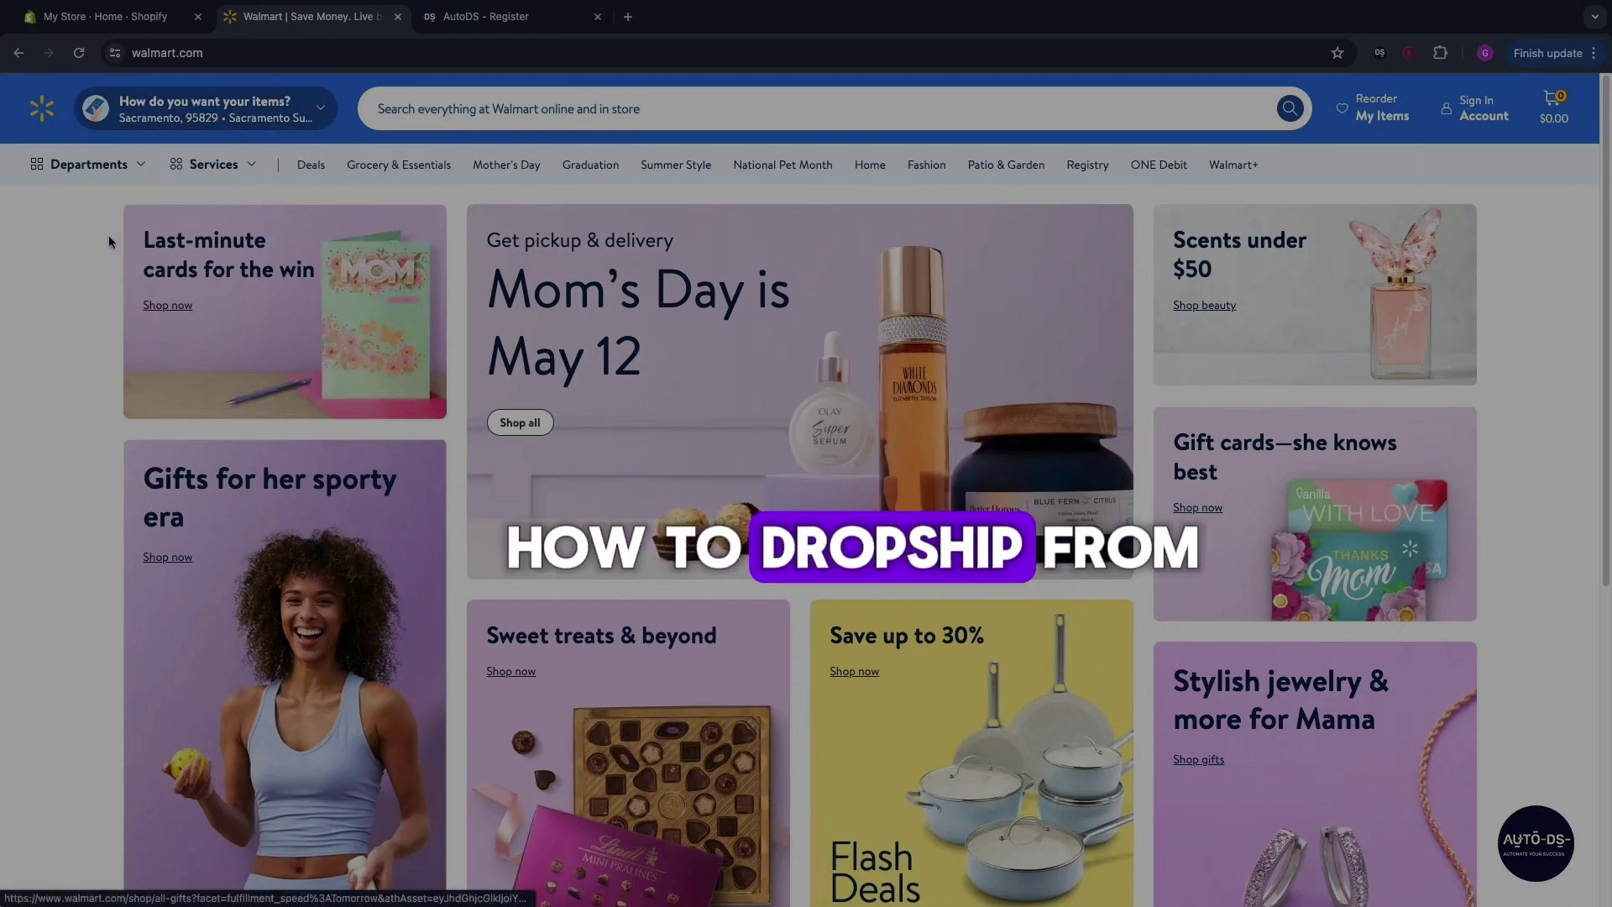
Step: Scroll through the Shopify store admin home page to review it
left_click(105, 16)
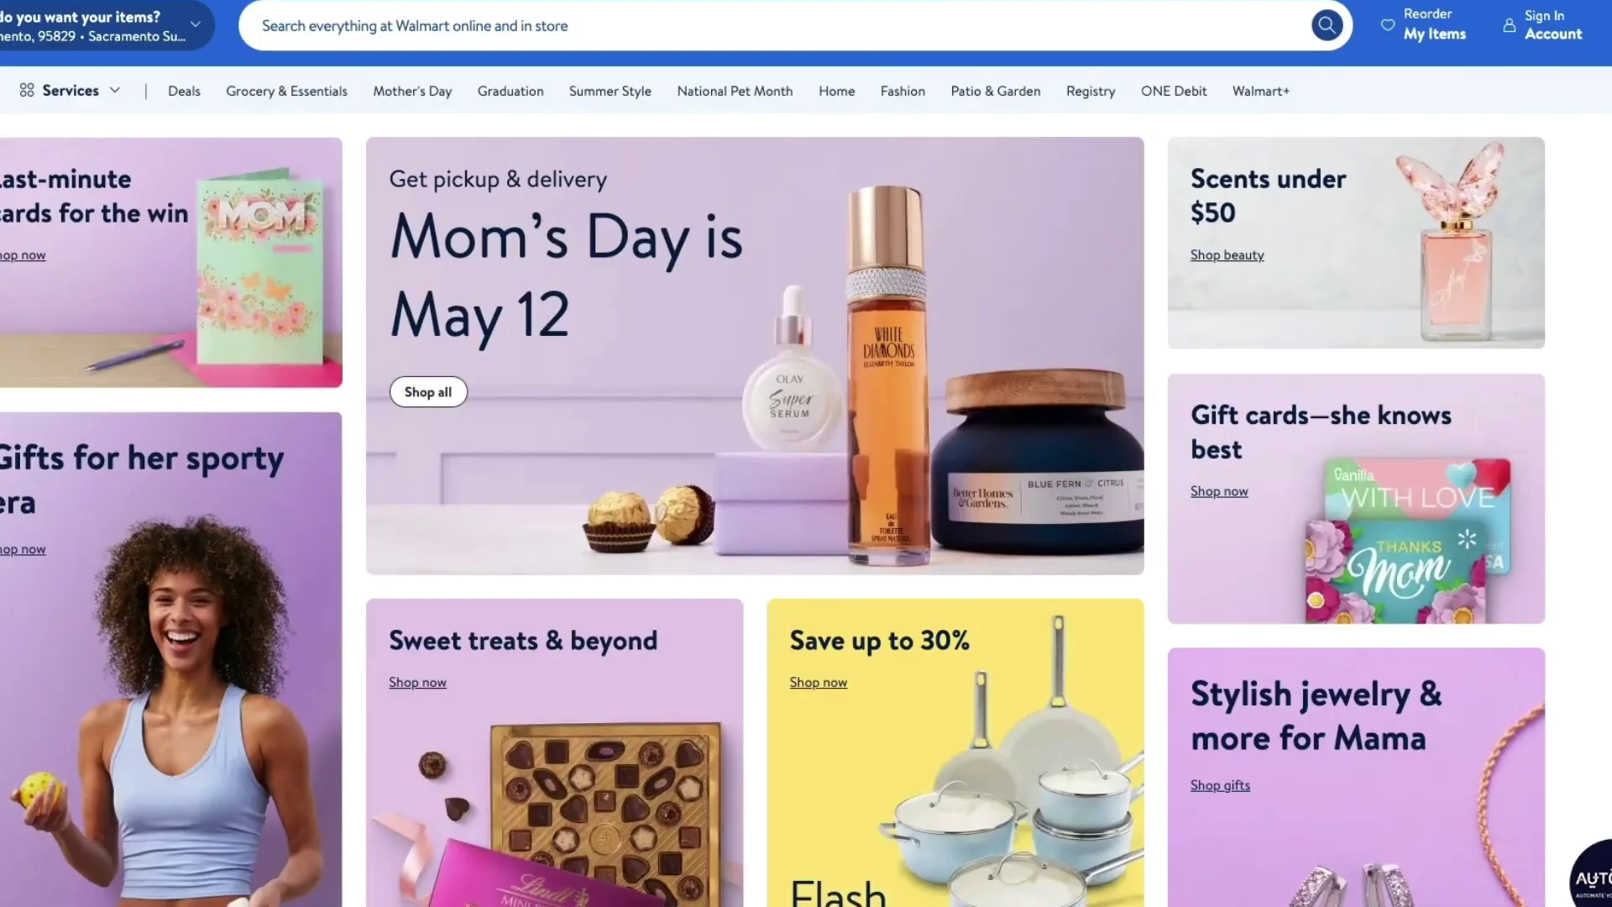
scroll(806, 504, "down", 1)
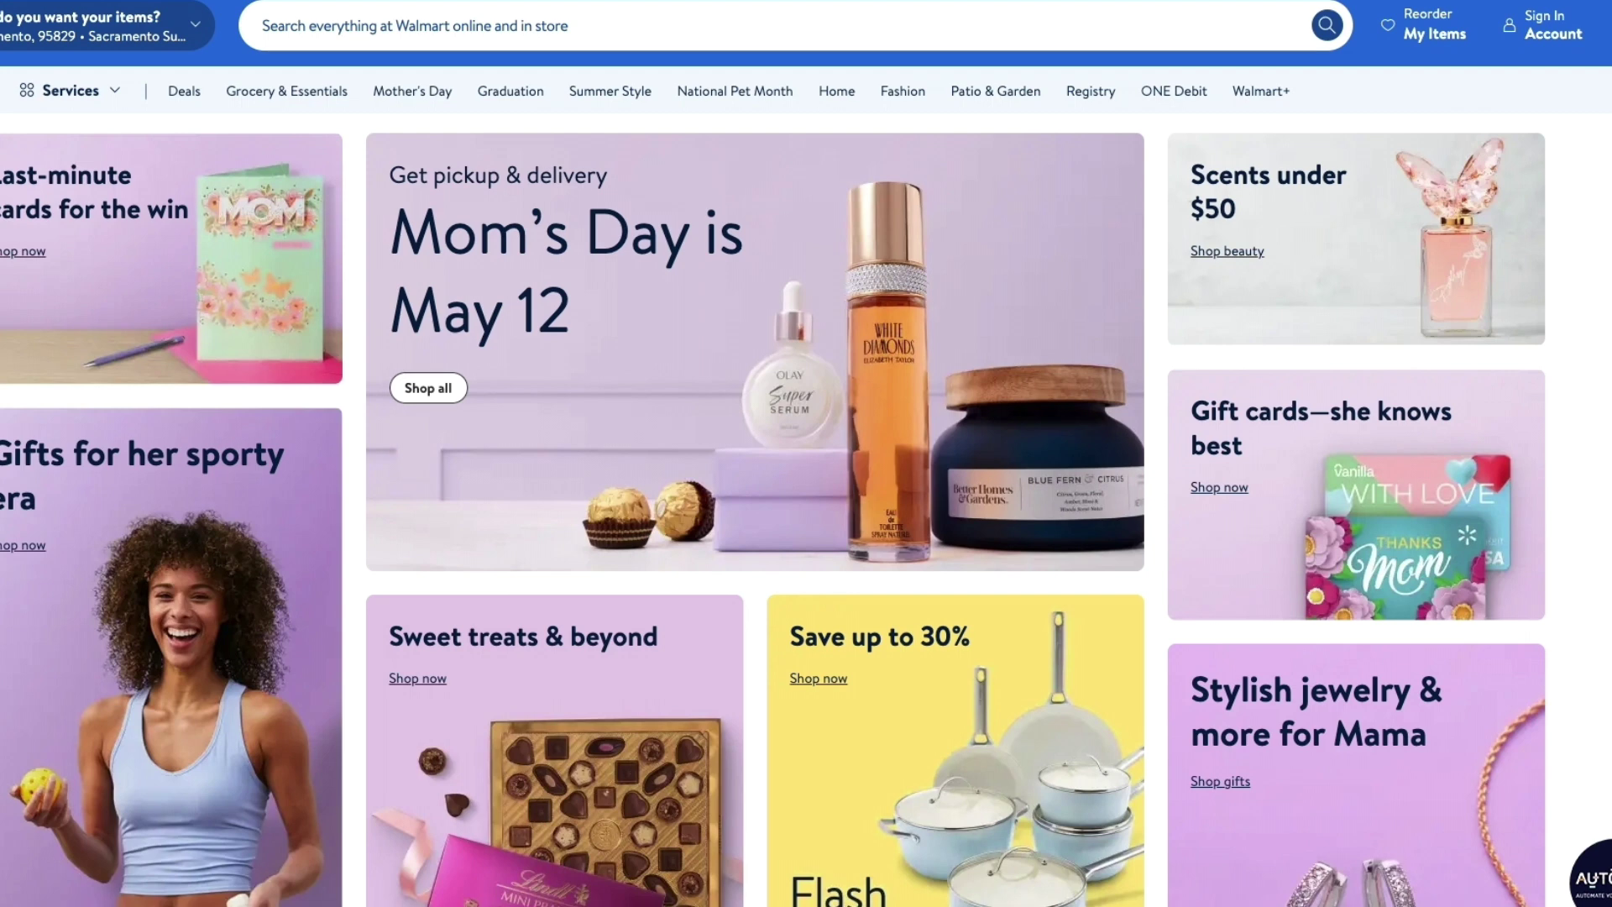
scroll(773, 510, "down", 1)
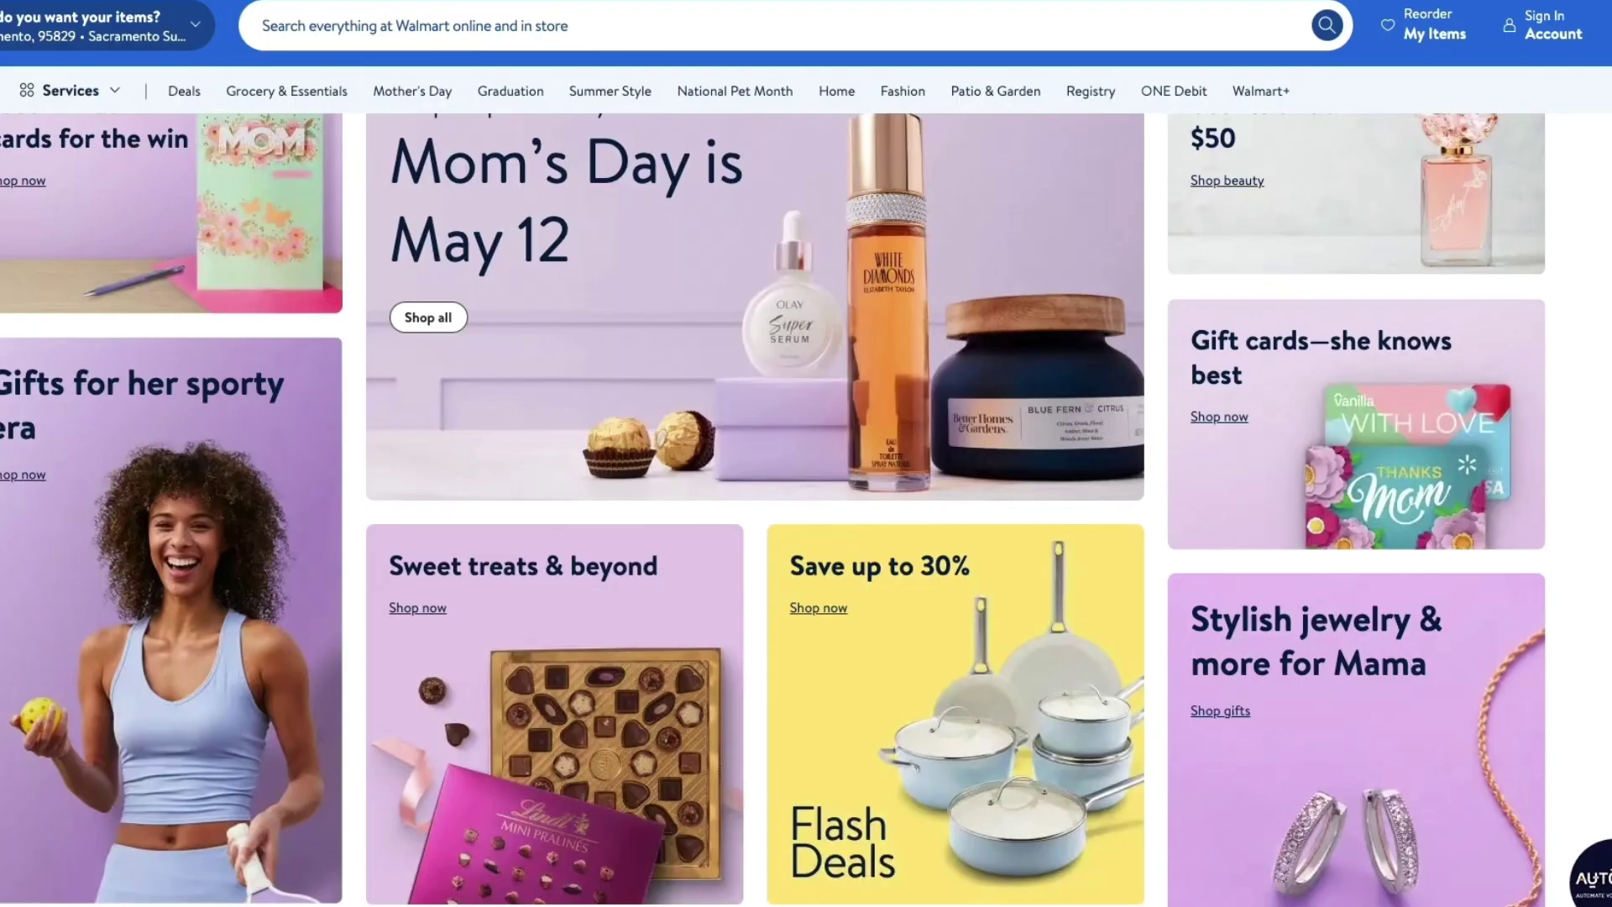
scroll(773, 509, "down", 6)
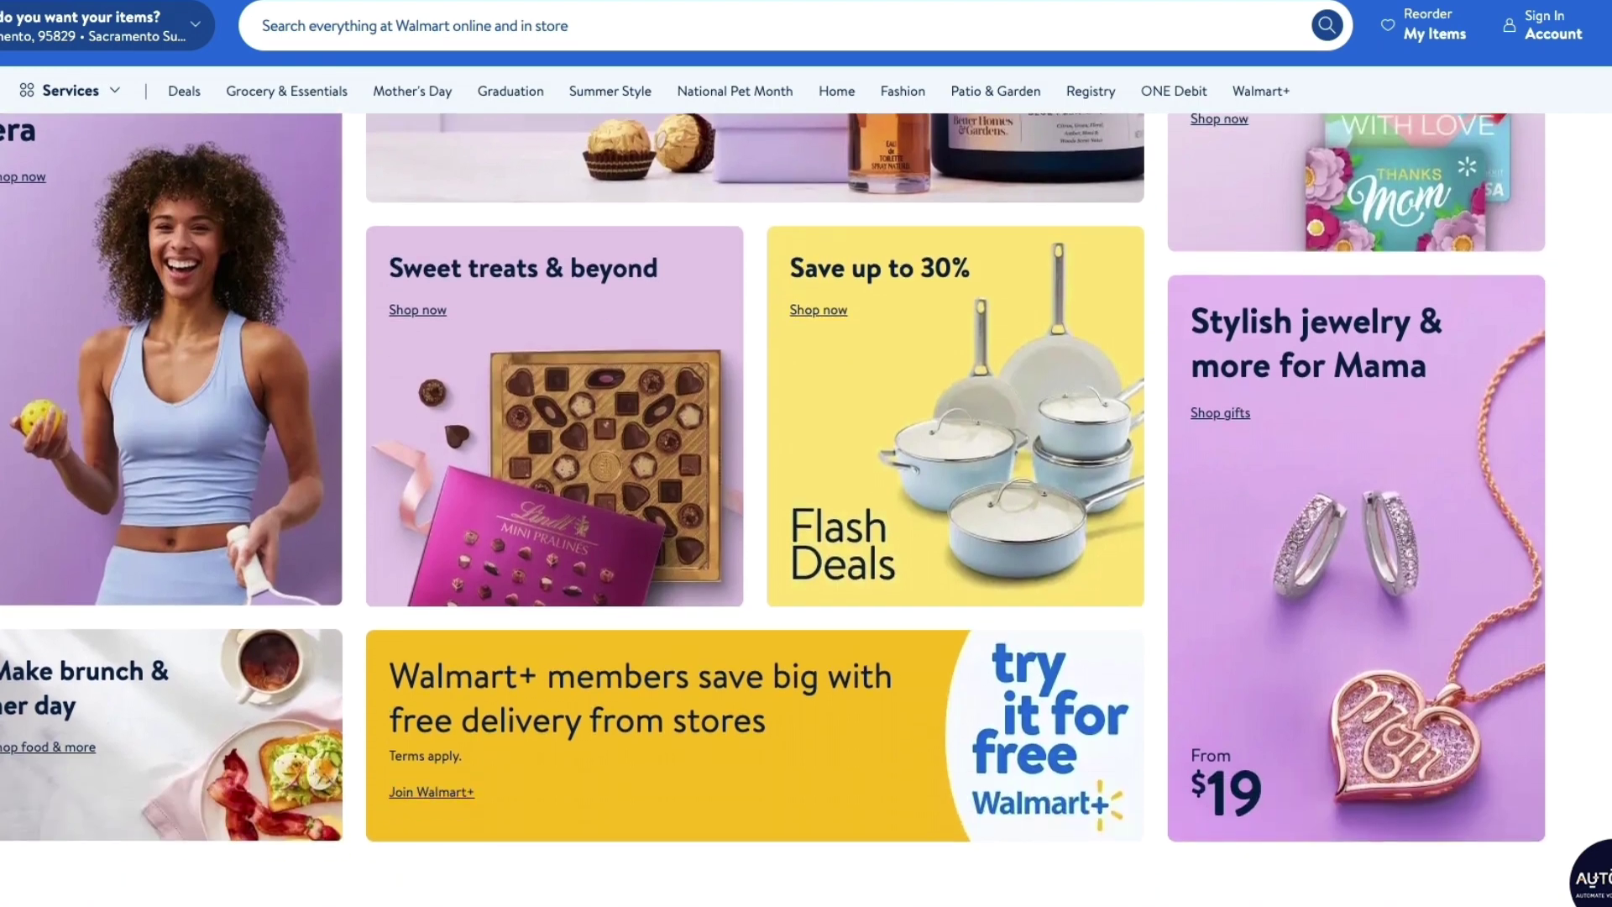
scroll(773, 510, "down", 2)
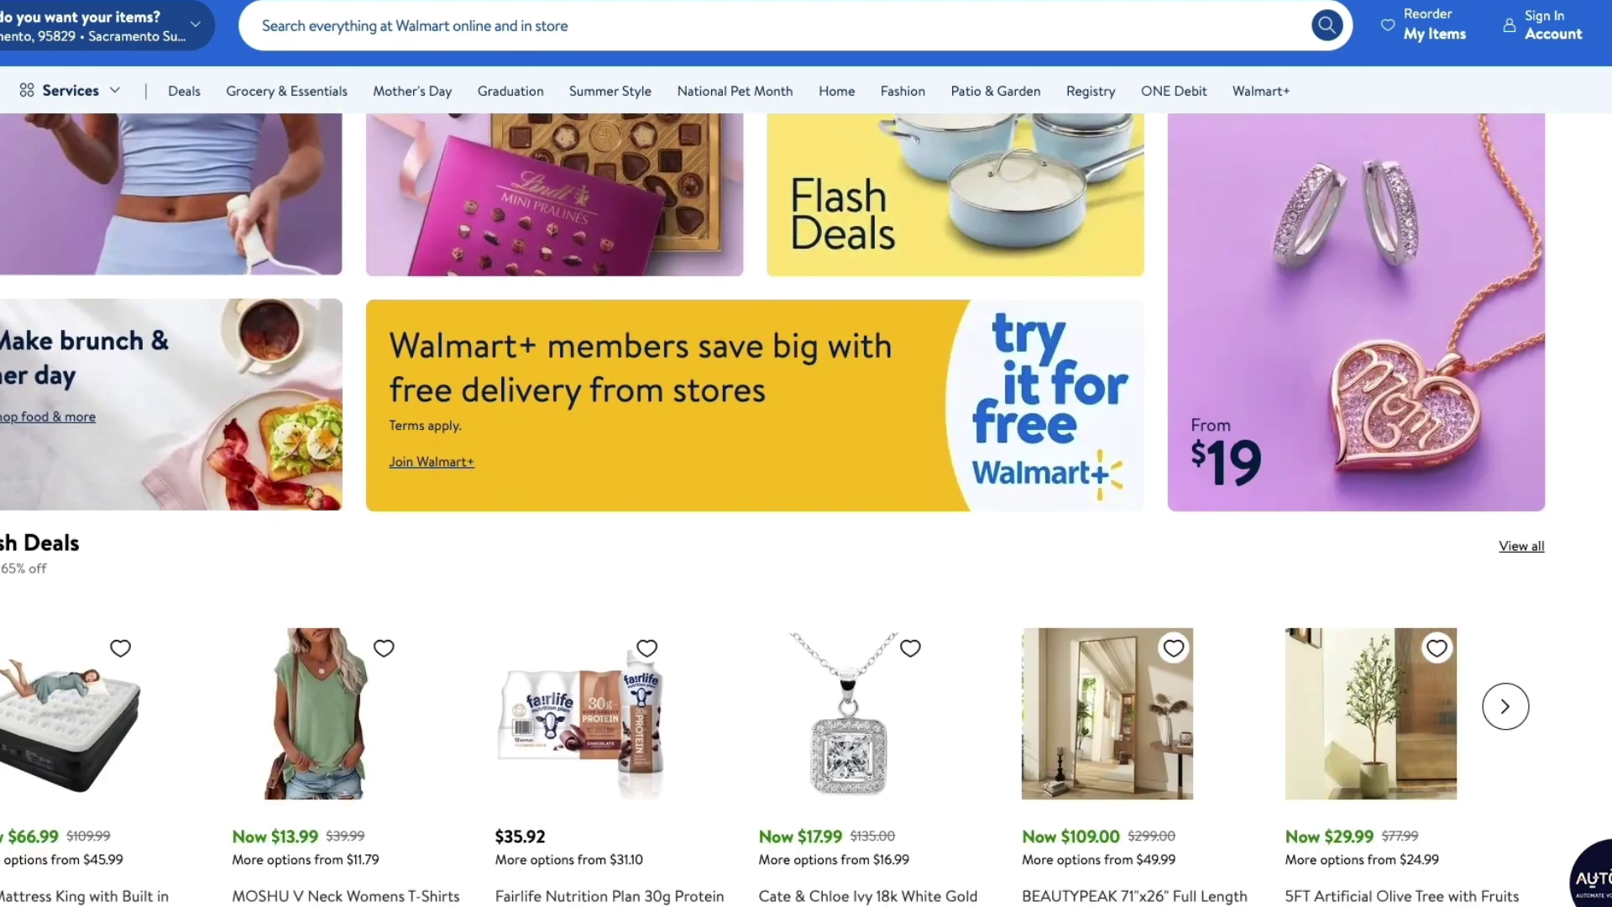
scroll(774, 510, "up", 8)
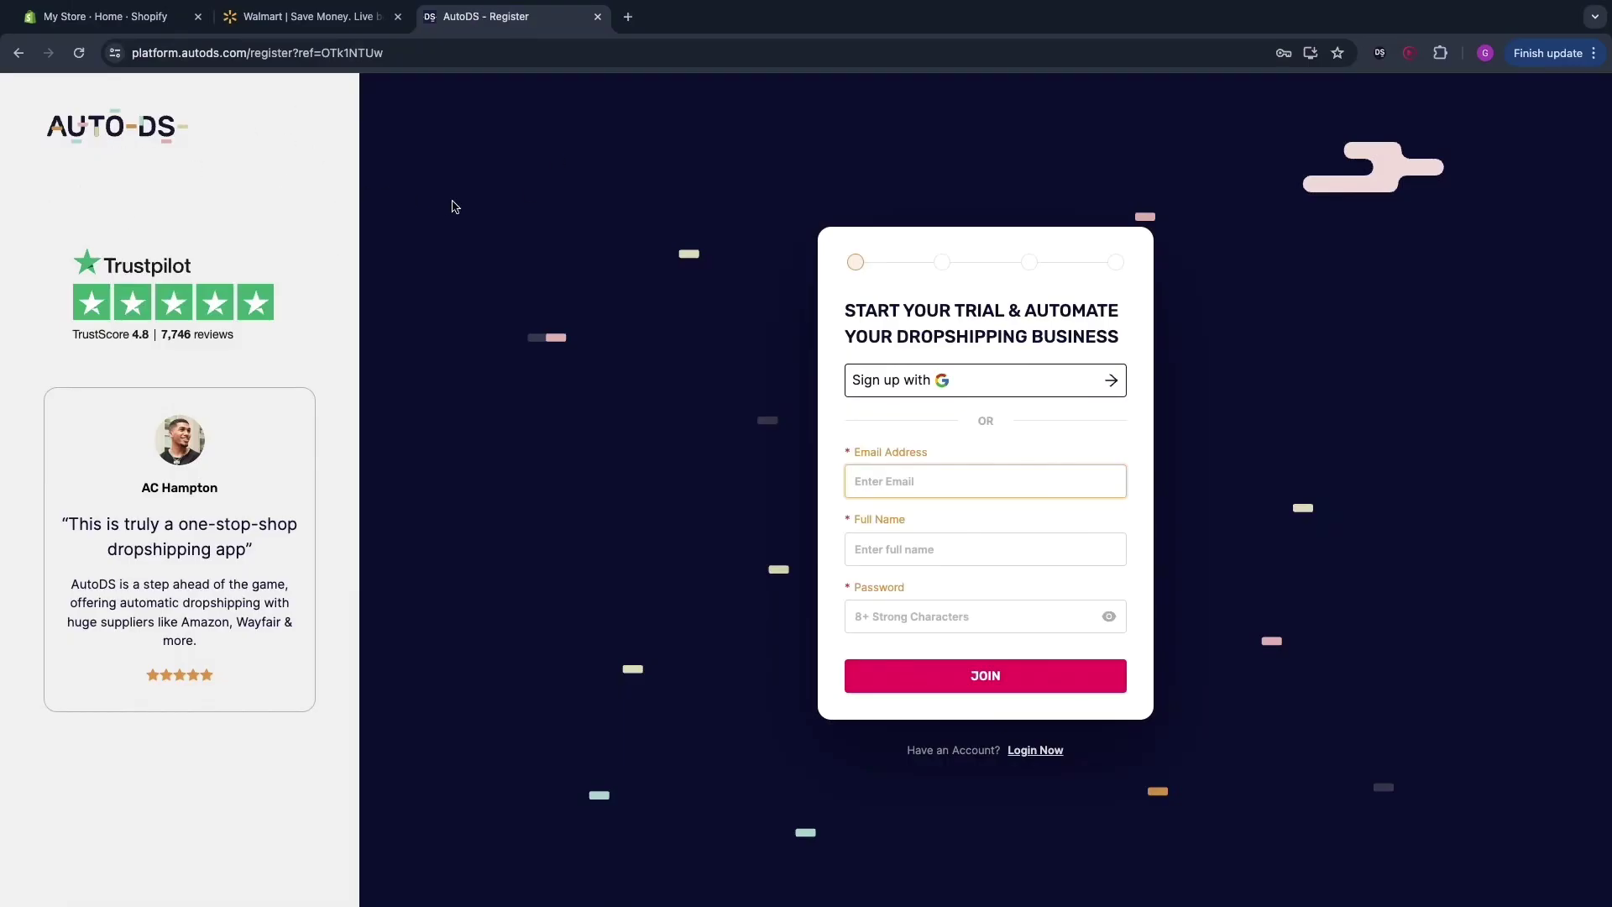
Step: Switch between the Walmart, AutoDS and Shopify tabs, ending on the AutoDS registration form
left_click(315, 24)
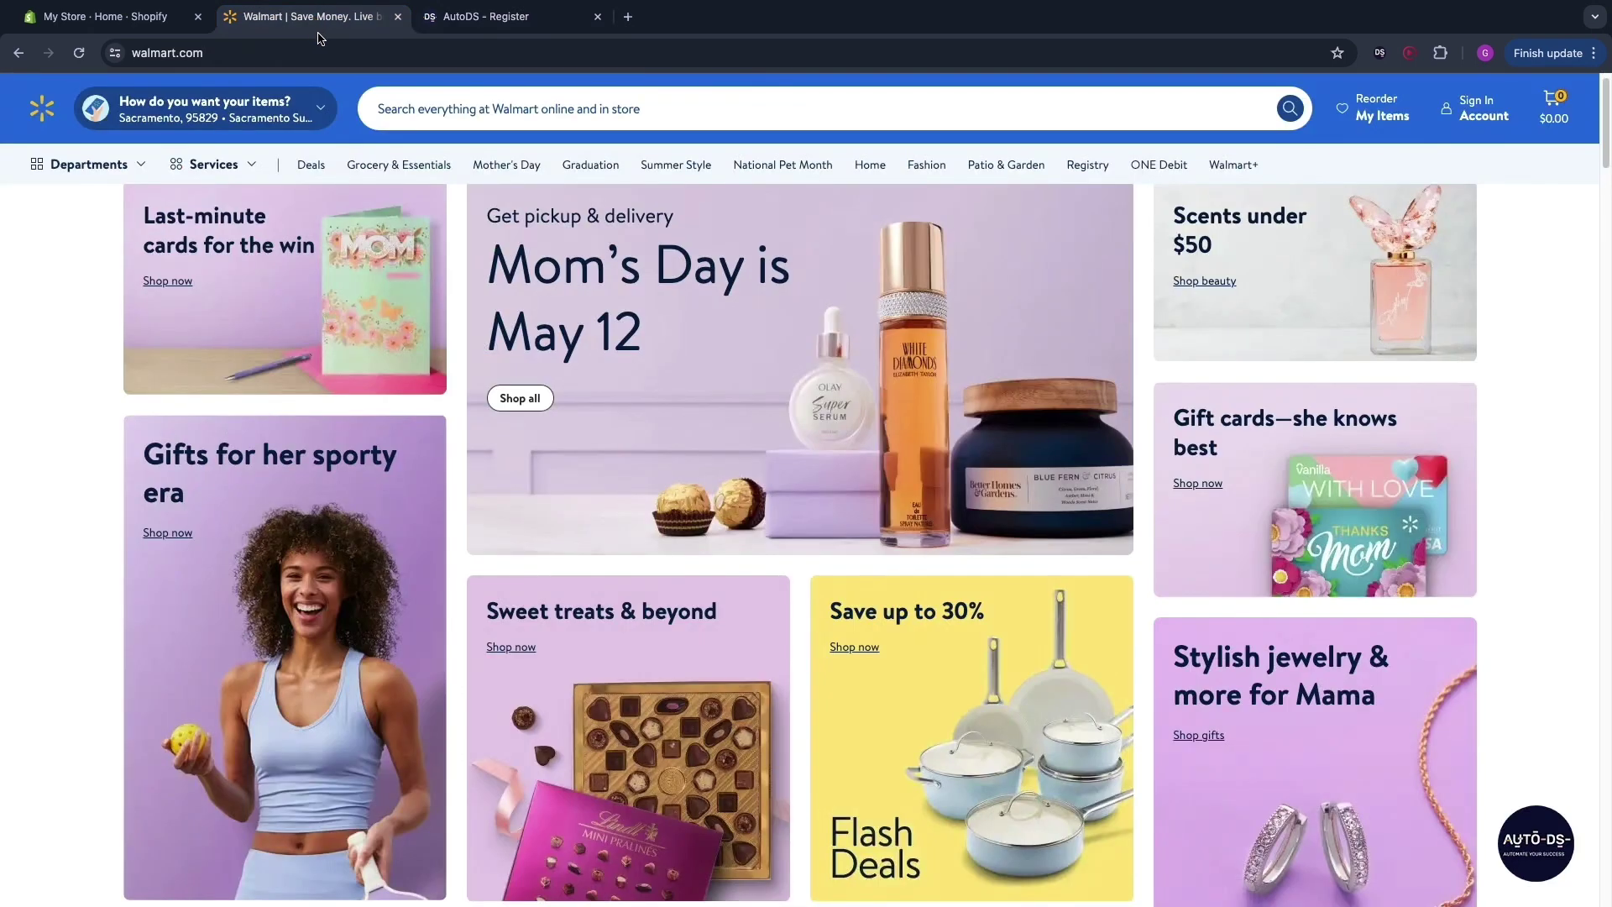
left_click(475, 17)
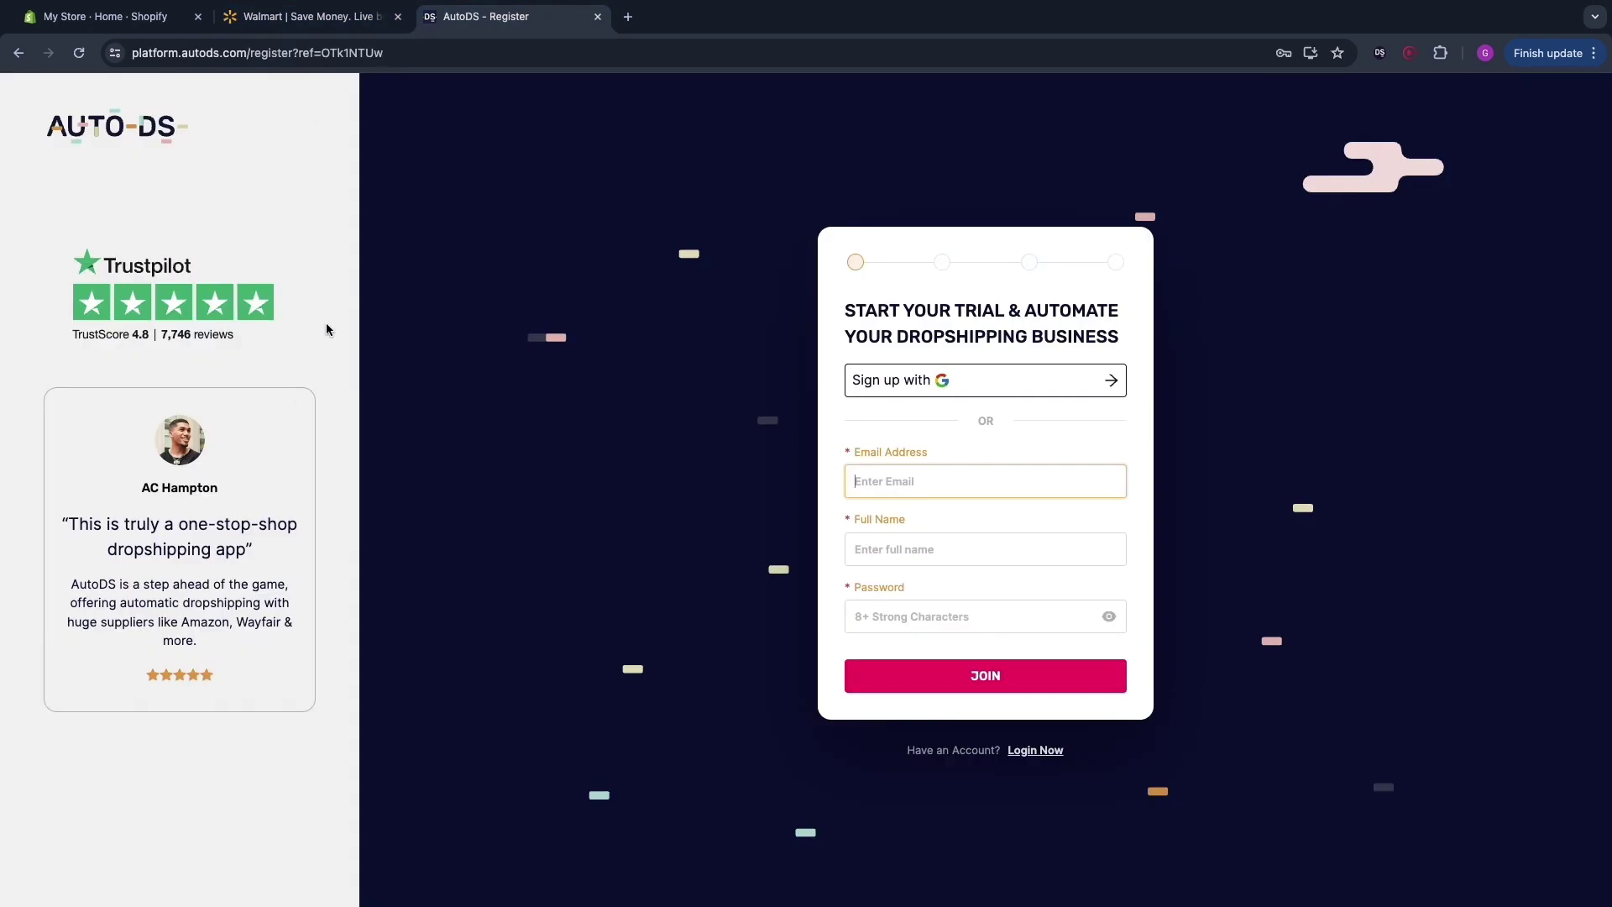
left_click(71, 17)
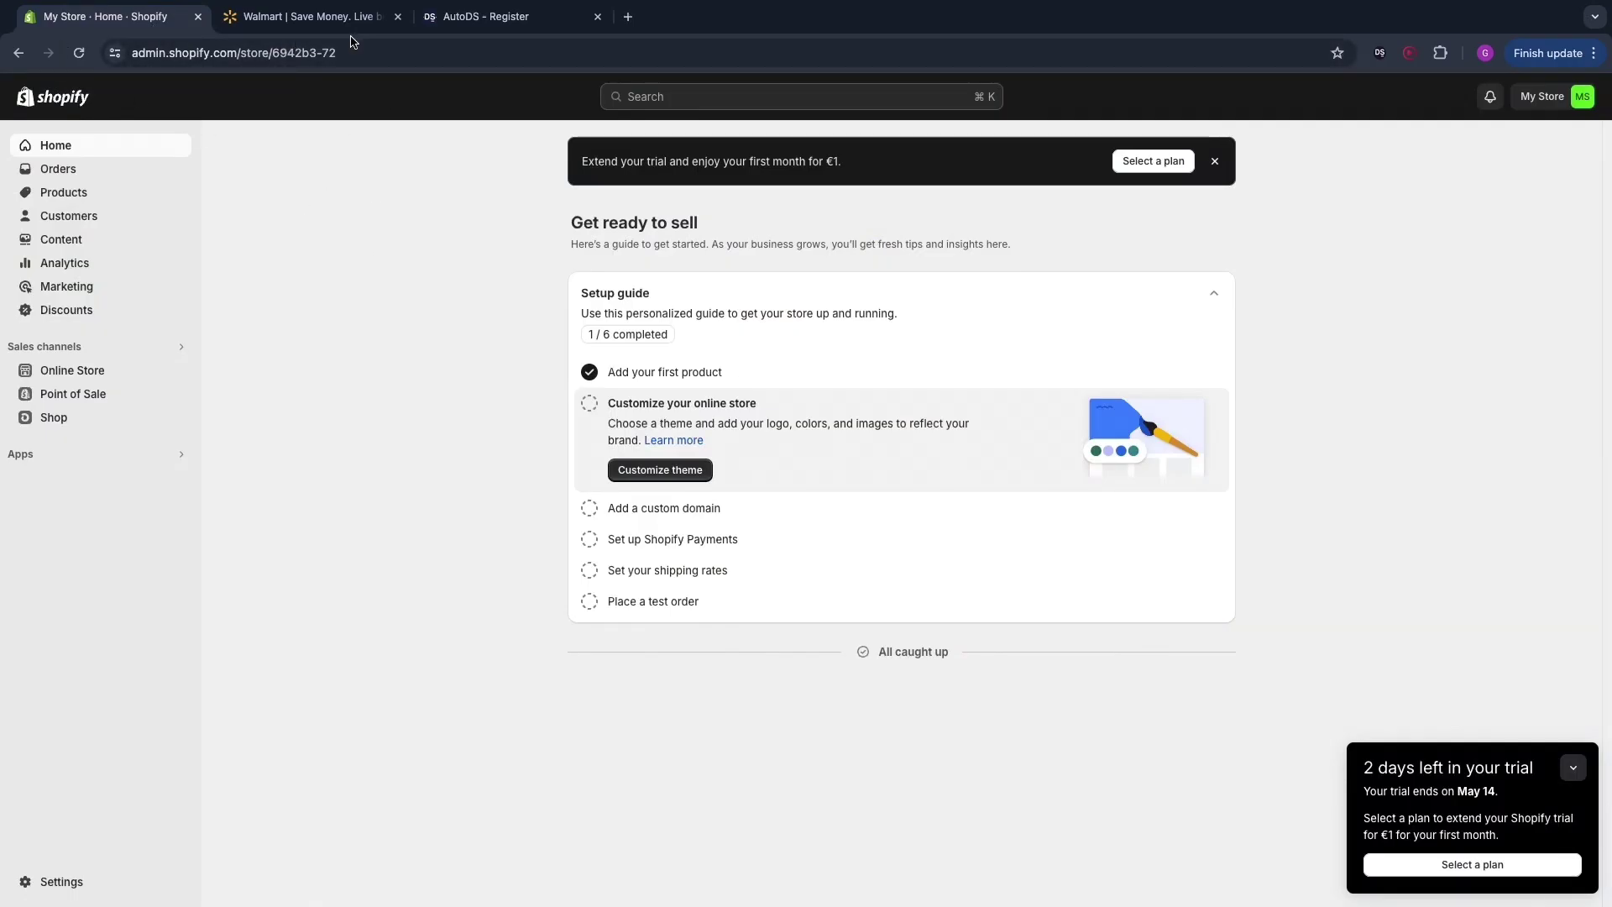
left_click(313, 17)
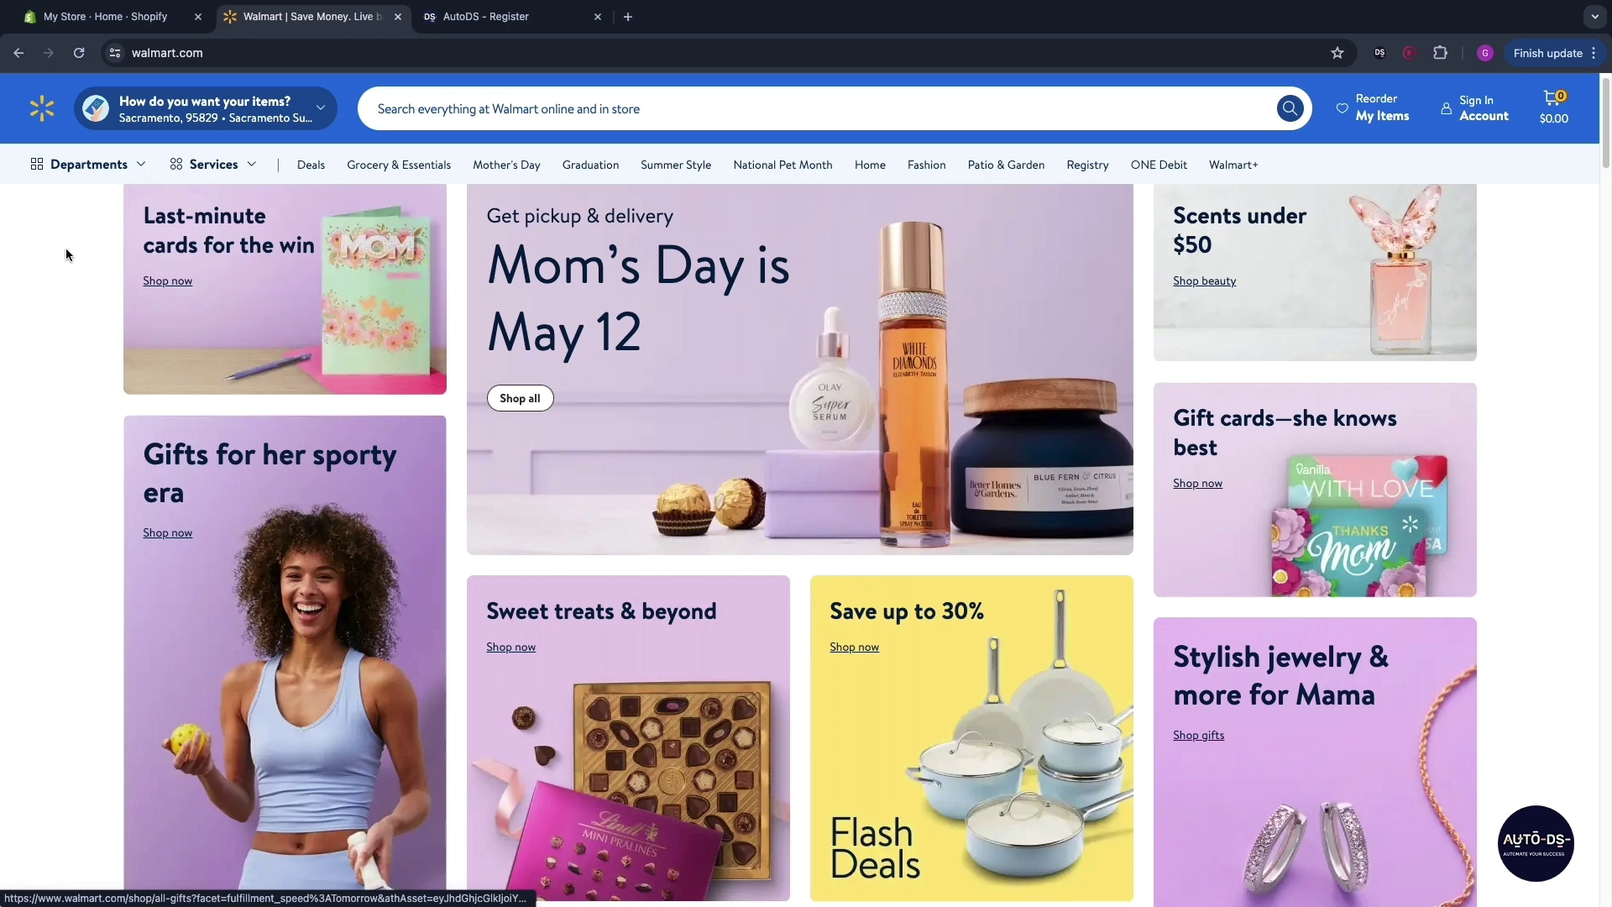
left_click(497, 18)
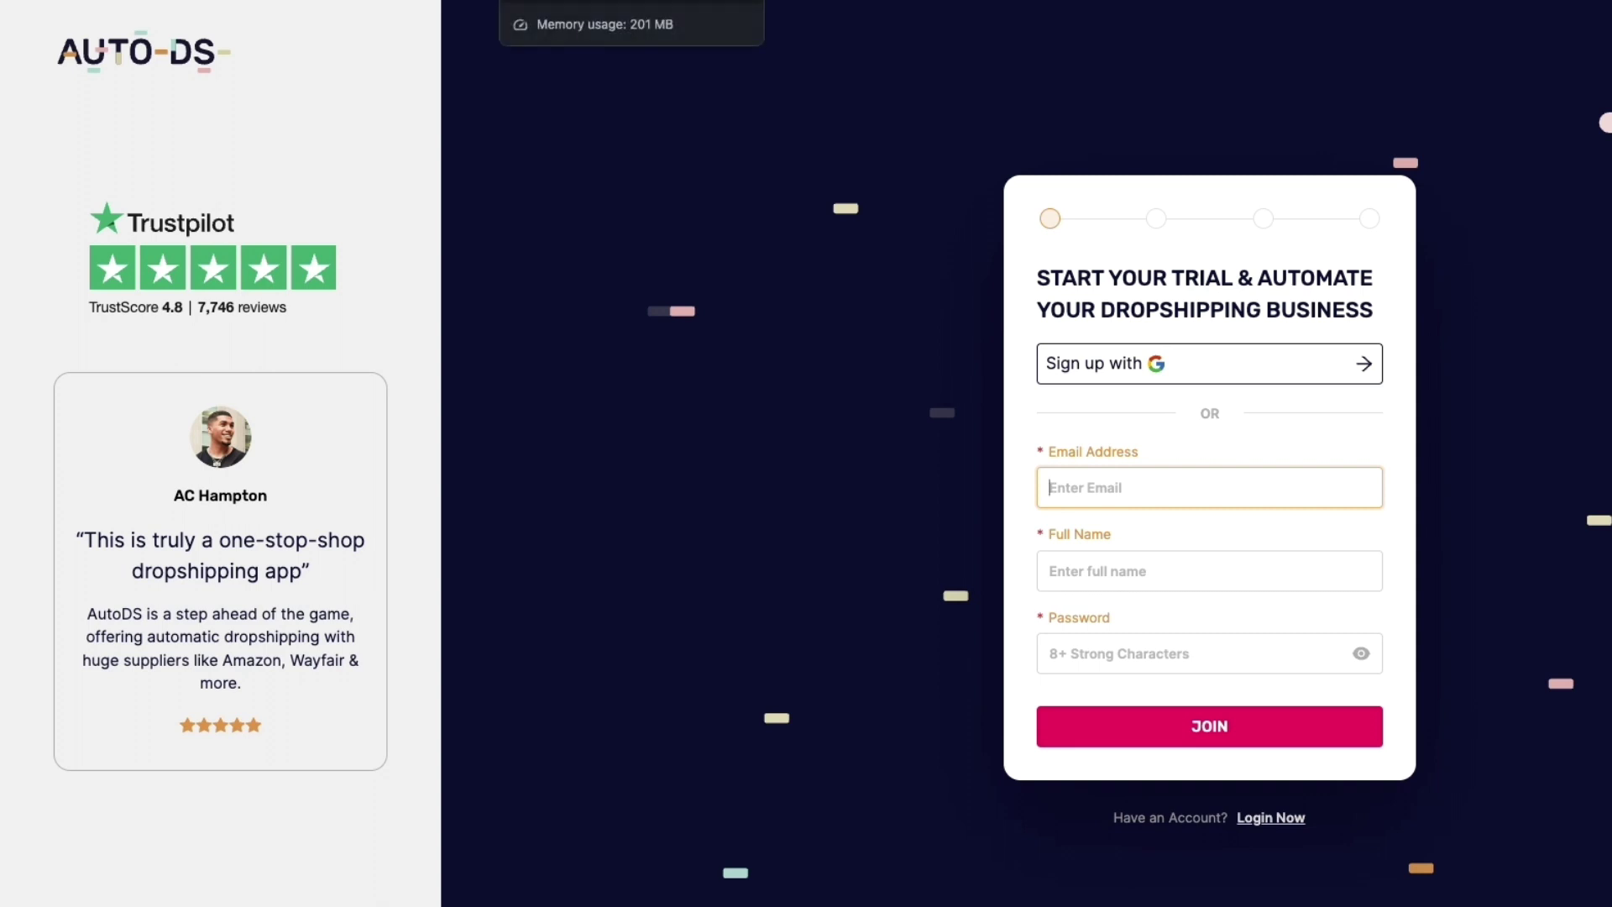
Step: Submit the sign-up form, pick Shopify under I WANT TO SELL ON, and continue to packages
left_click_drag(1050, 451, 1149, 447)
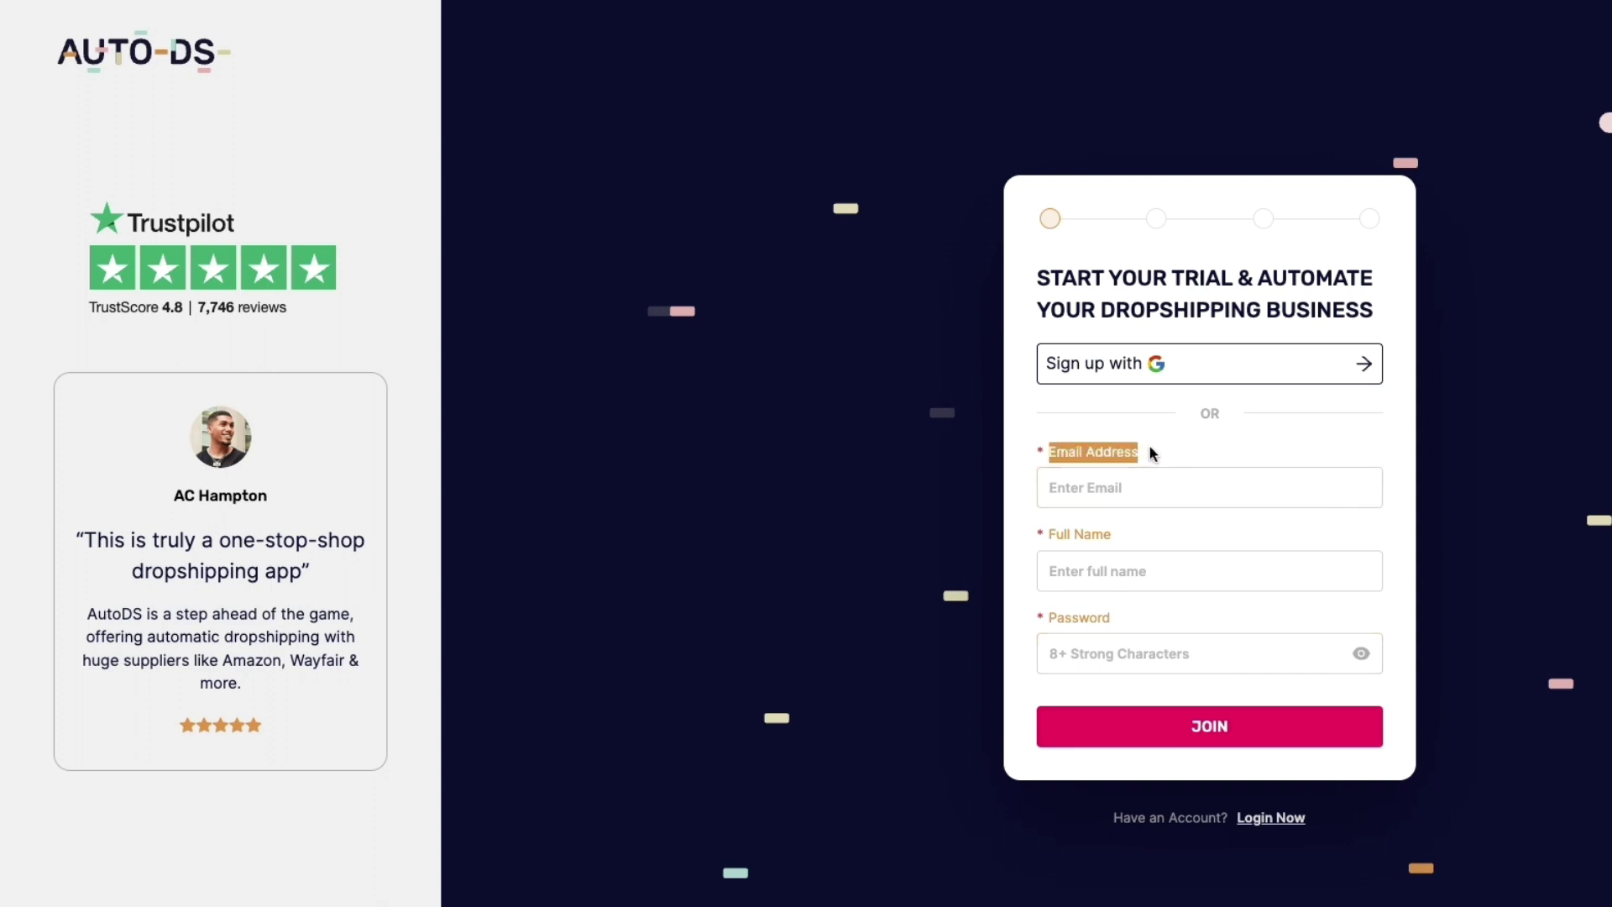
left_click(1195, 363)
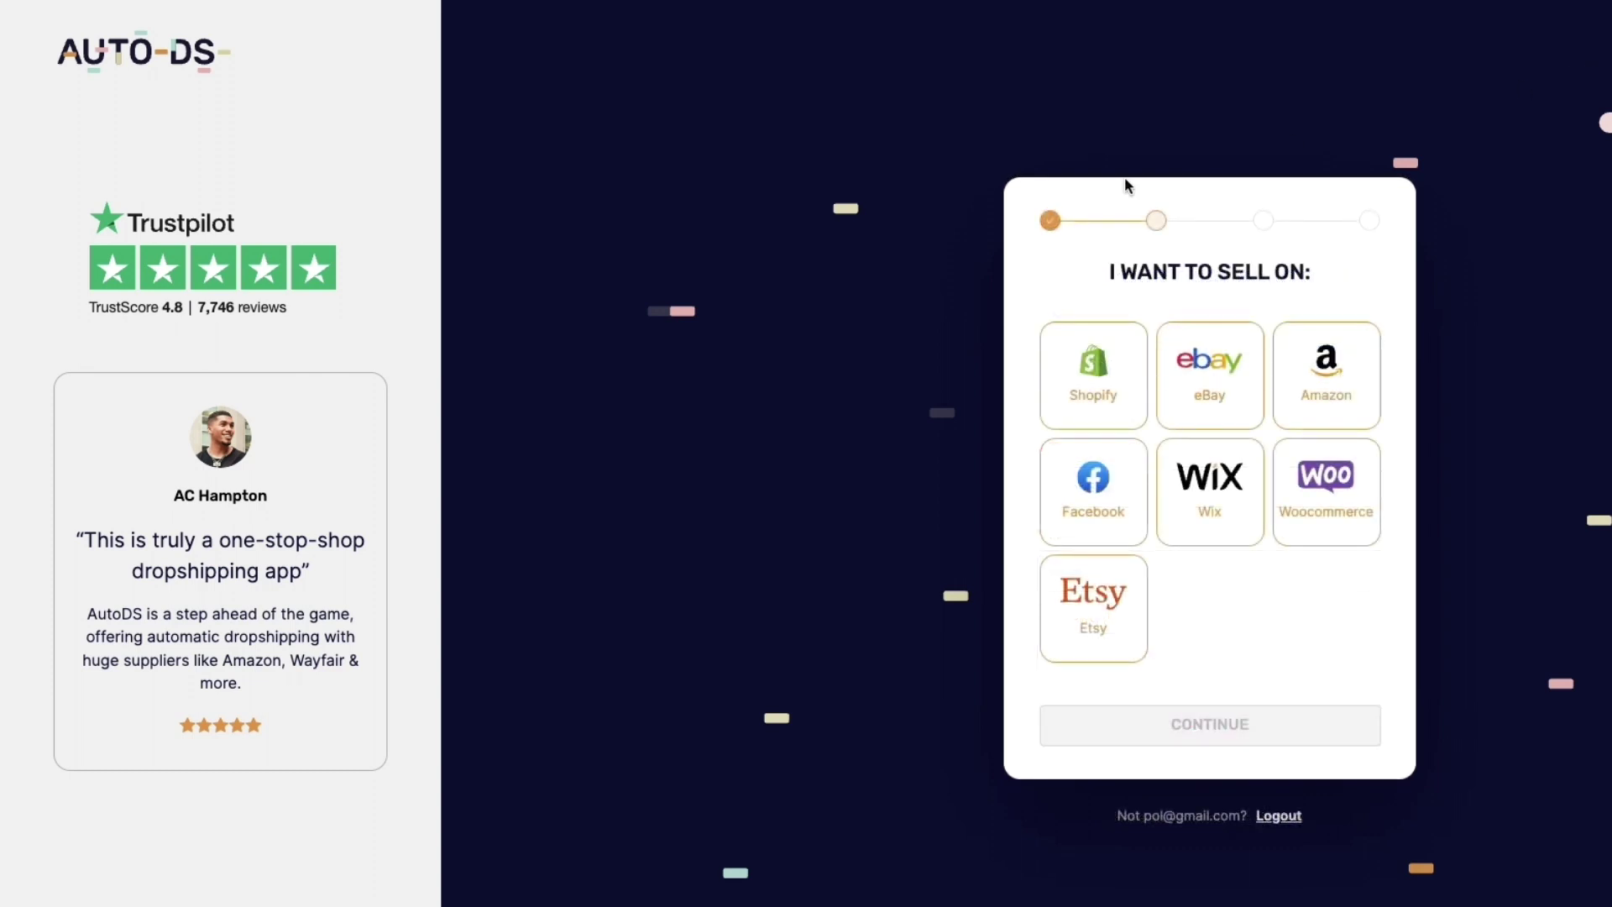
left_click_drag(1096, 274, 1289, 283)
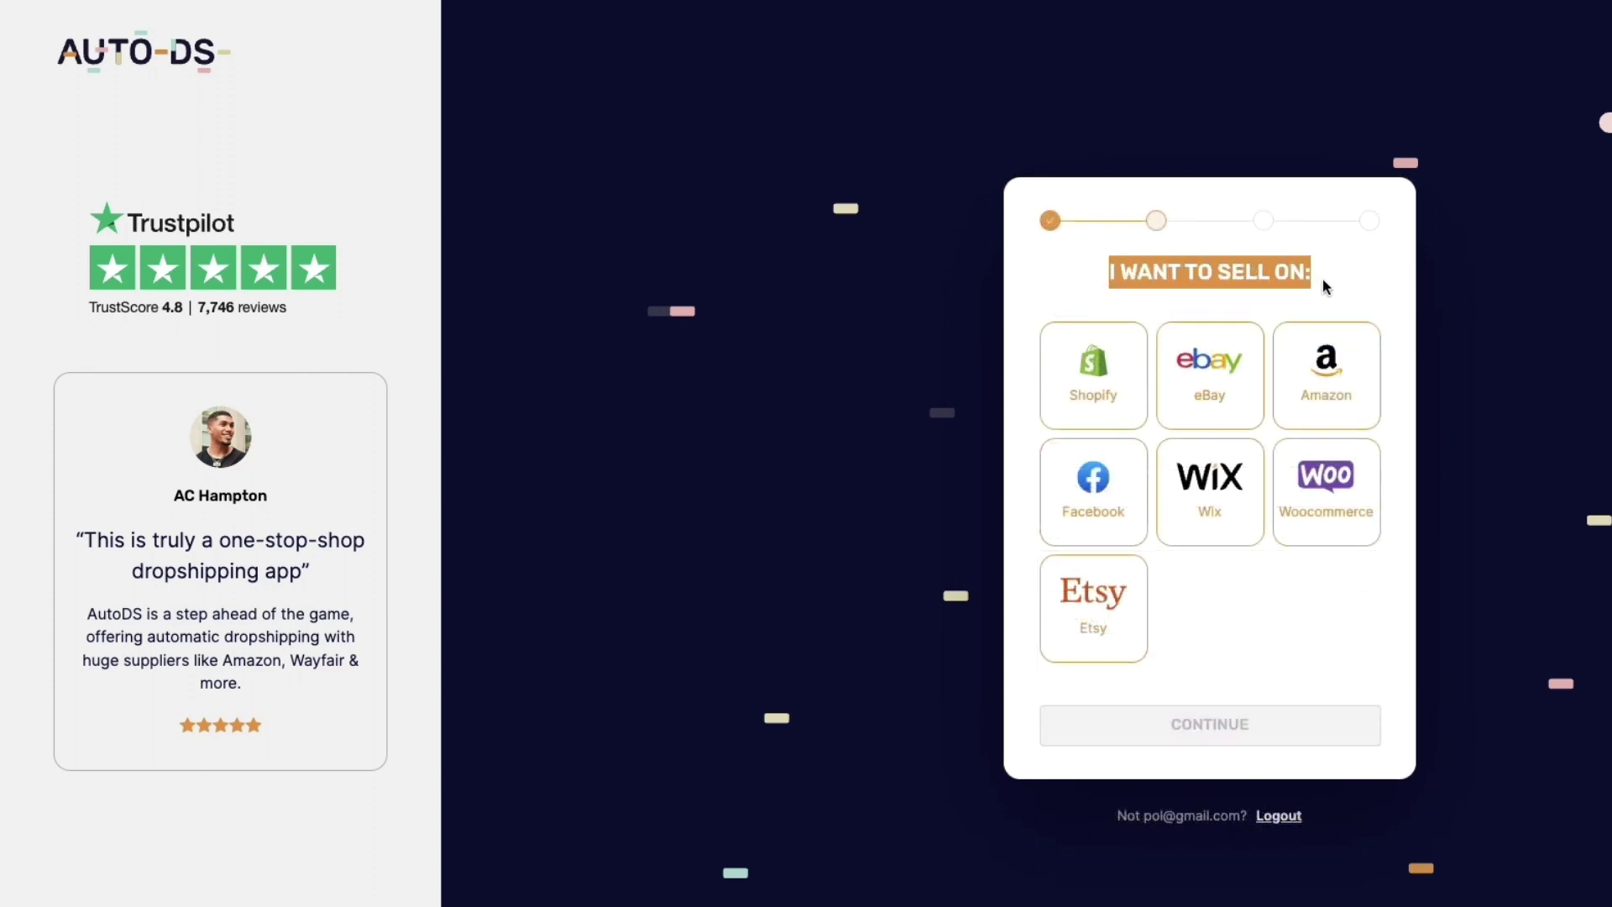
left_click(1101, 393)
left_click(1191, 726)
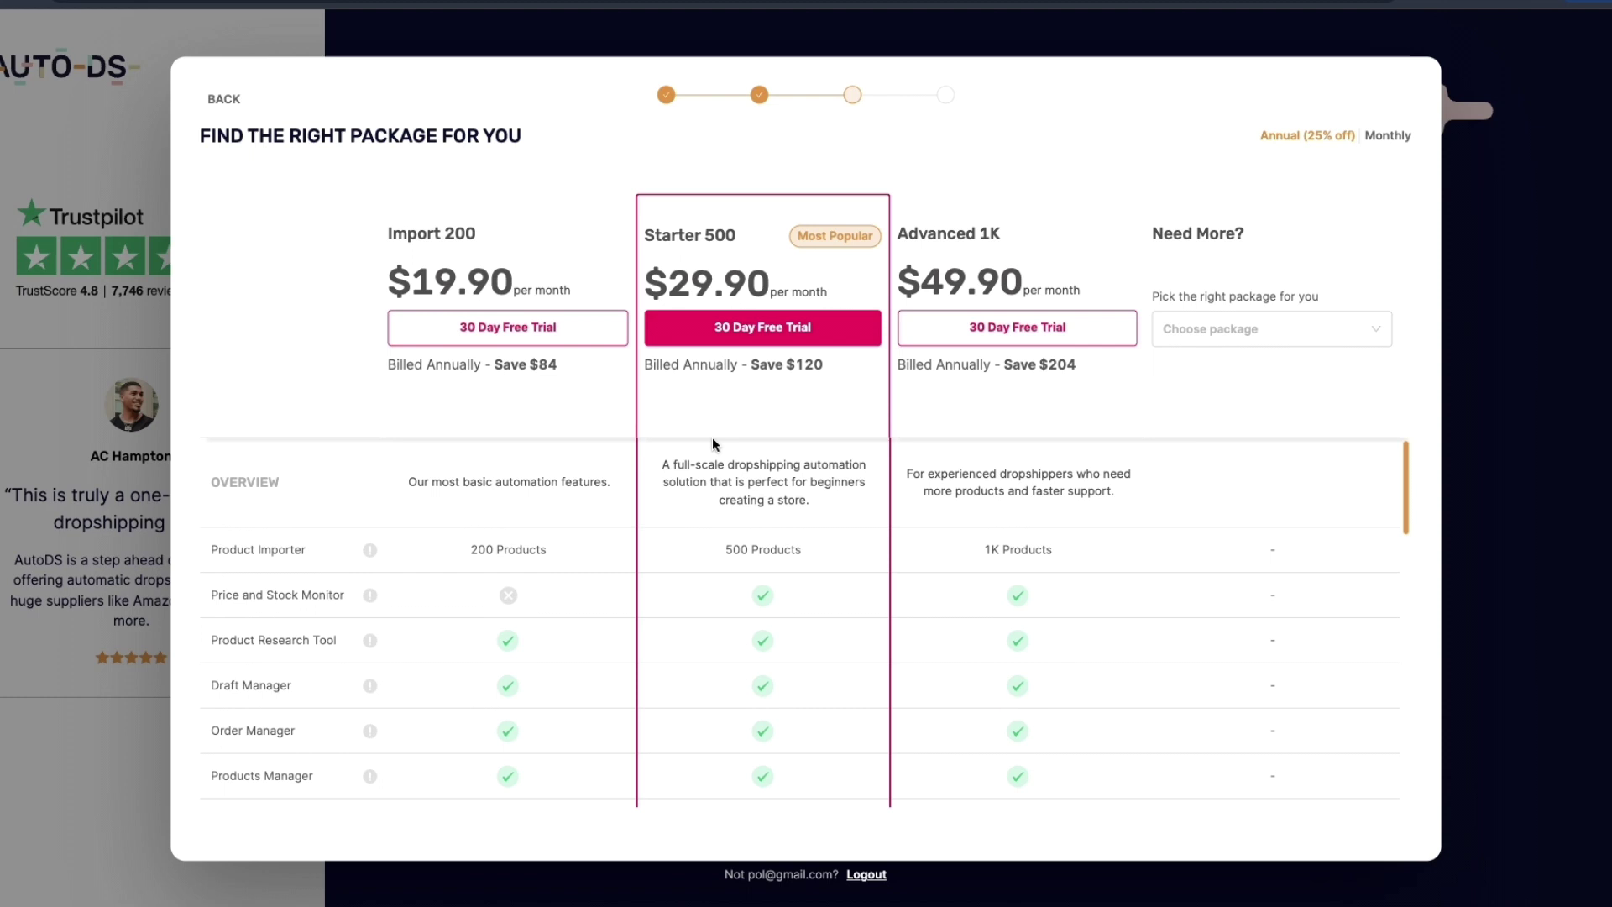
Step: Highlight Starter 500's name, its Price and Stock Monitor feature and its 500 Products limit
mouse_move(645, 234)
left_mouse_down()
mouse_move(792, 255)
mouse_move(808, 227)
mouse_move(758, 215)
mouse_move(651, 241)
left_mouse_up()
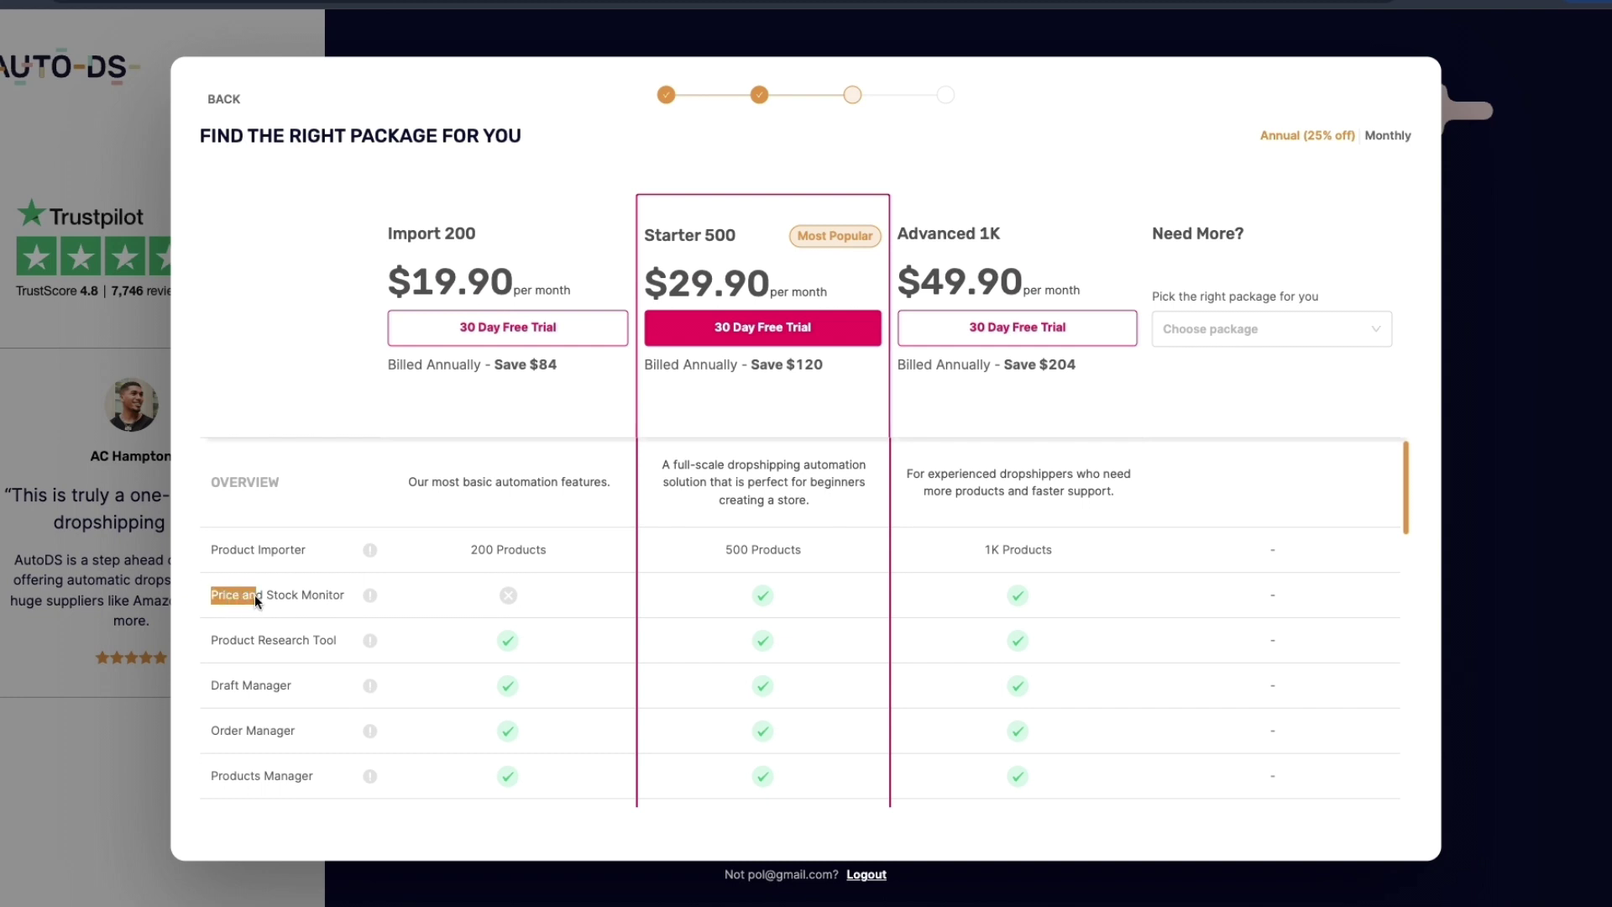
left_click_drag(255, 594, 325, 600)
left_click(254, 552)
left_click_drag(721, 549, 827, 554)
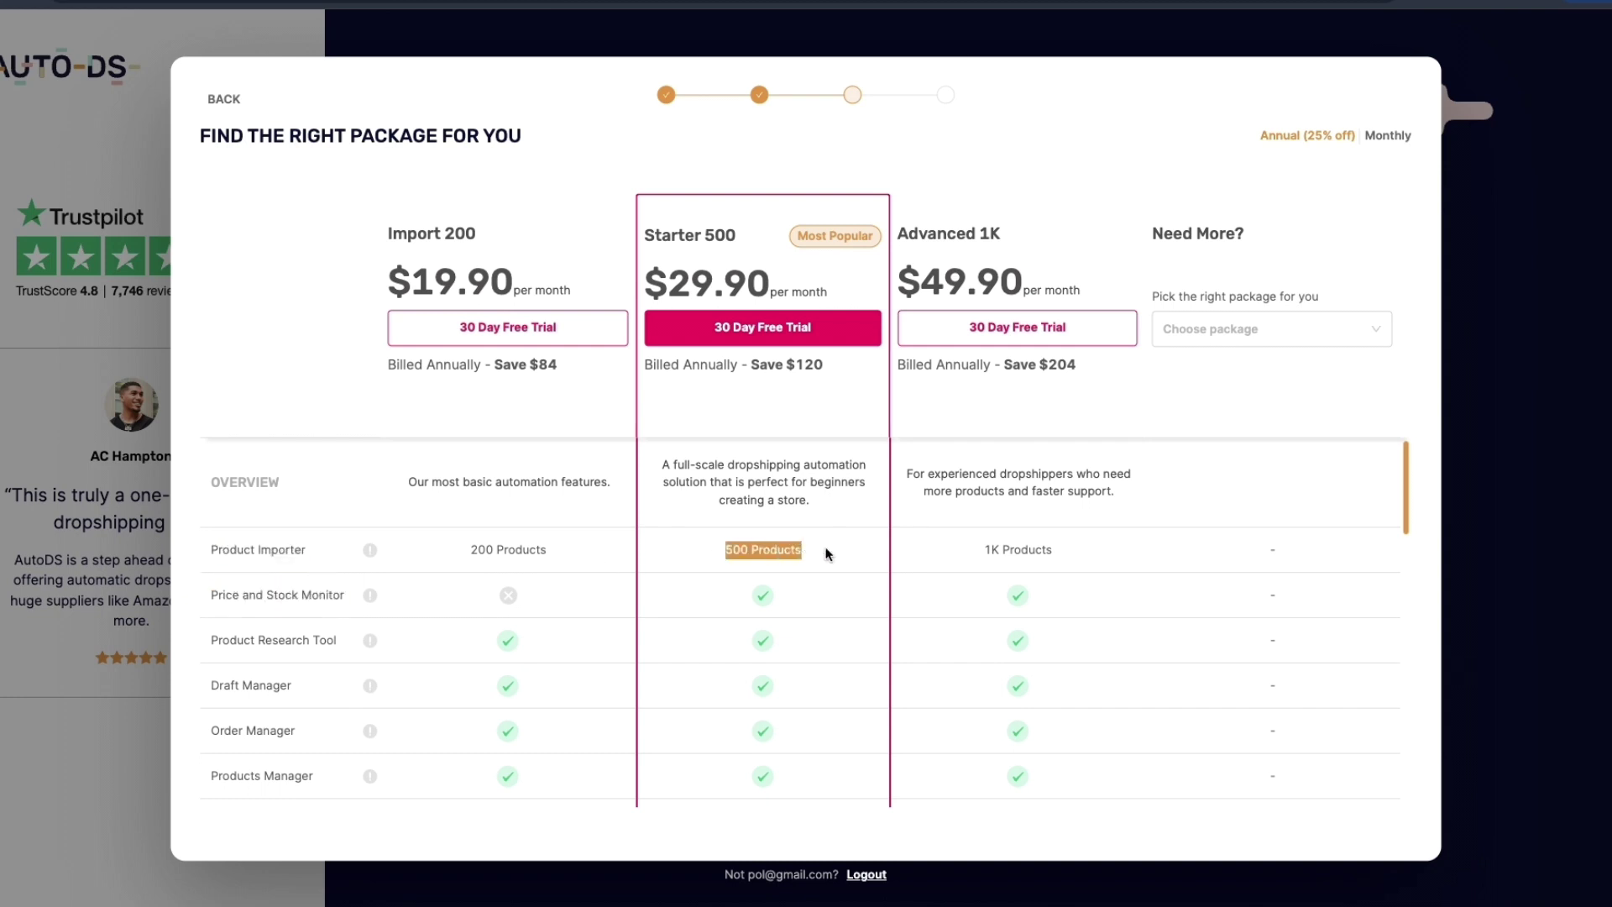
left_click(712, 542)
Step: Review Automatic Tracking Updates and the Need More? packages, then start Starter 500's 30 Day Free Trial
scroll(235, 653, "down", 1)
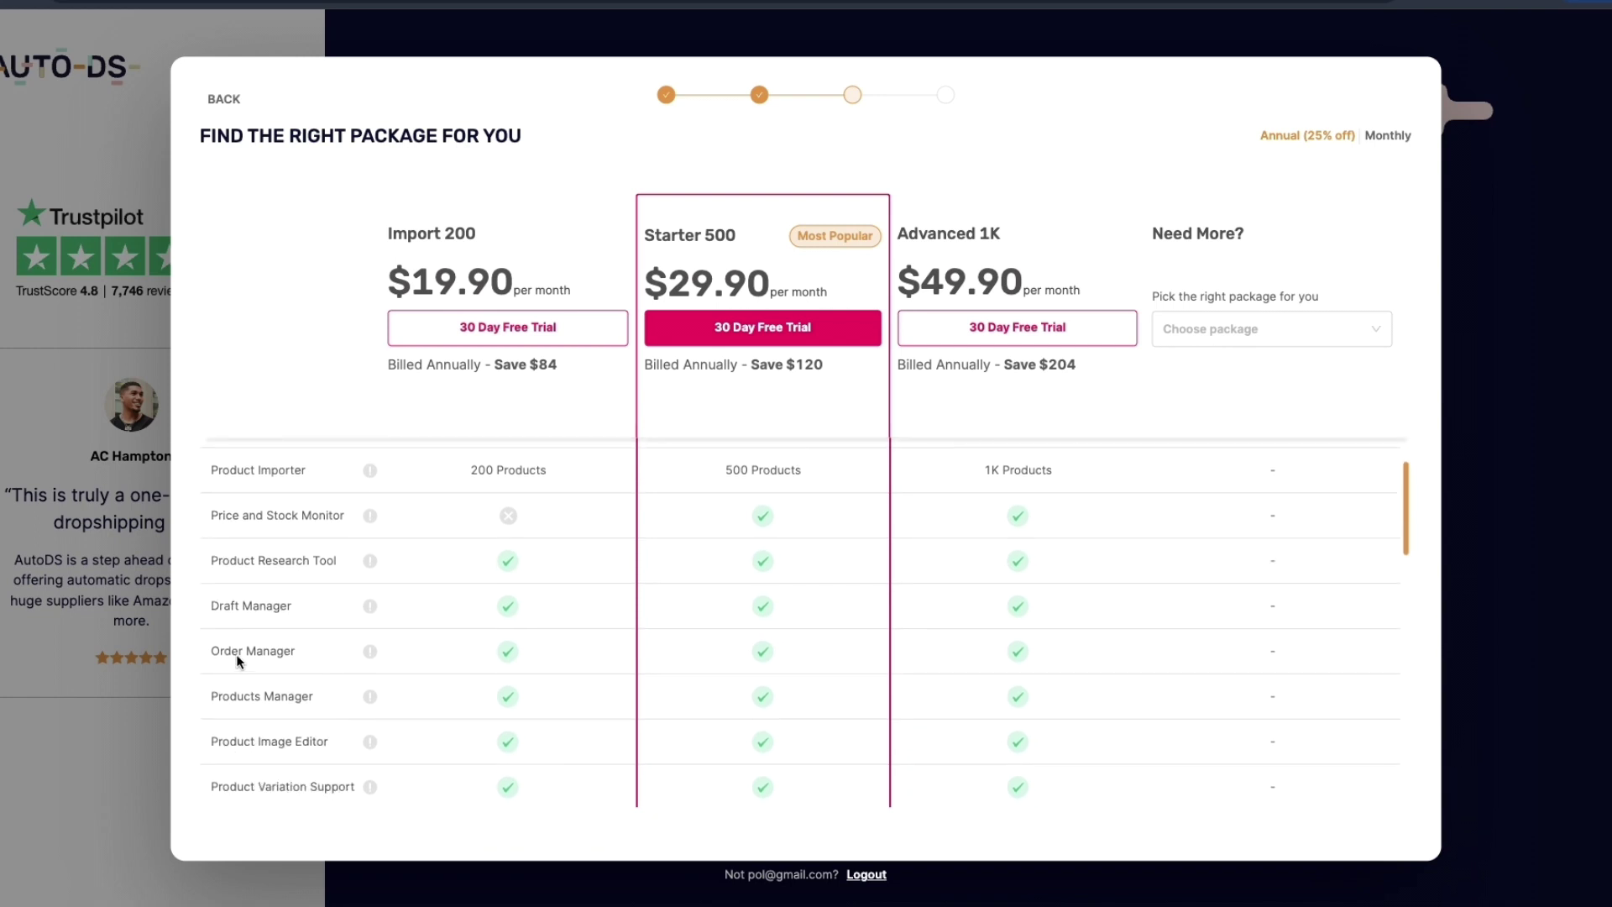
scroll(260, 622, "down", 1)
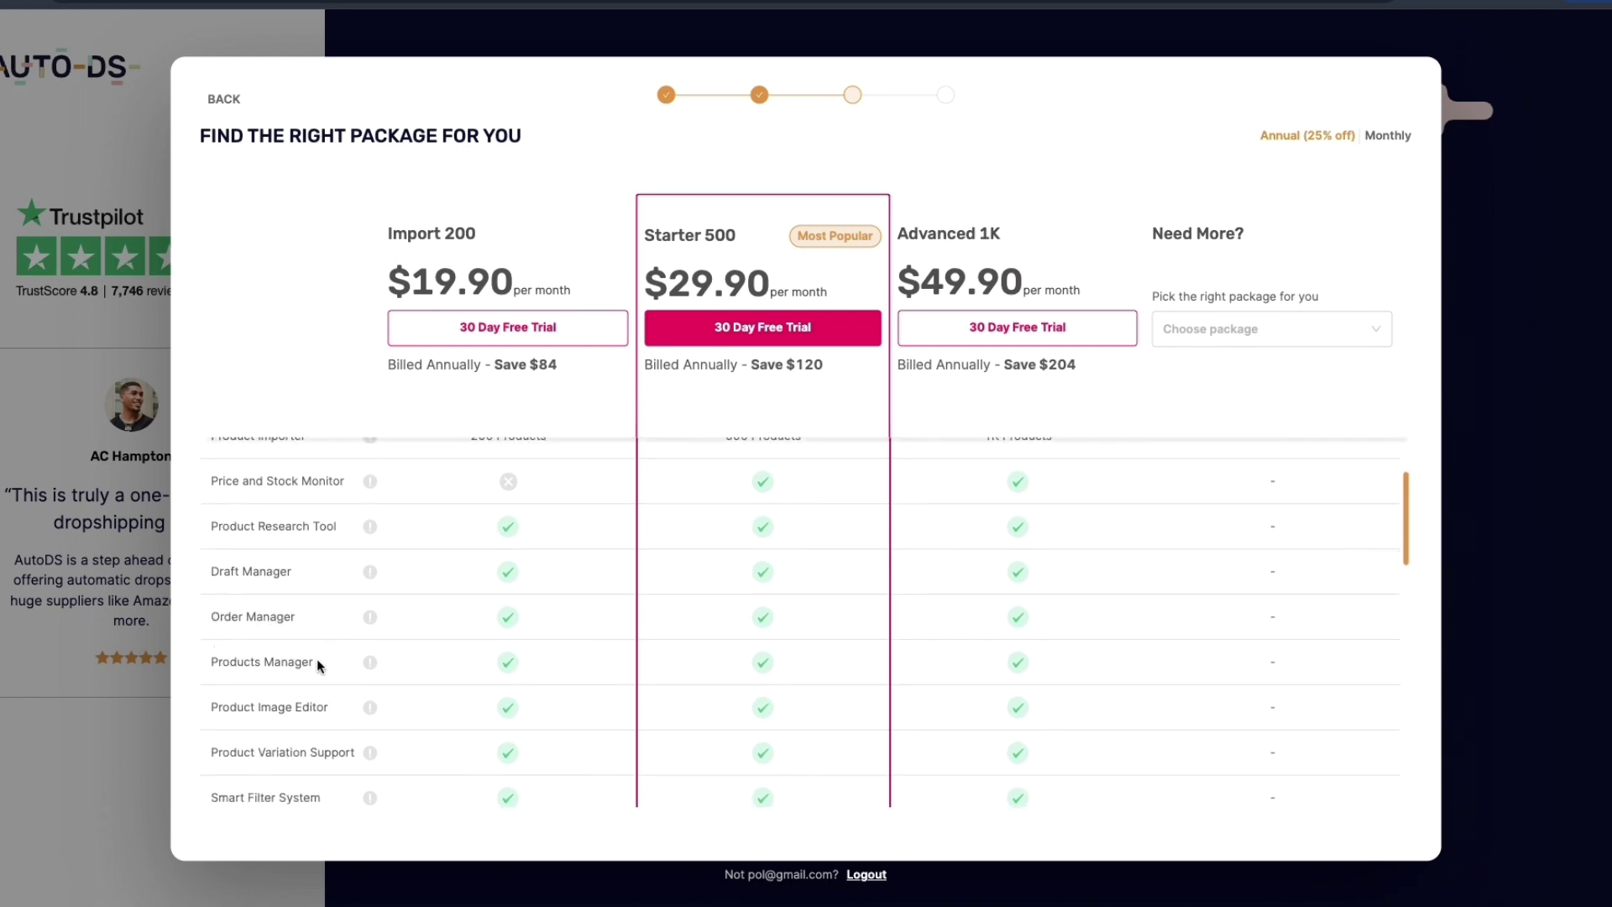
scroll(317, 663, "down", 3)
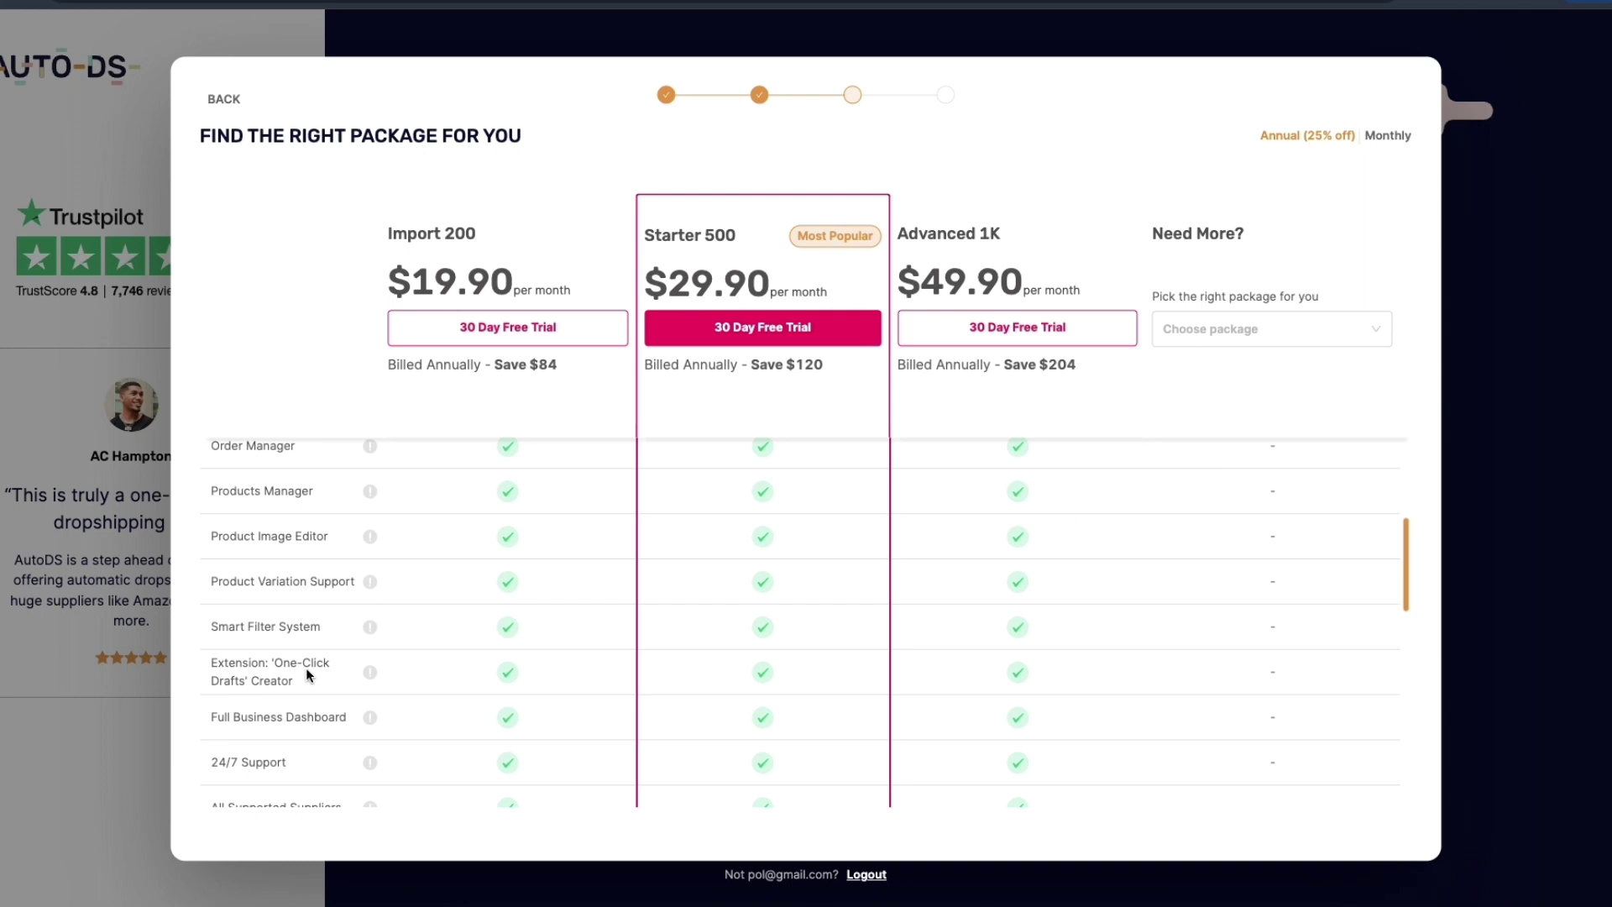
scroll(305, 672, "down", 4)
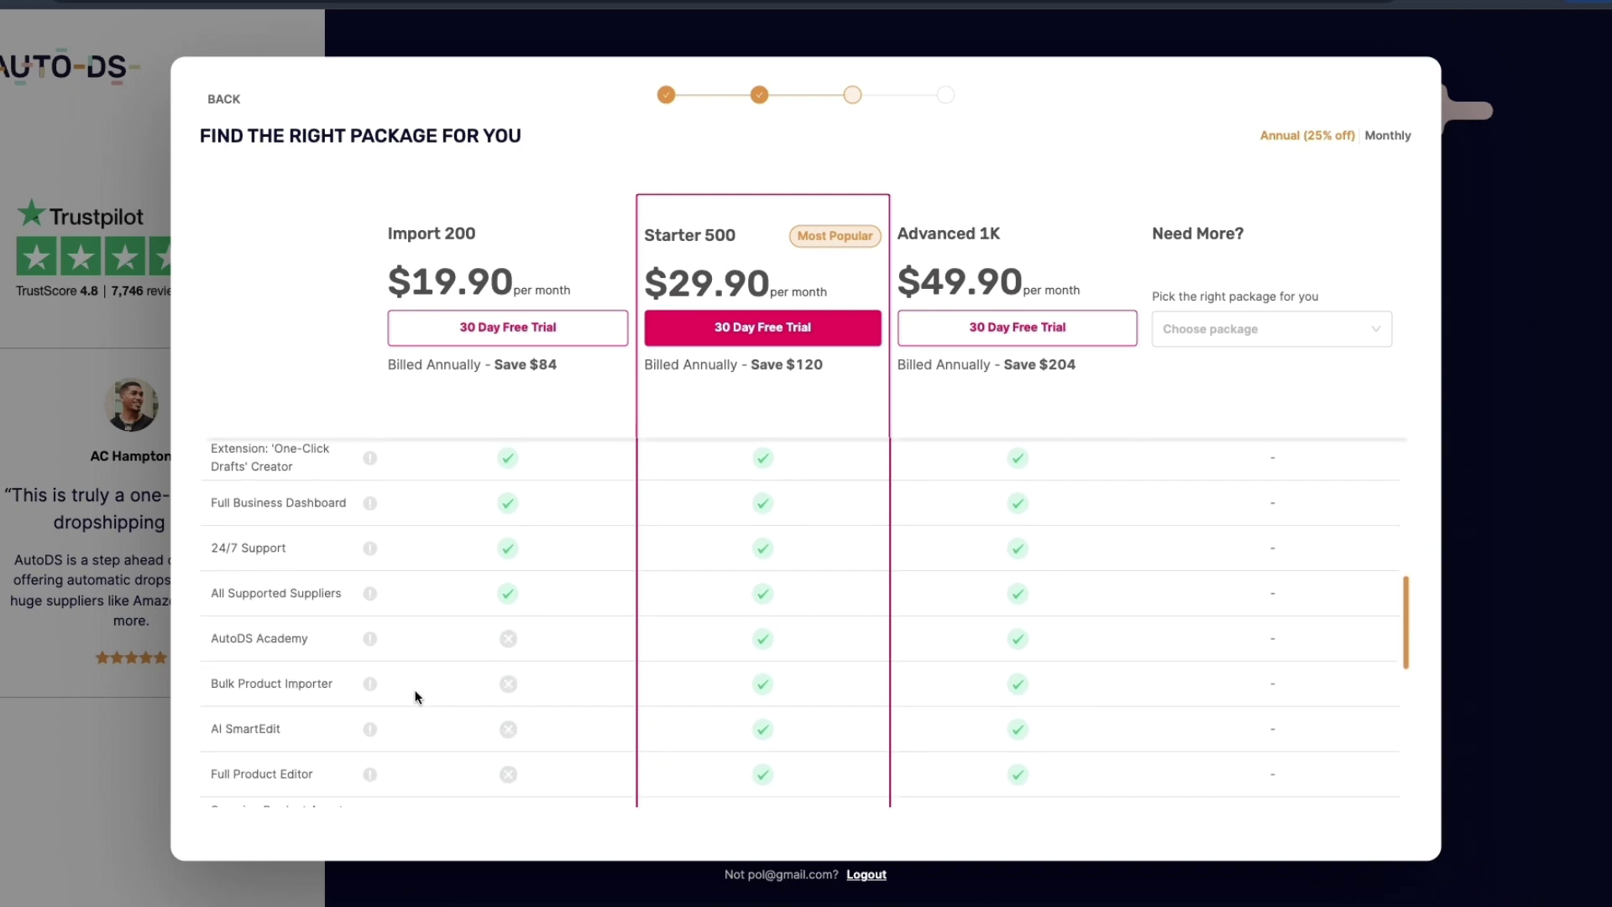
scroll(410, 691, "down", 4)
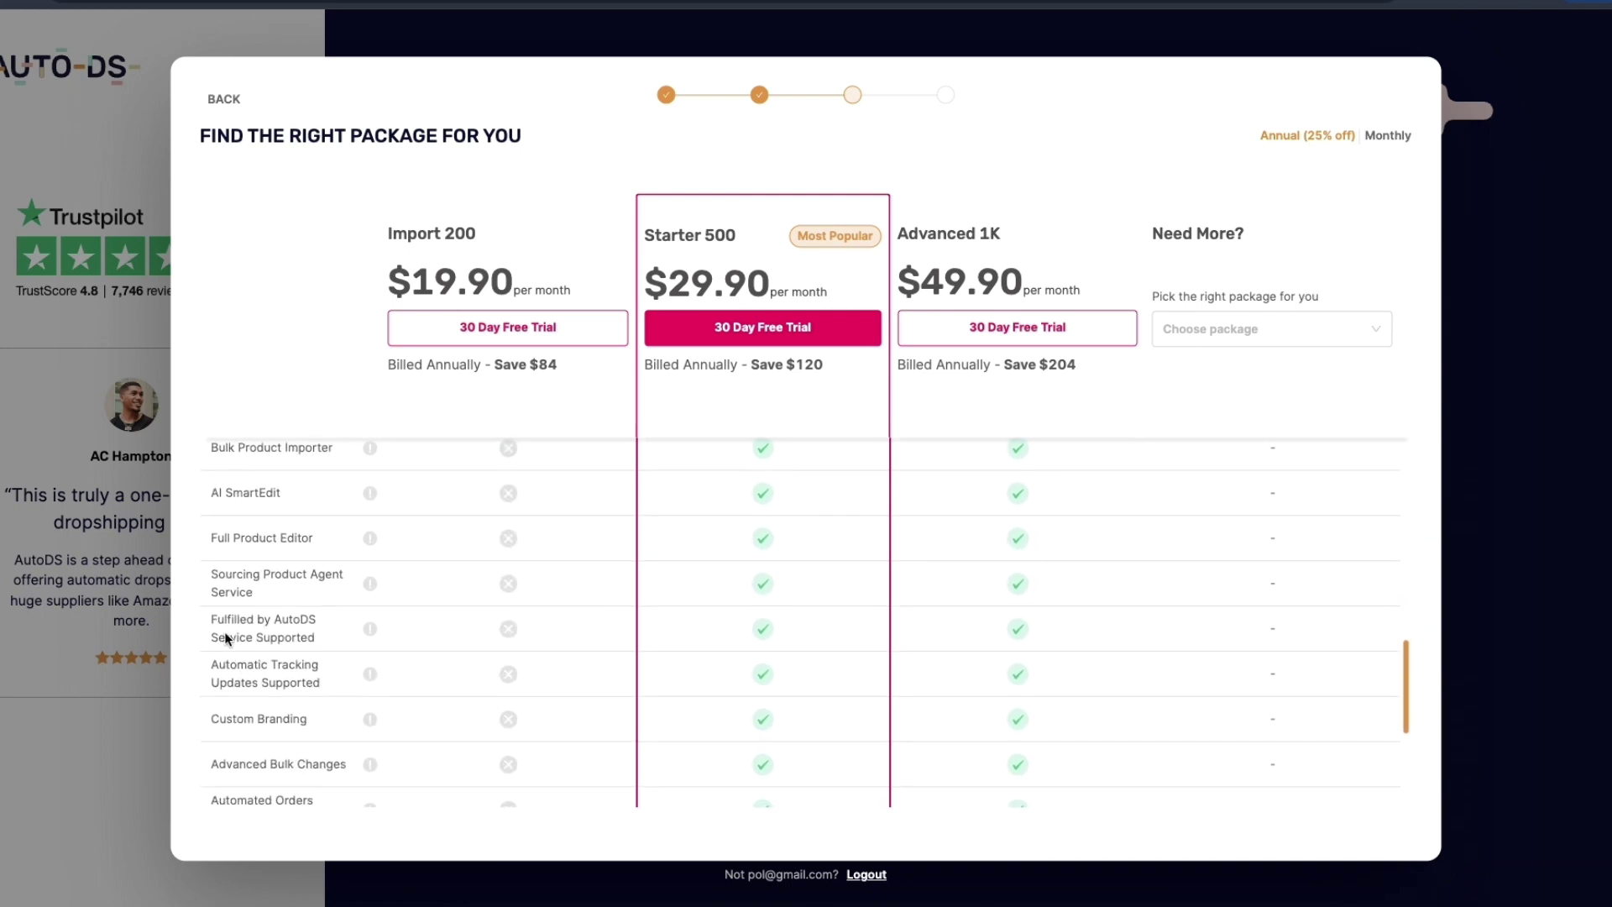
left_click_drag(201, 624, 311, 680)
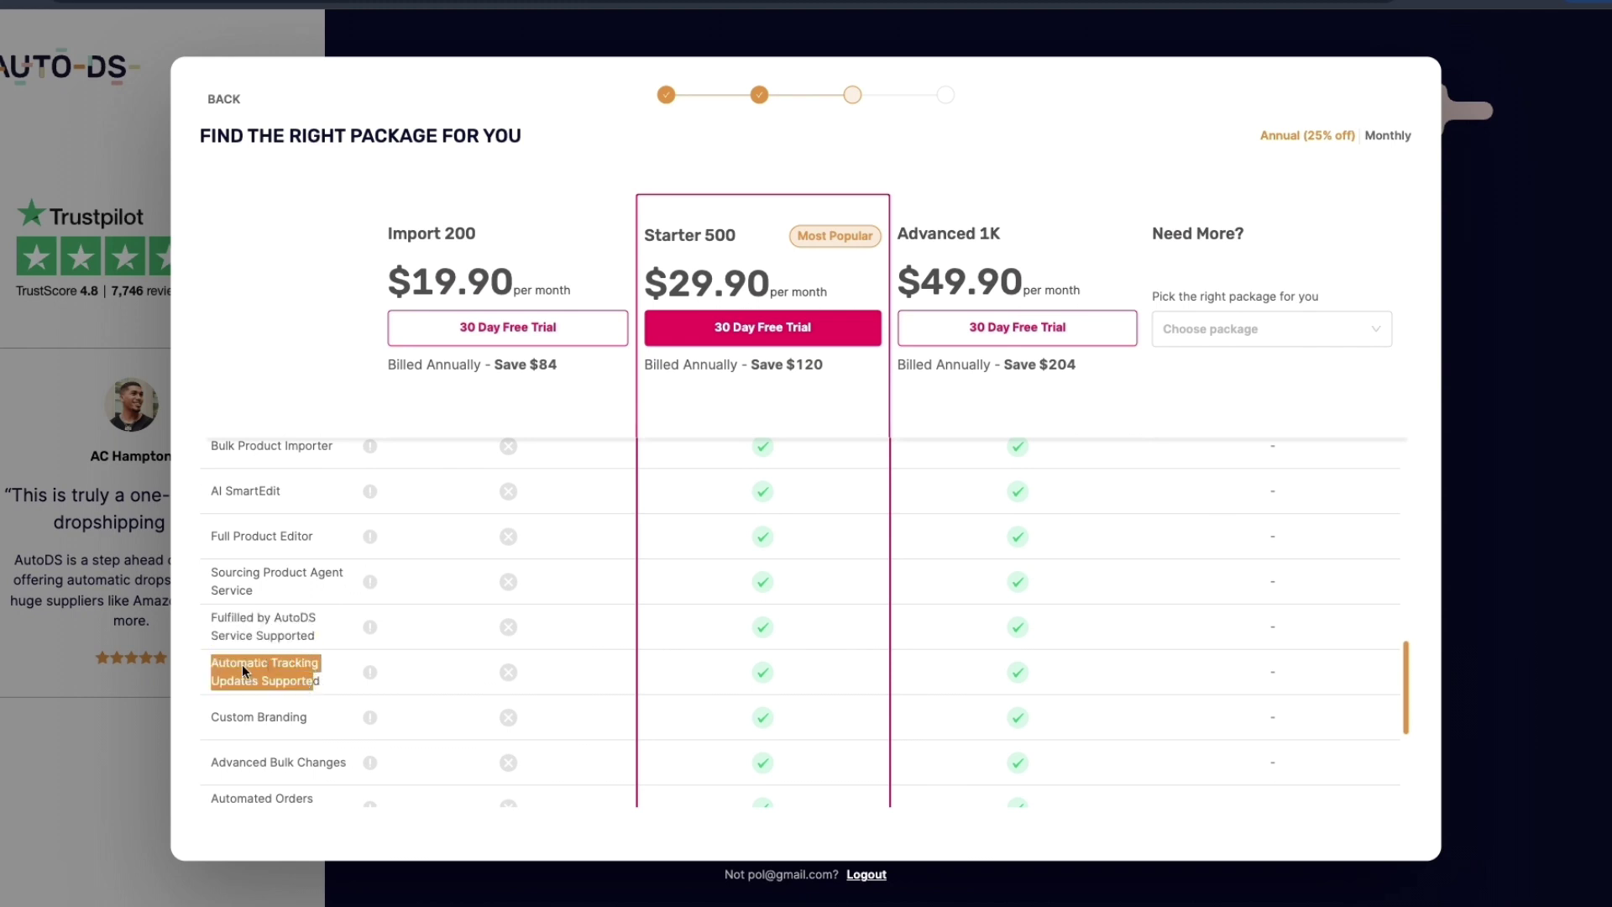
scroll(243, 672, "down", 1)
scroll(404, 640, "down", 3)
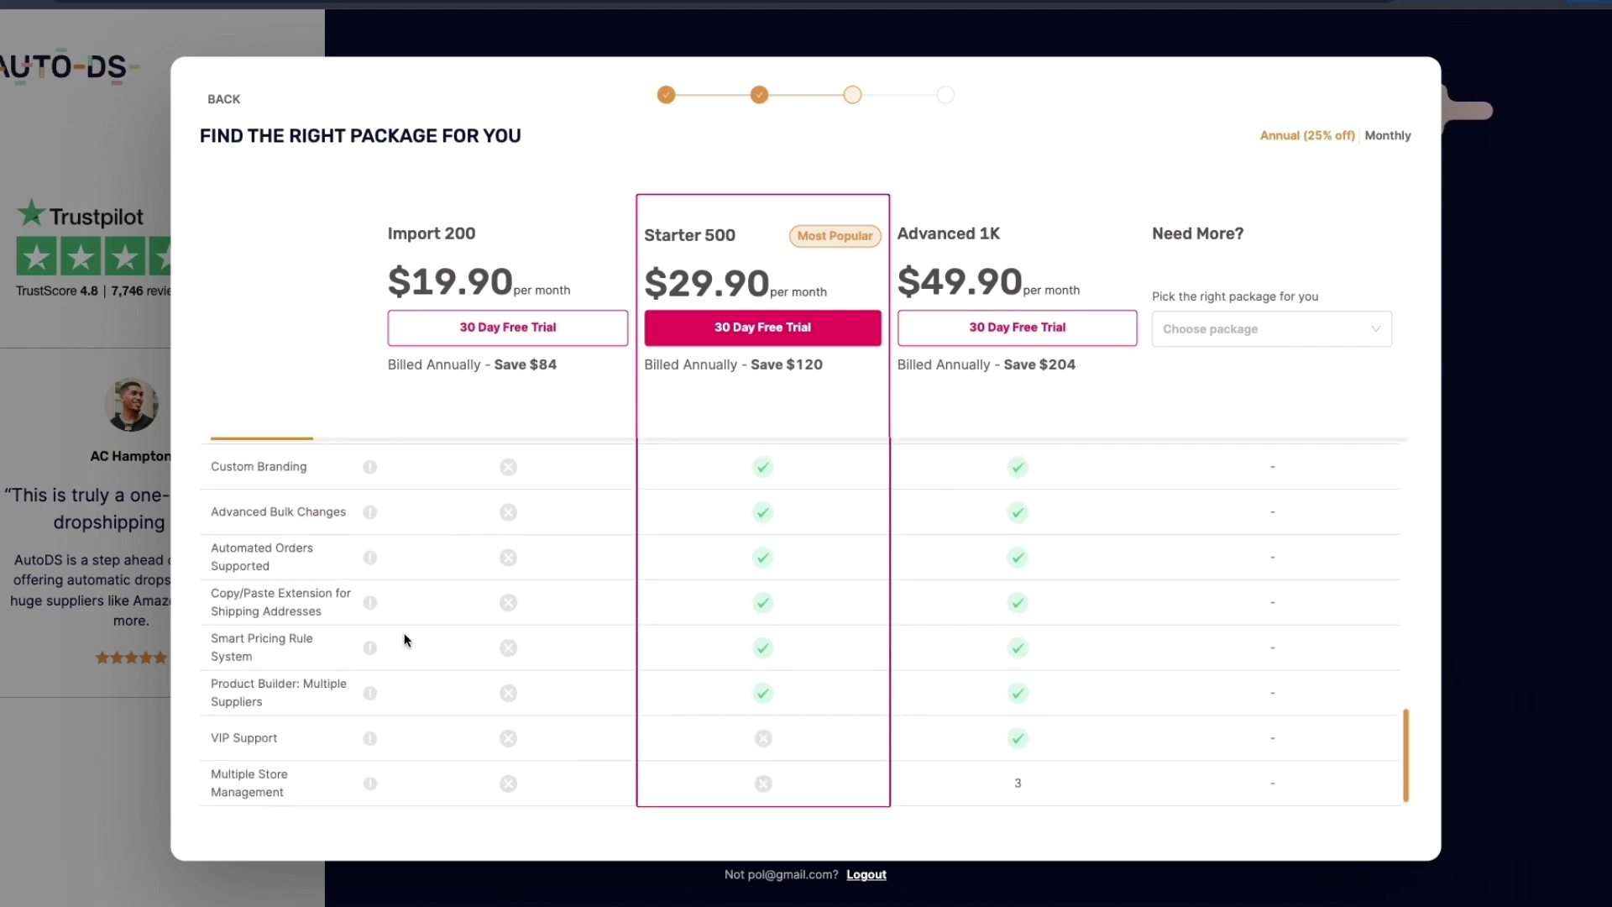
scroll(404, 640, "up", 10)
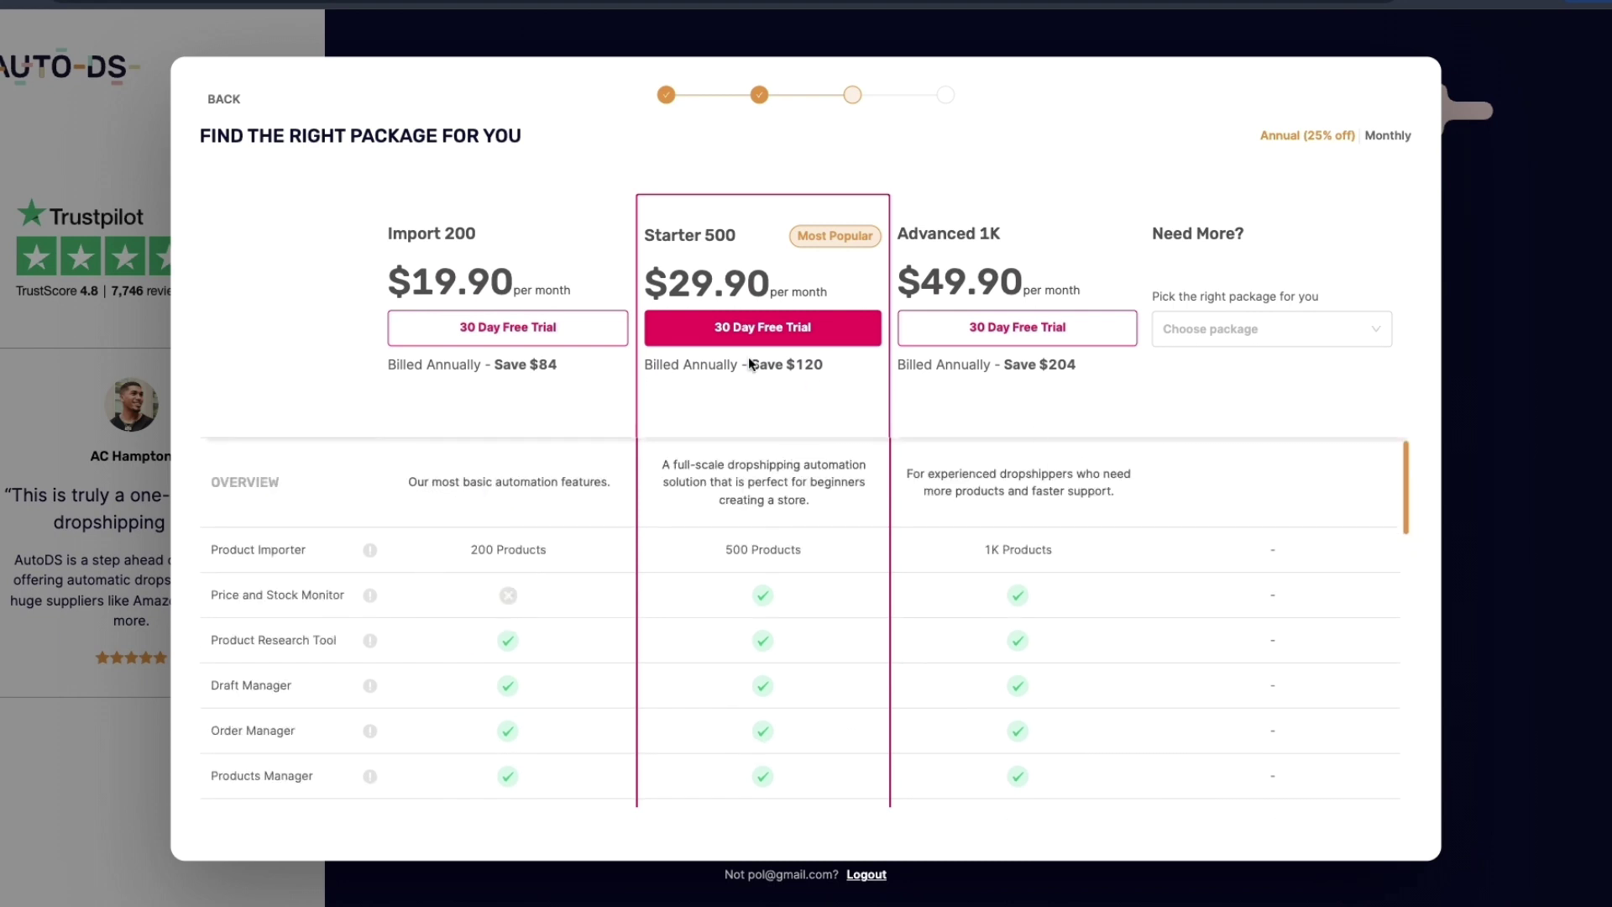
left_click(1224, 327)
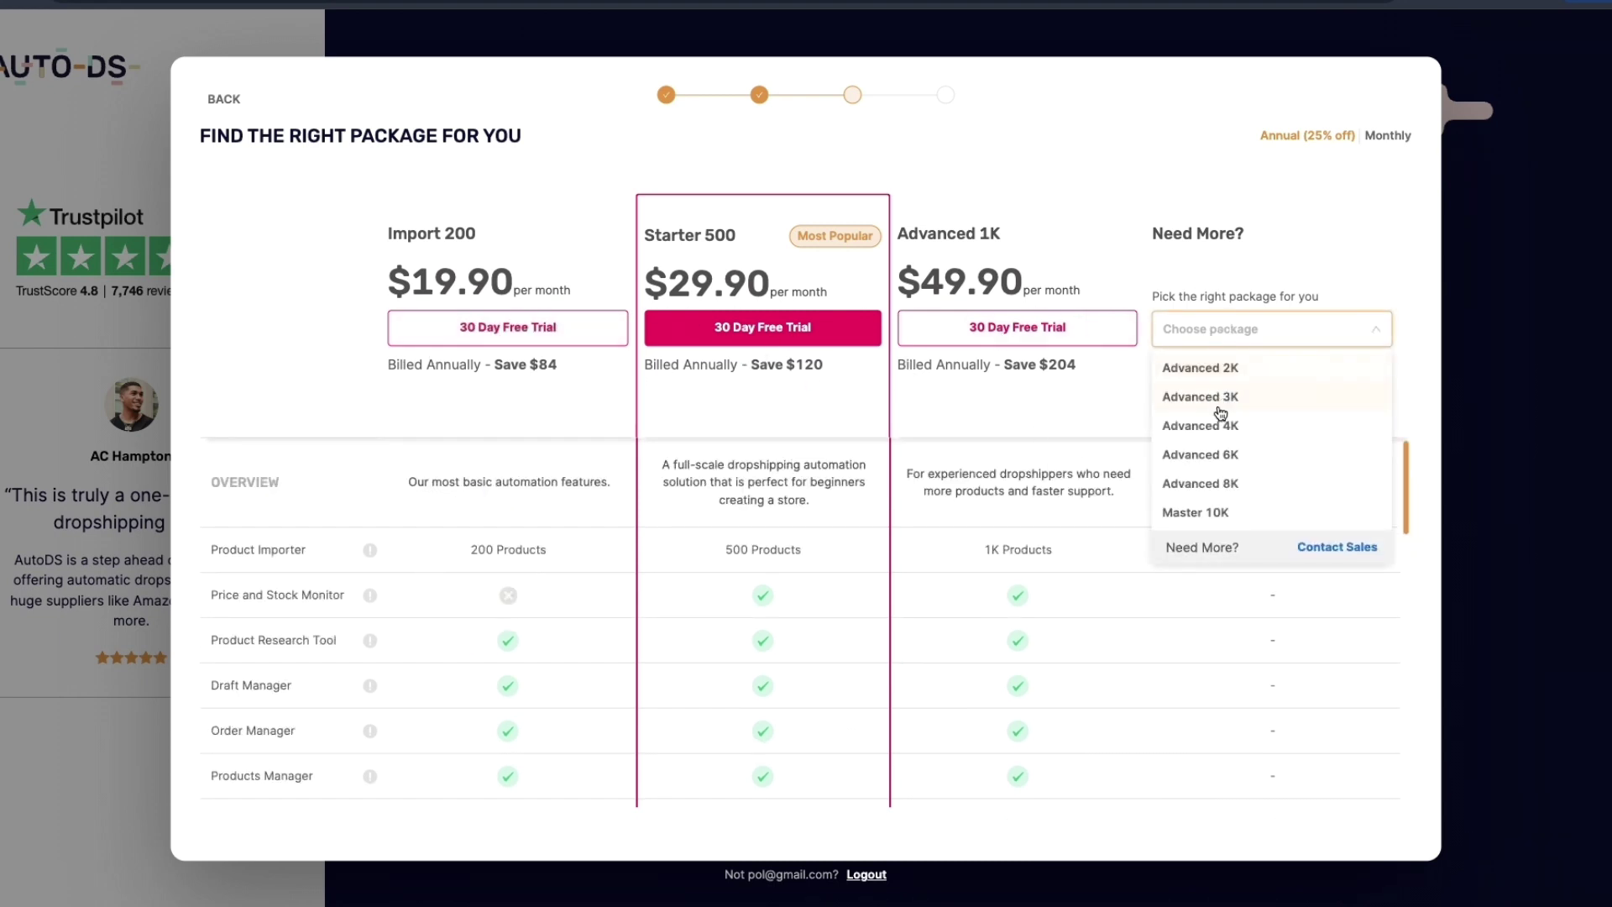
left_click(741, 327)
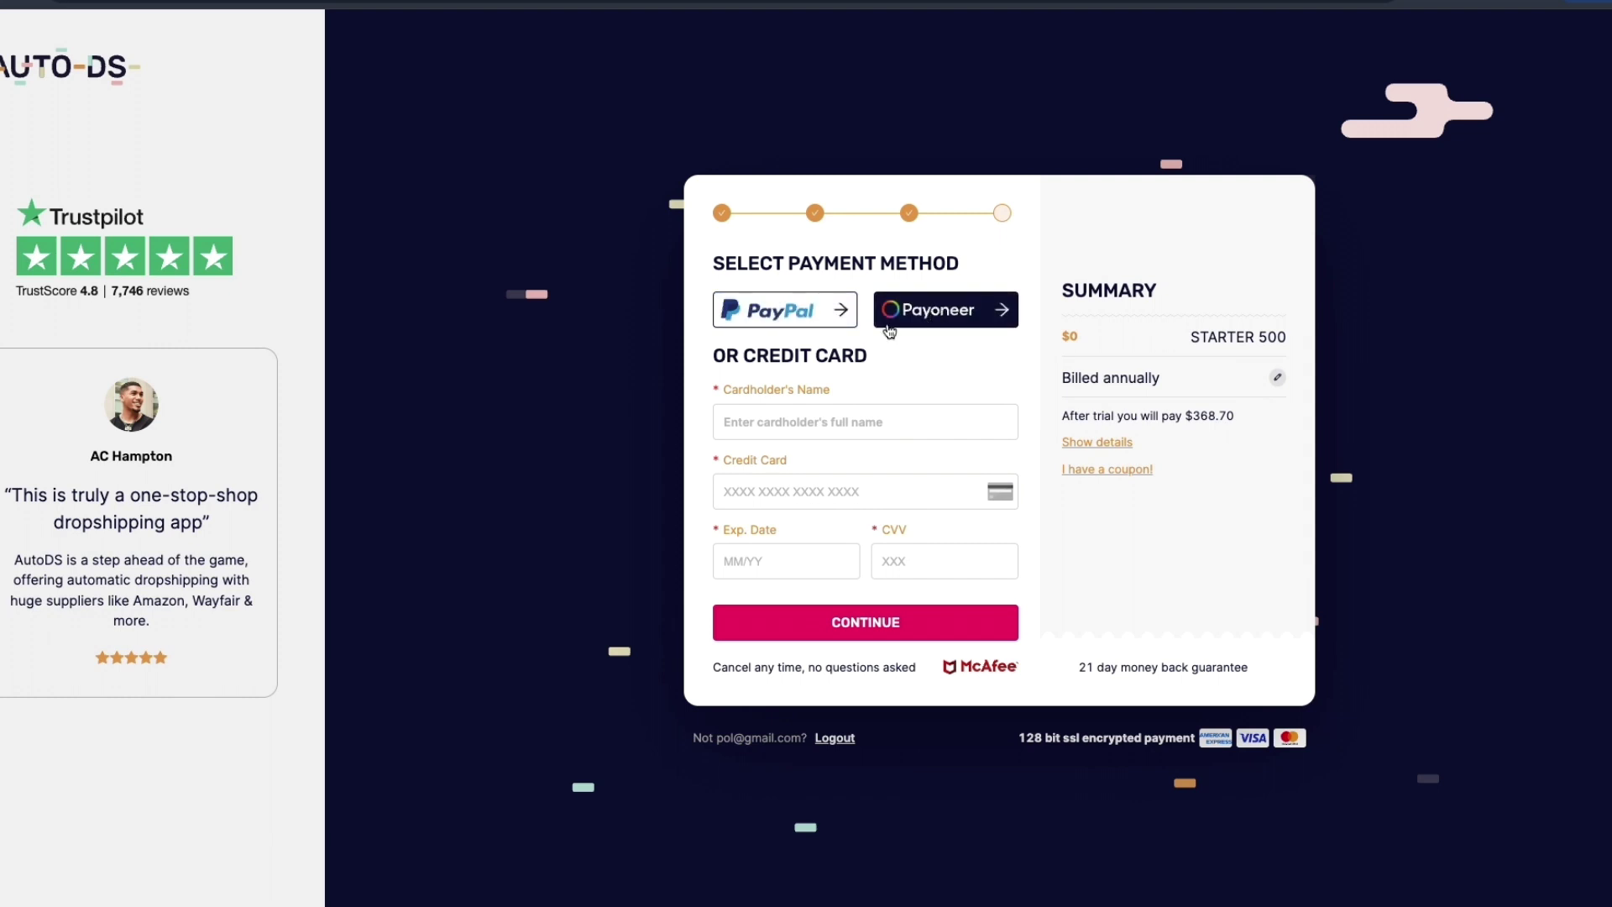
Step: Go through the credit card number and CVV fields on the payment step
triple_click(769, 357)
left_click(791, 451)
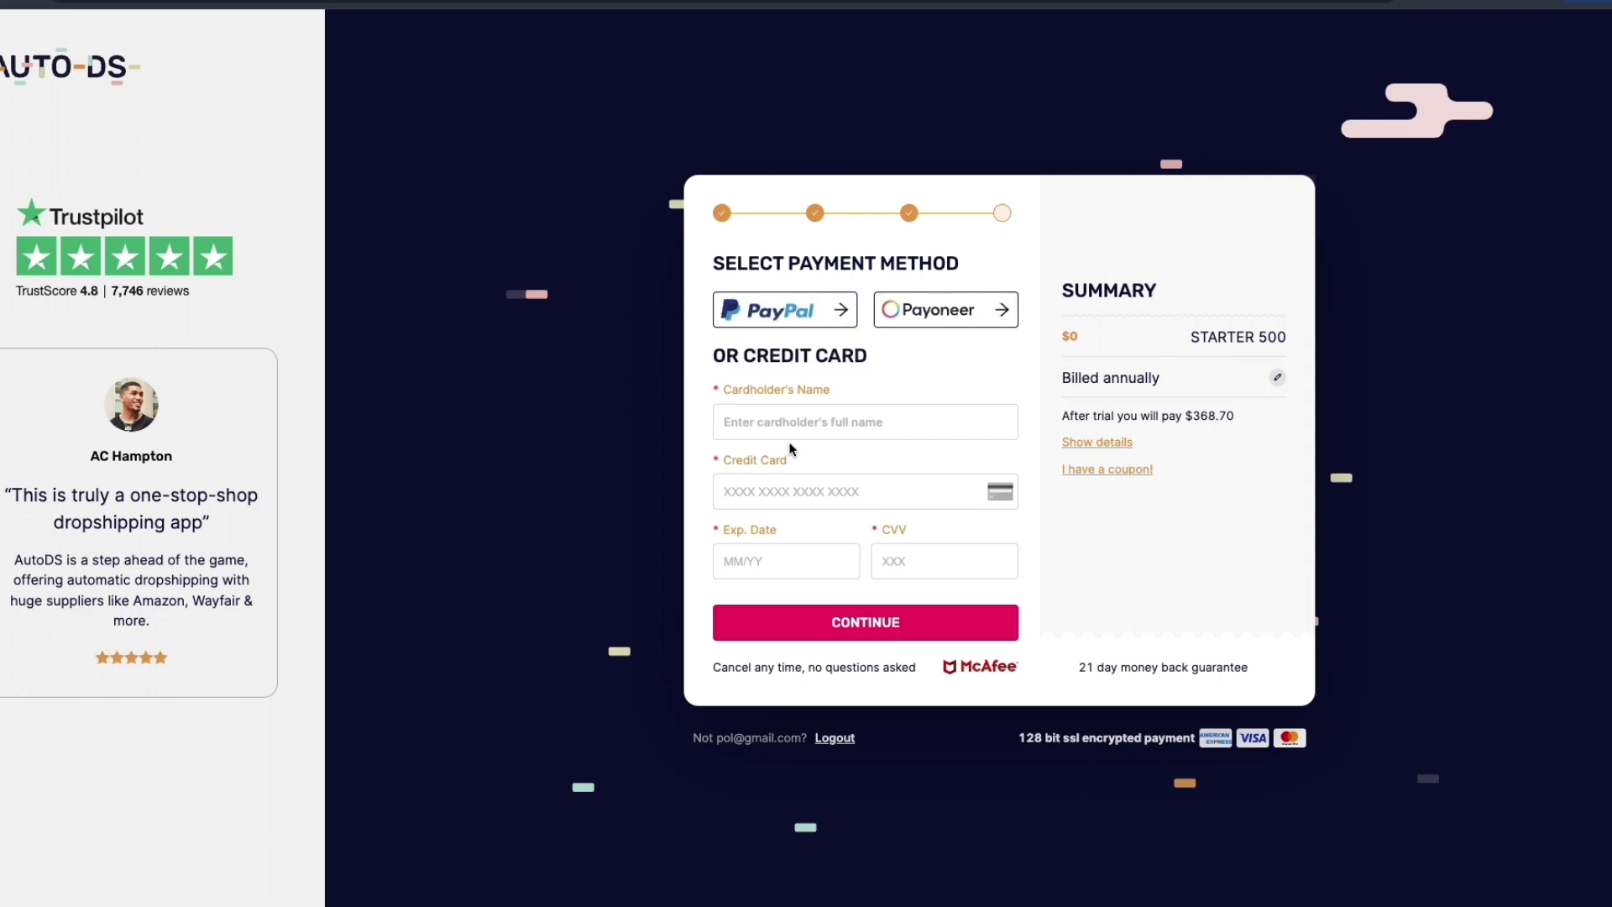
left_click(926, 498)
left_click(895, 555)
left_click_drag(1068, 380, 1188, 379)
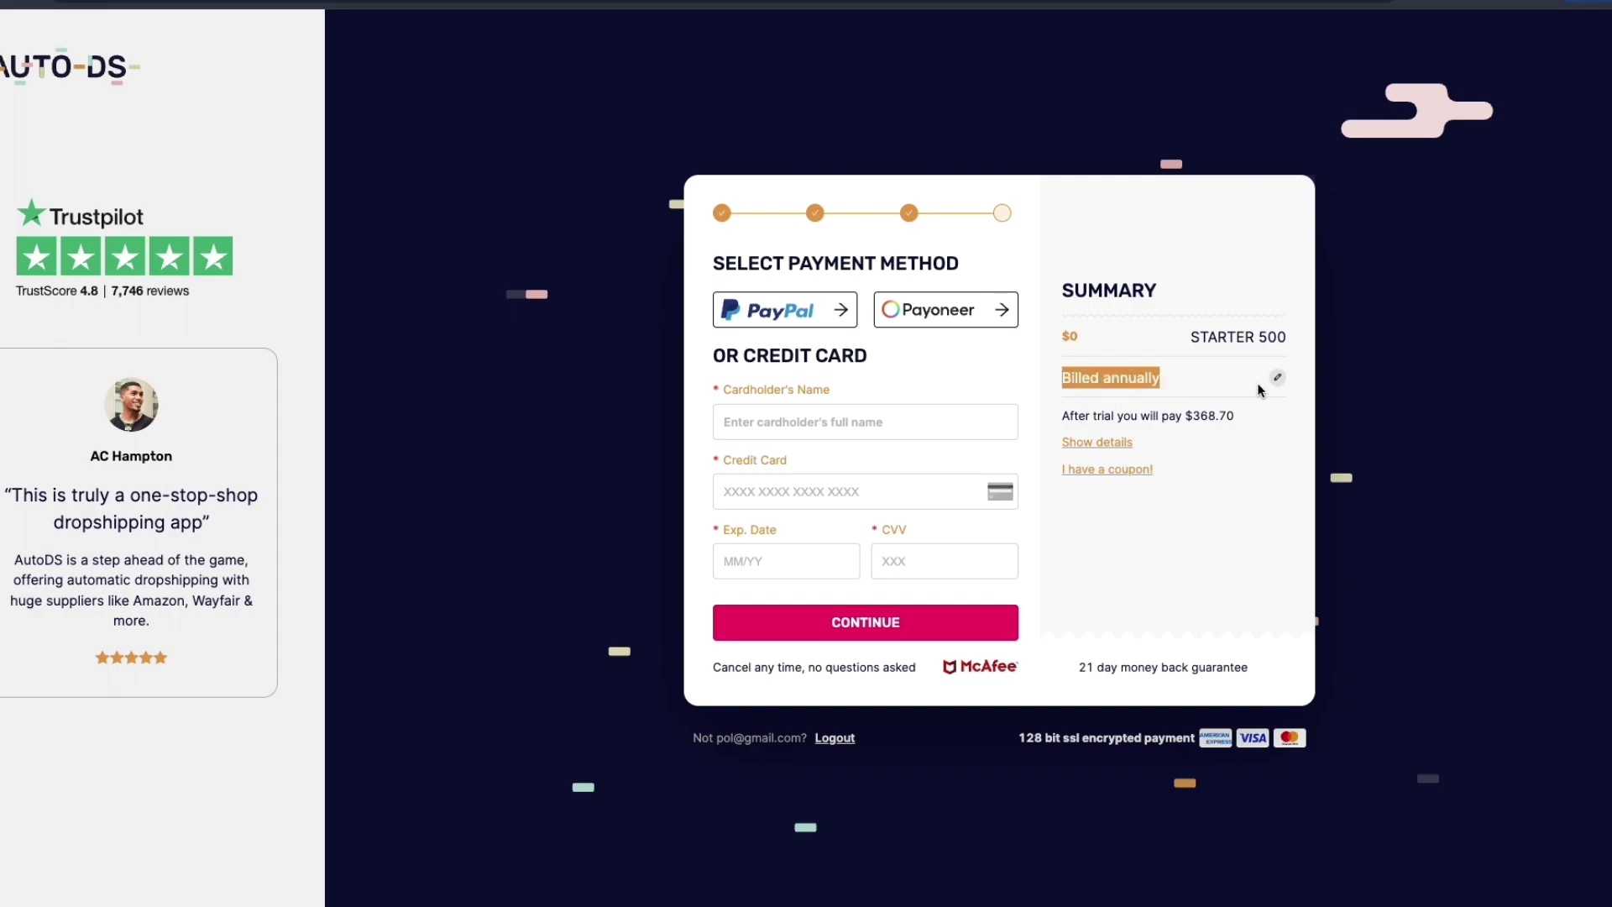
Step: Go back to the package choice and restart the Starter 500 30-day free trial
left_click(1277, 377)
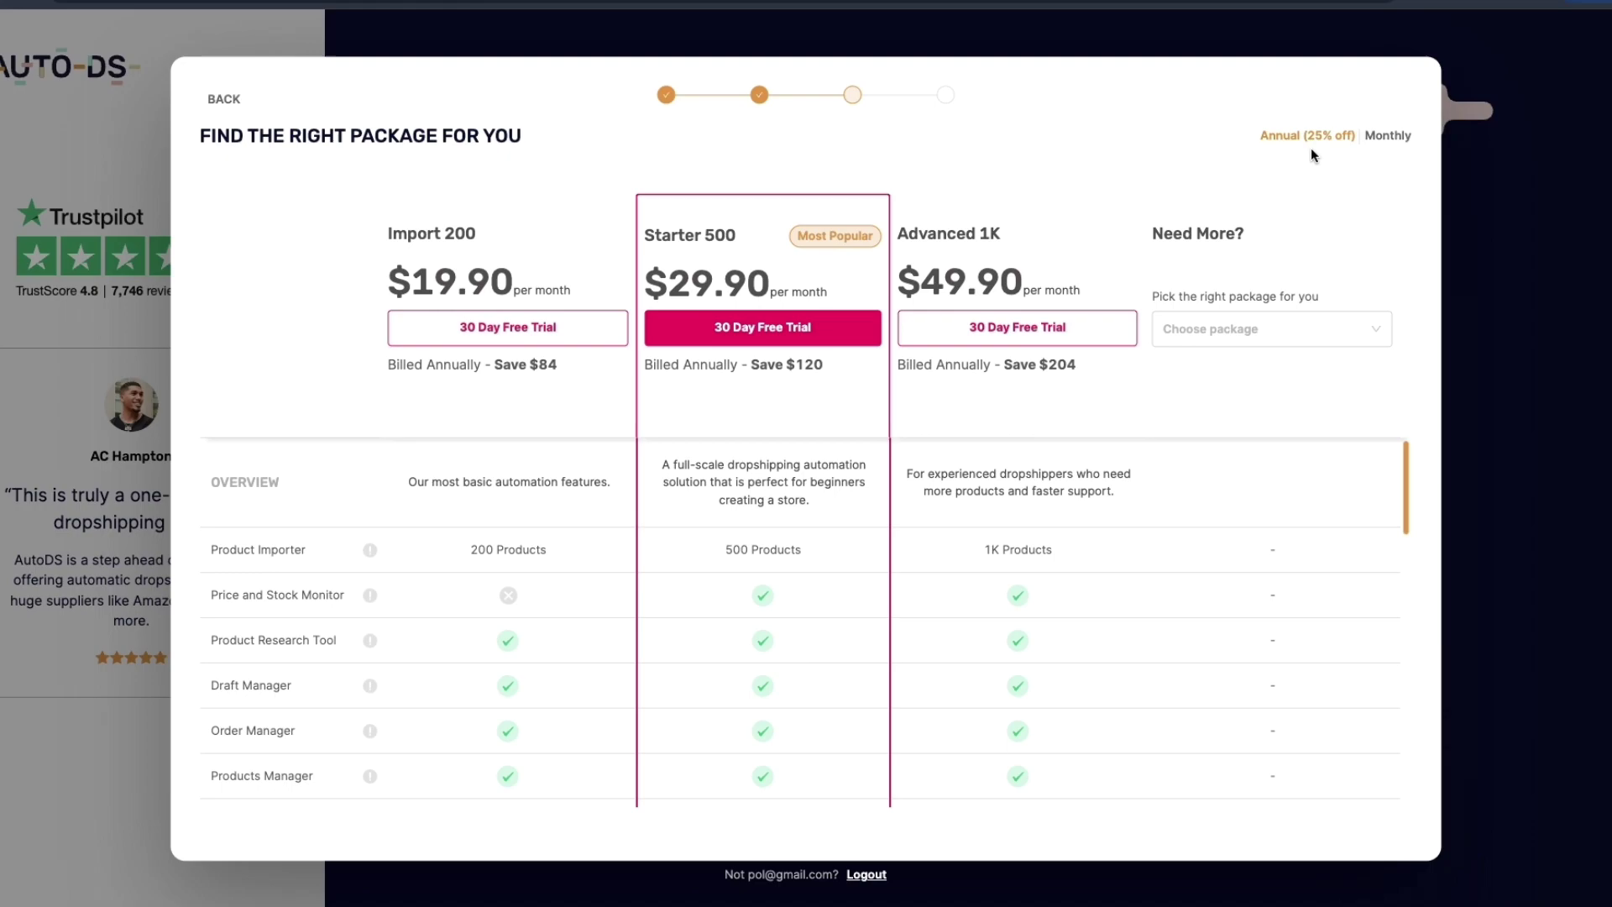
scroll(924, 537, "down", 10)
left_click(756, 329)
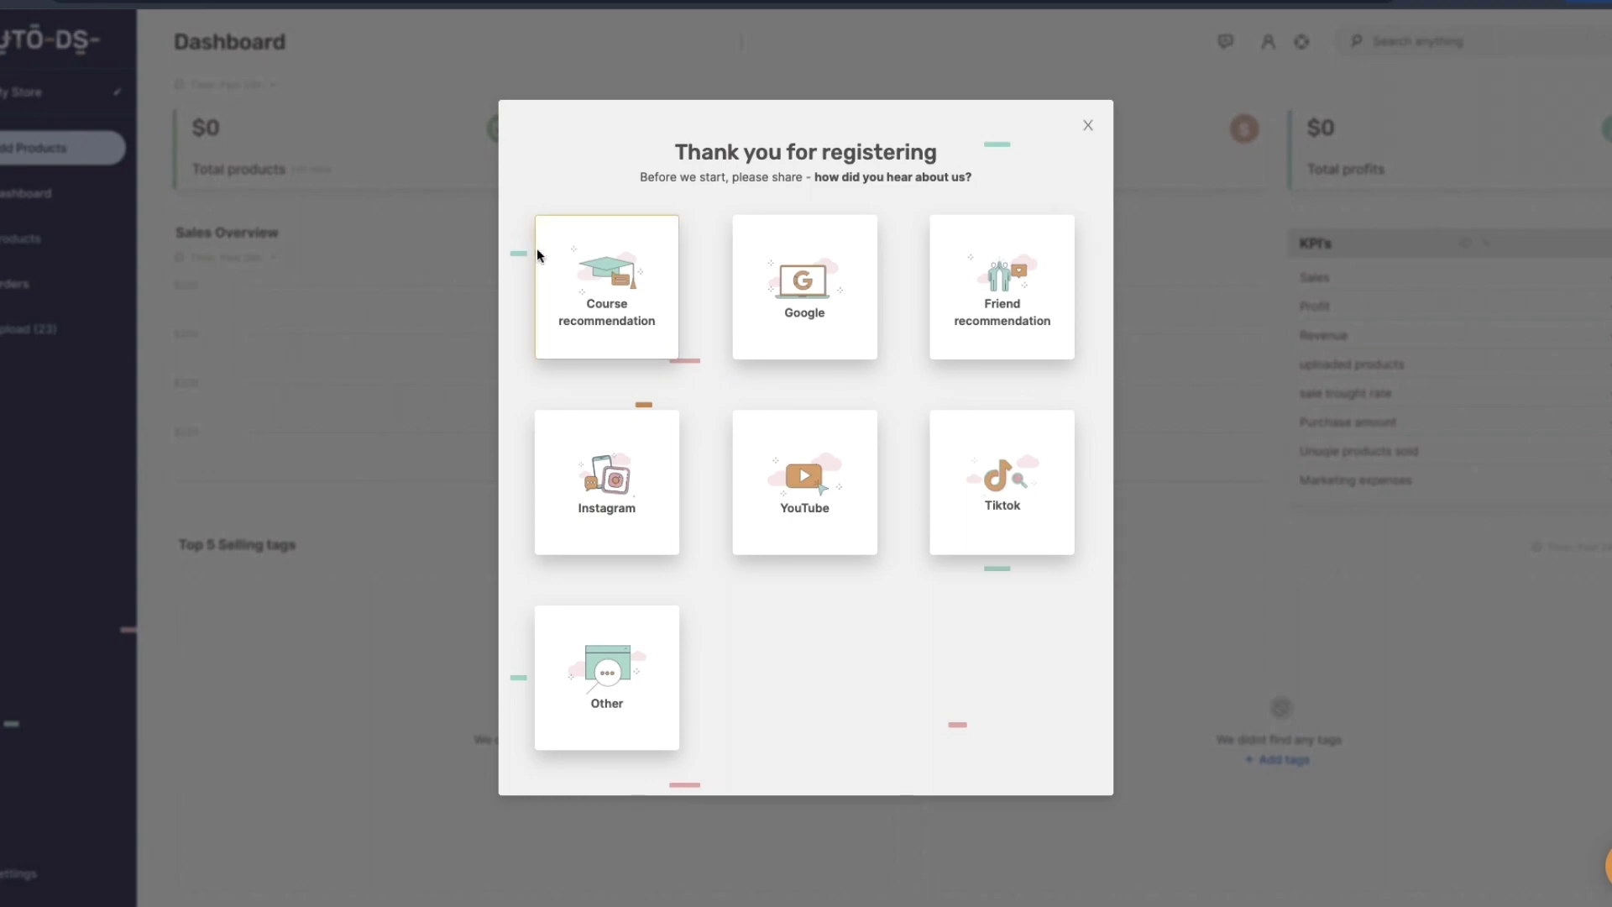
Step: Dismiss the survey, add a store via 'I have a Shopify store', and install the AutoDS app
left_click(1088, 129)
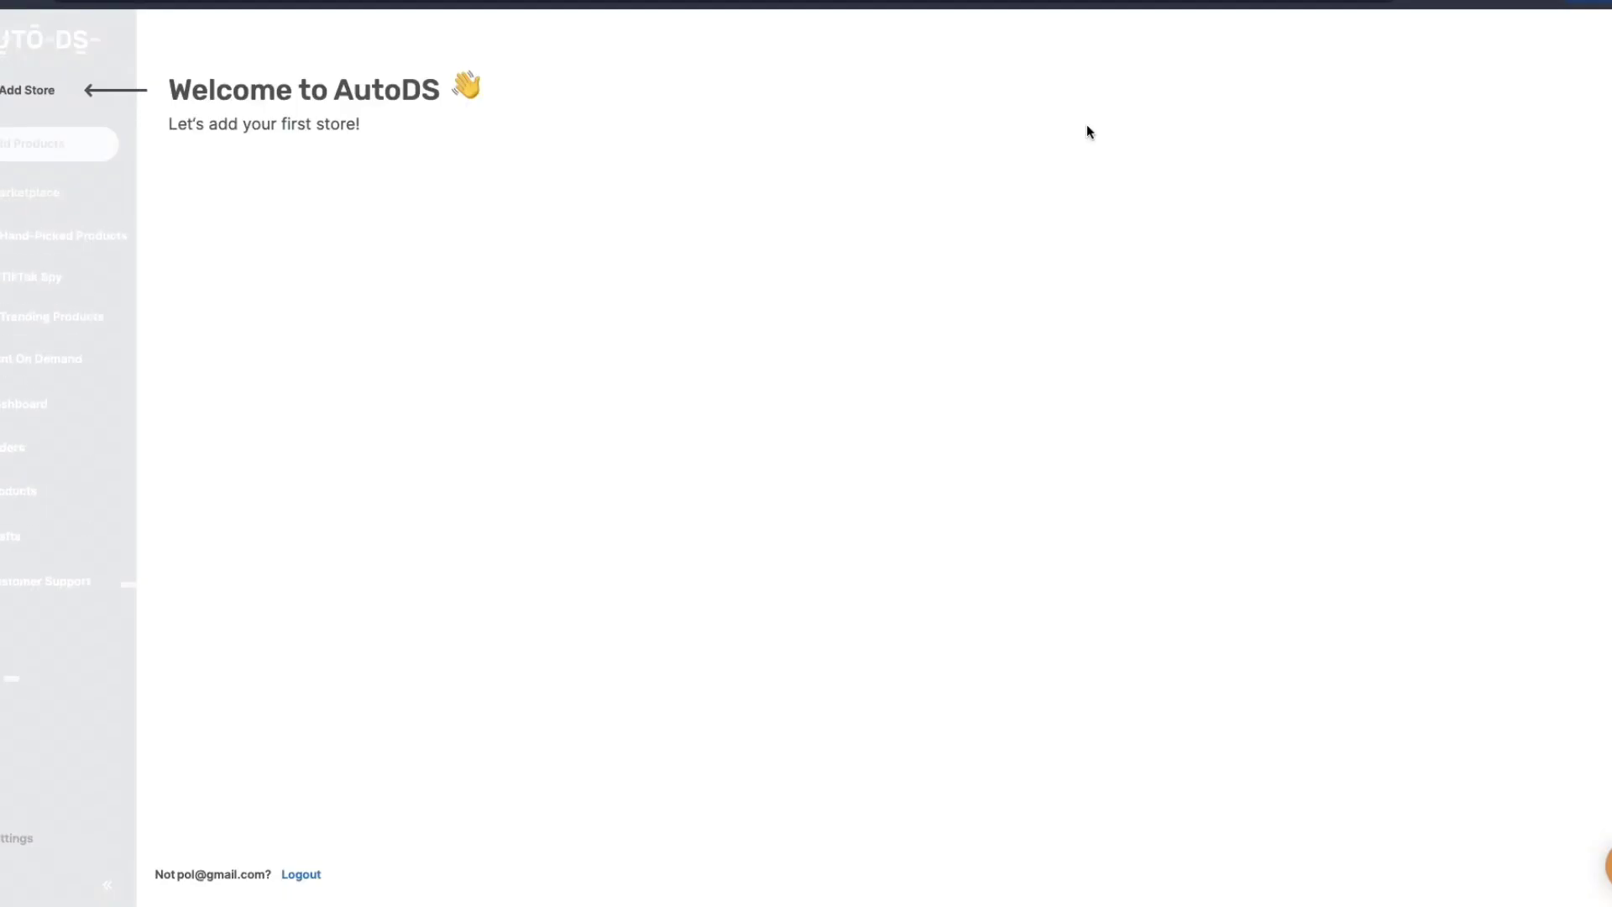
left_click(23, 98)
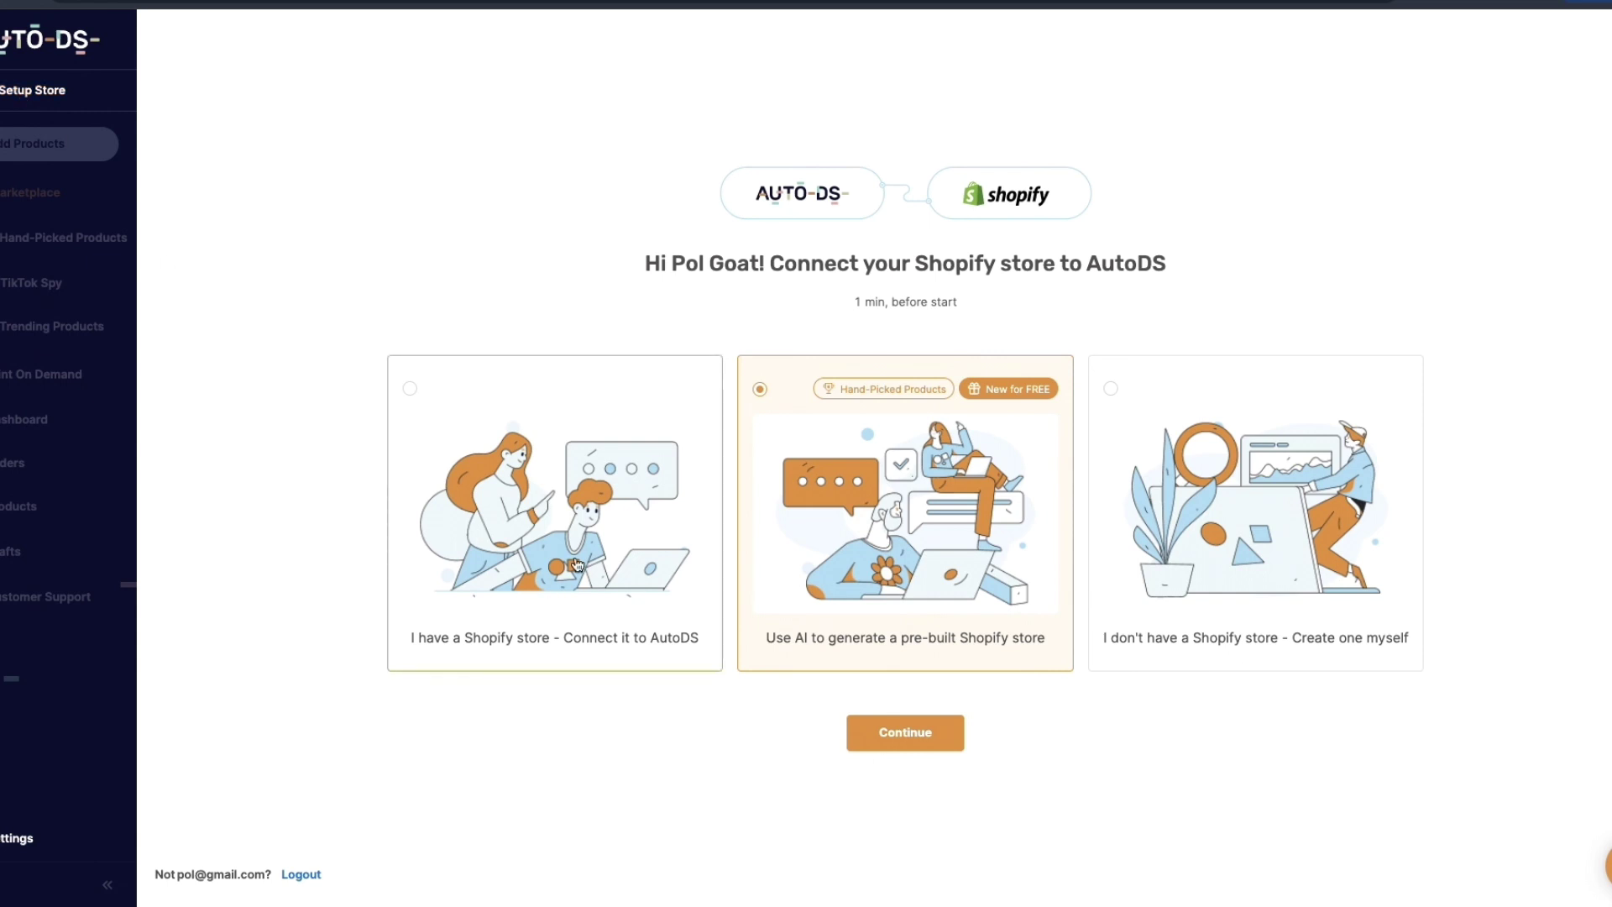
left_click_drag(415, 638, 667, 672)
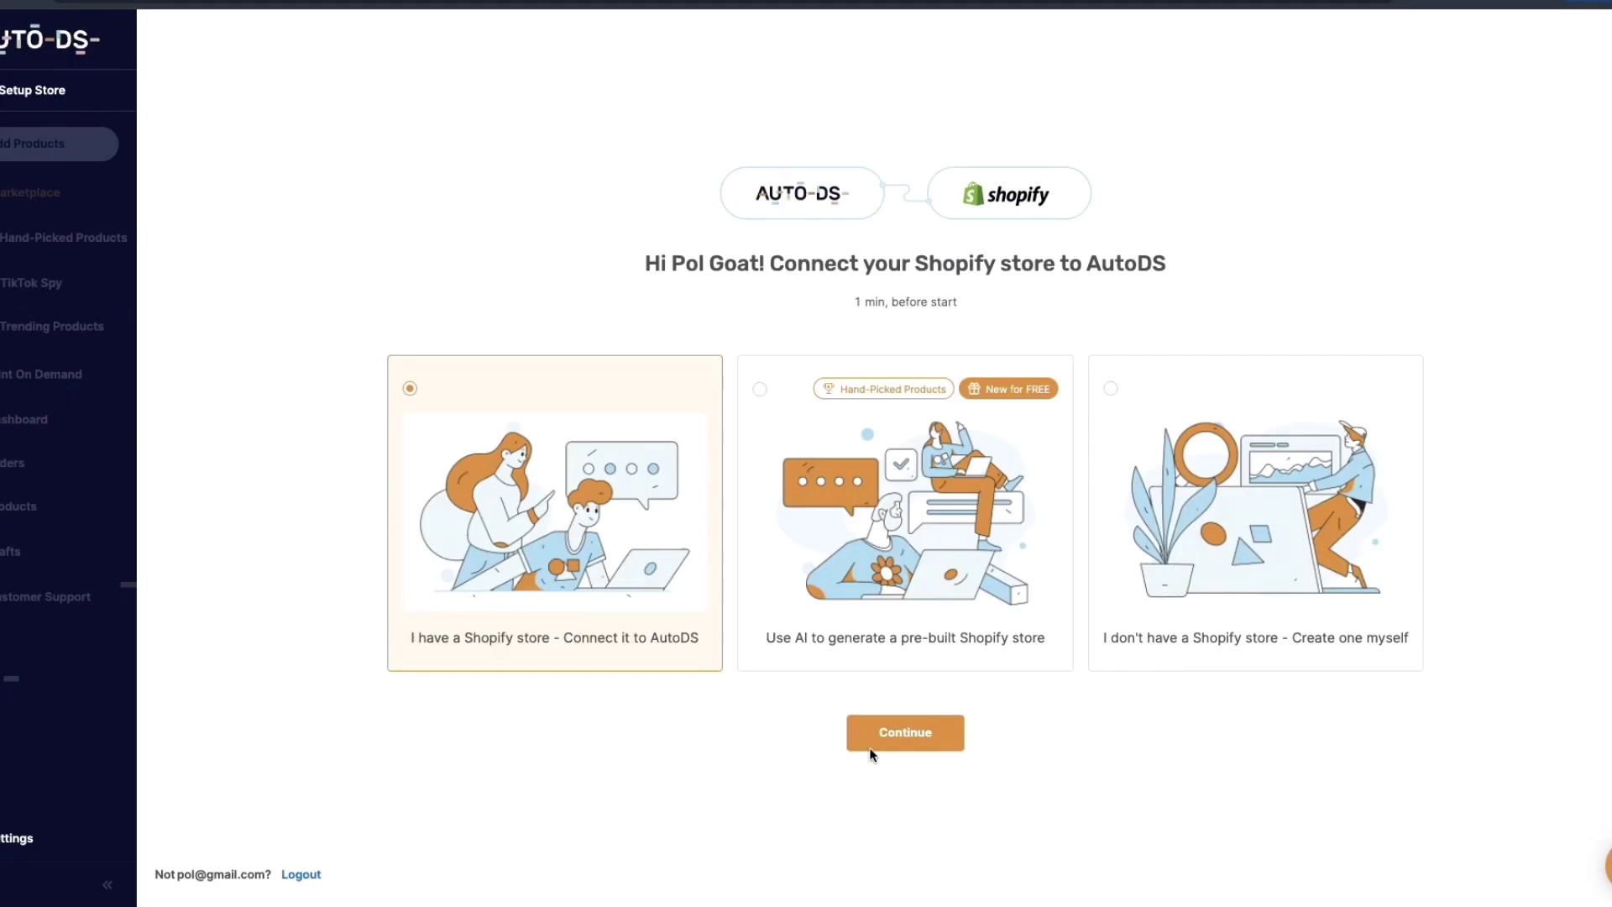
left_click(923, 727)
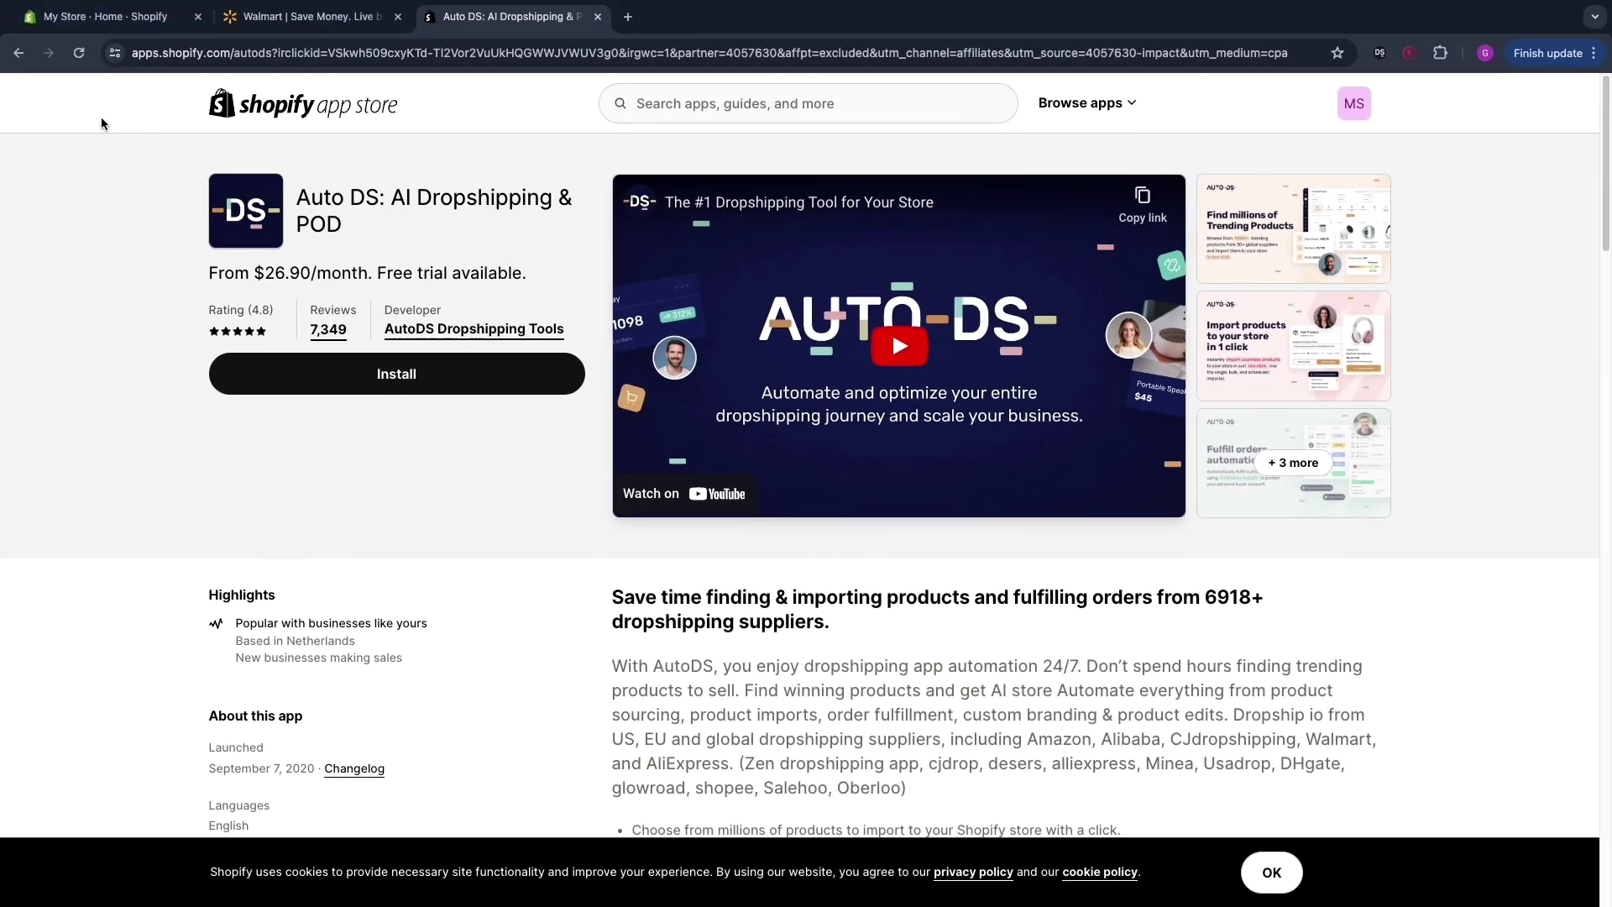
left_click(380, 389)
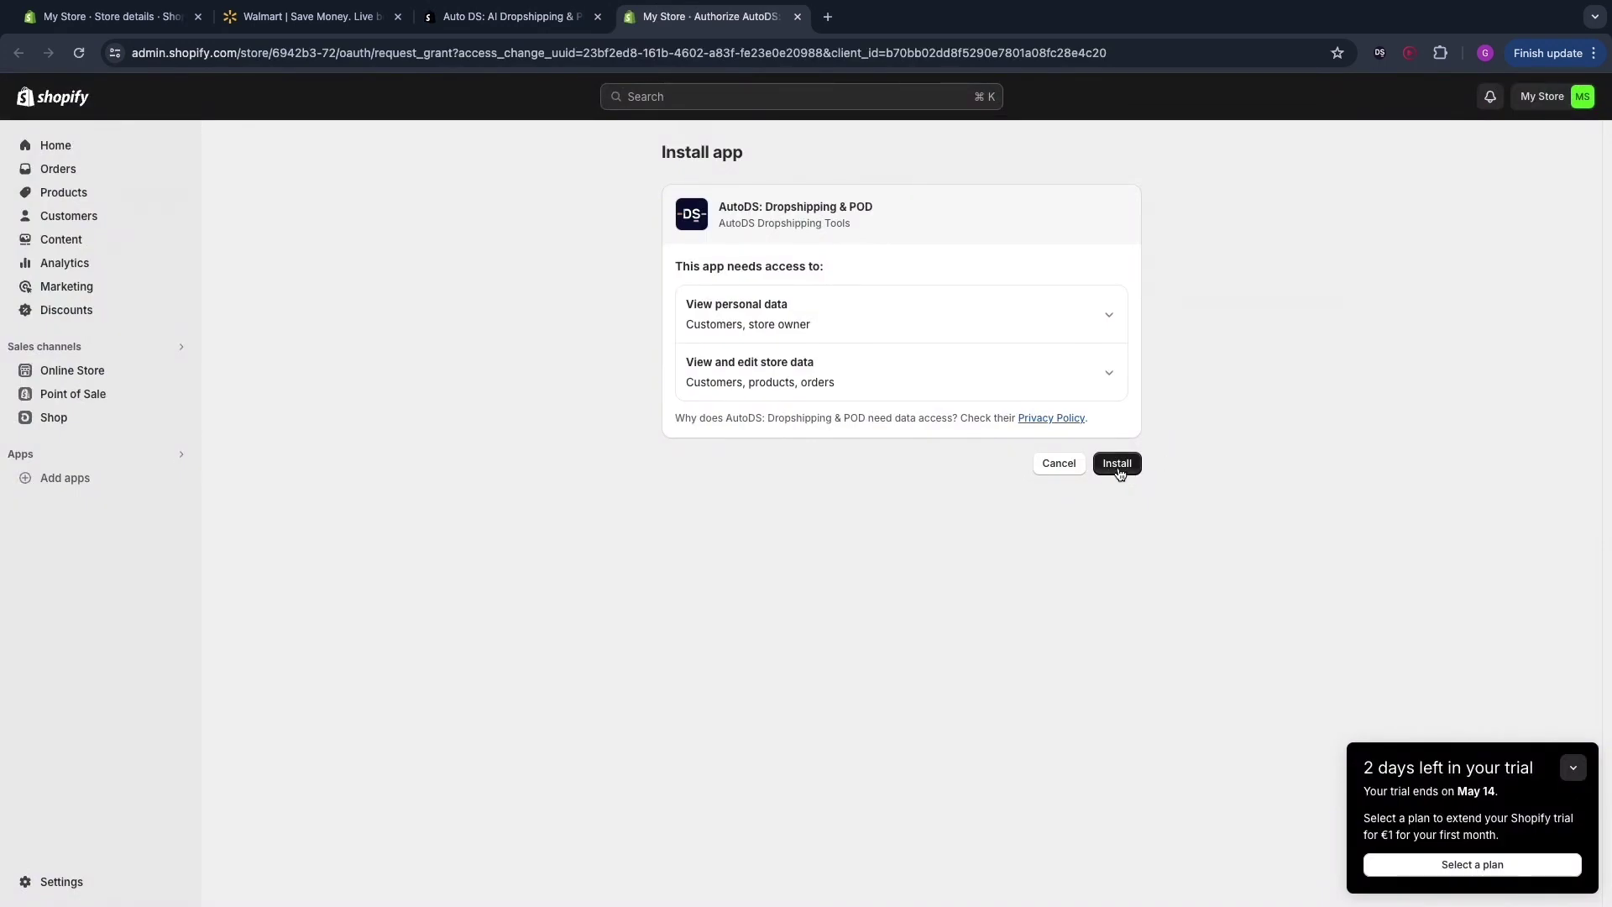
Step: Grant AutoDS access to the store, then close the Helper Extension and dropshipping course pop-ups
left_click(1122, 464)
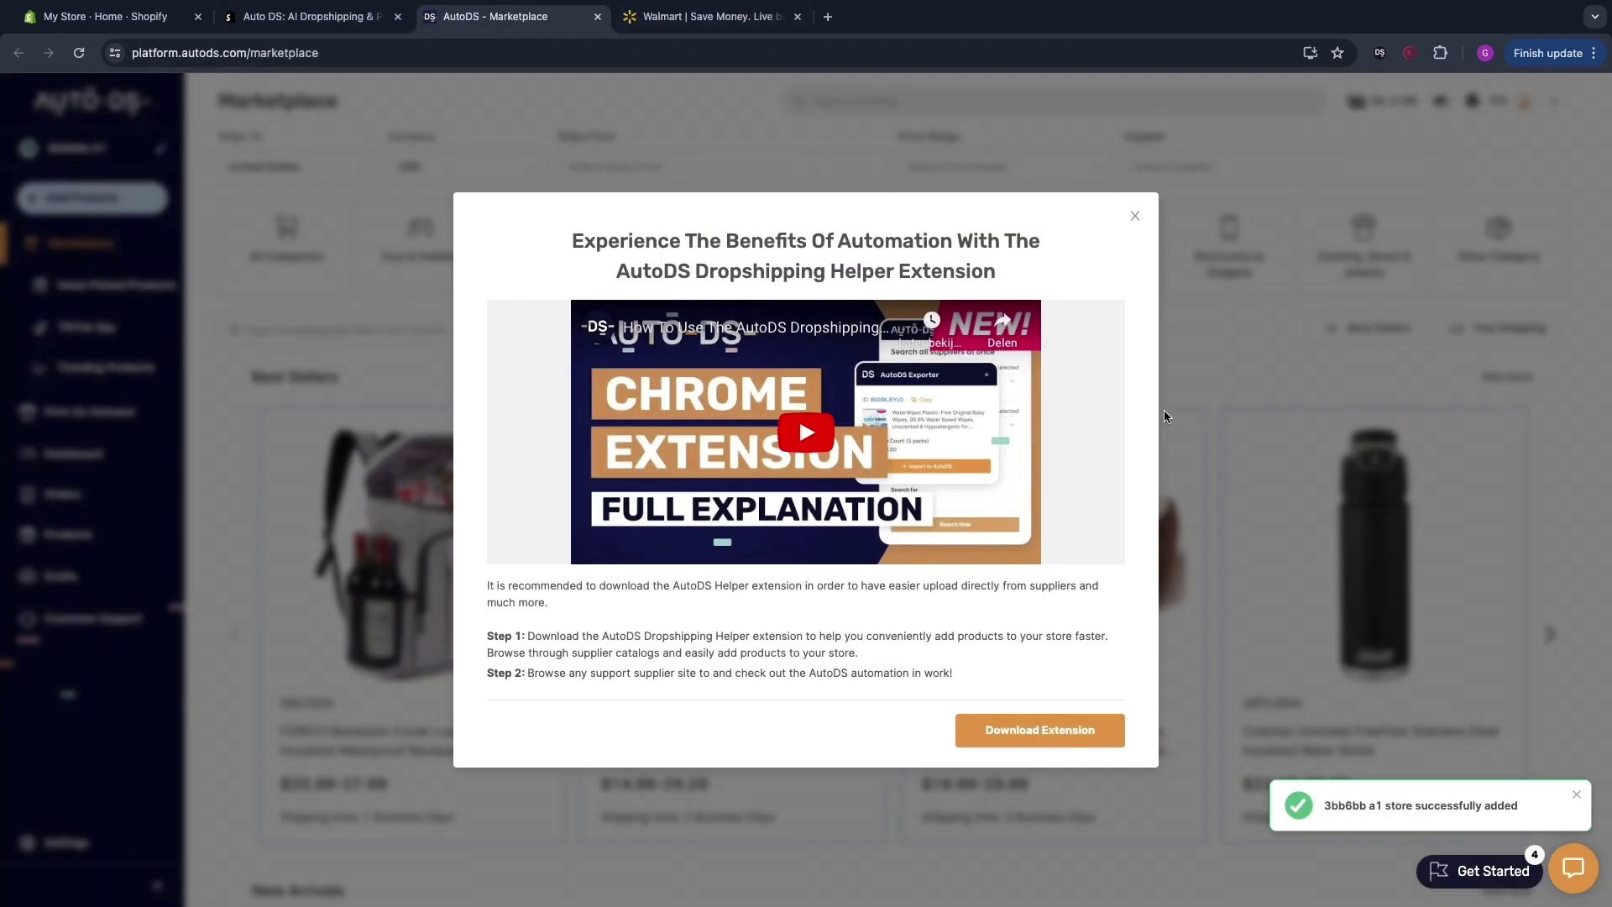
left_click(1137, 217)
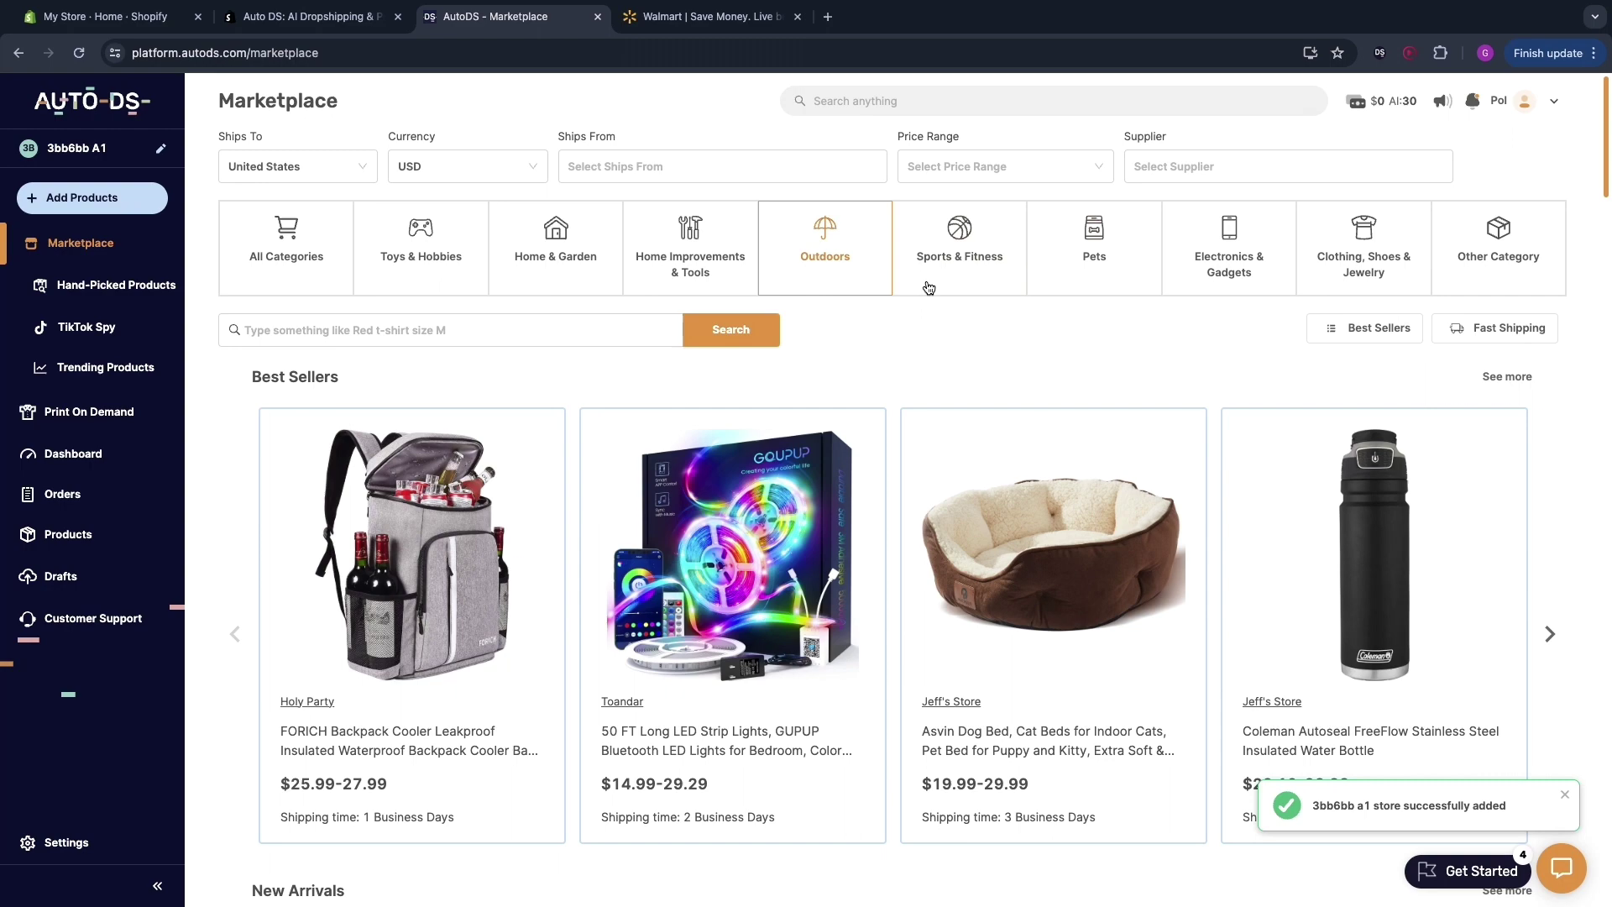
scroll(350, 340, "down", 4)
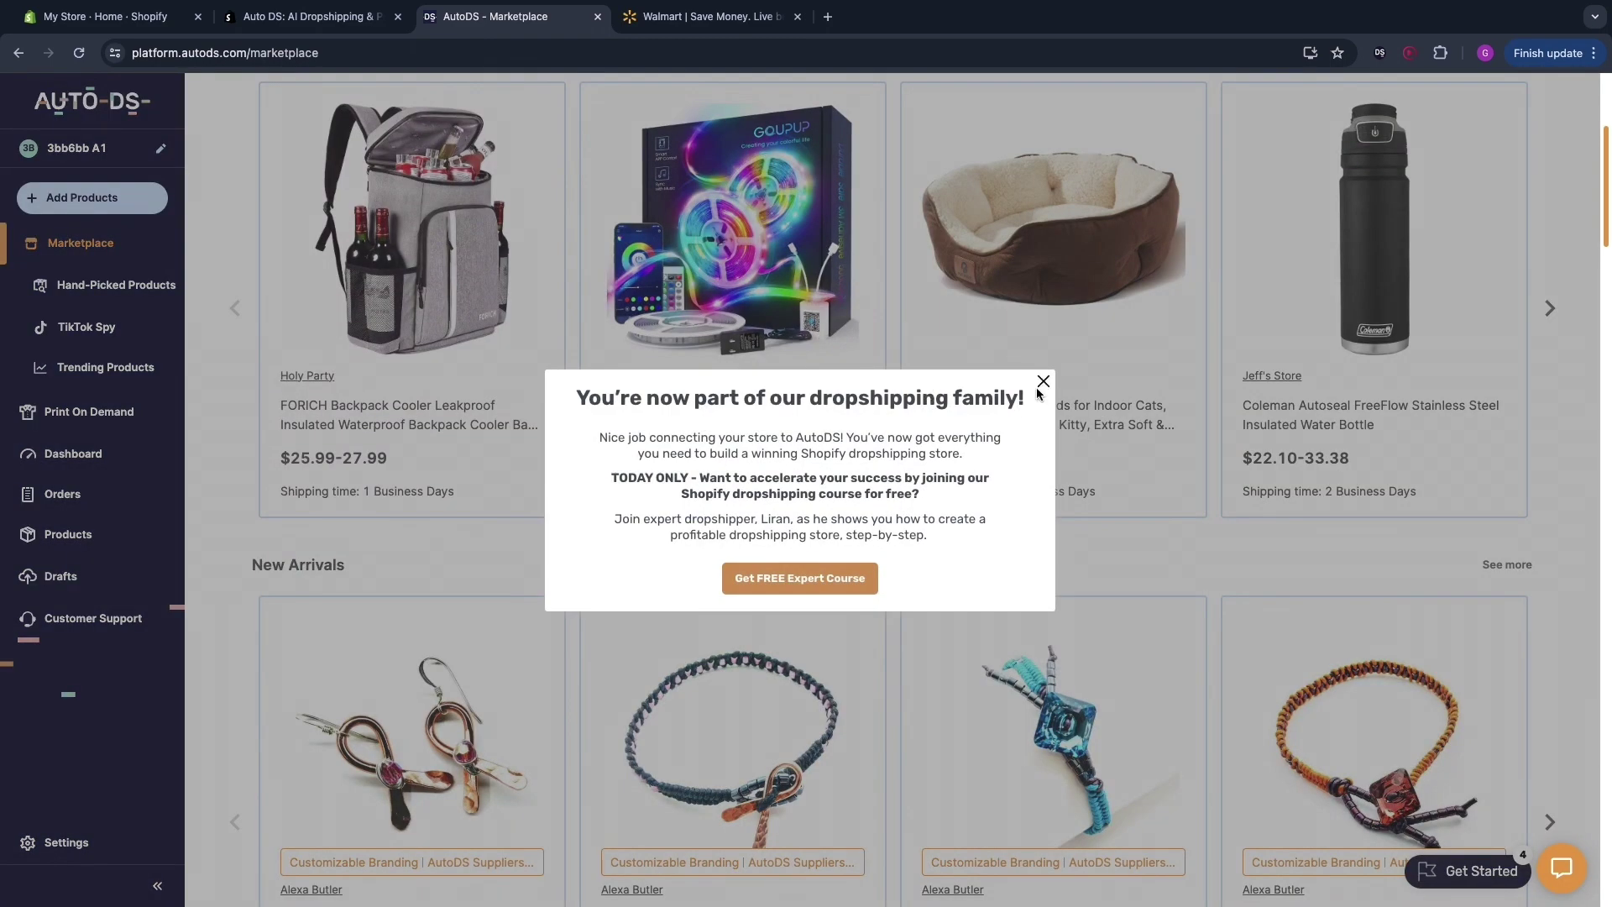
left_click(1042, 381)
scroll(637, 813, "down", 3)
scroll(586, 495, "up", 4)
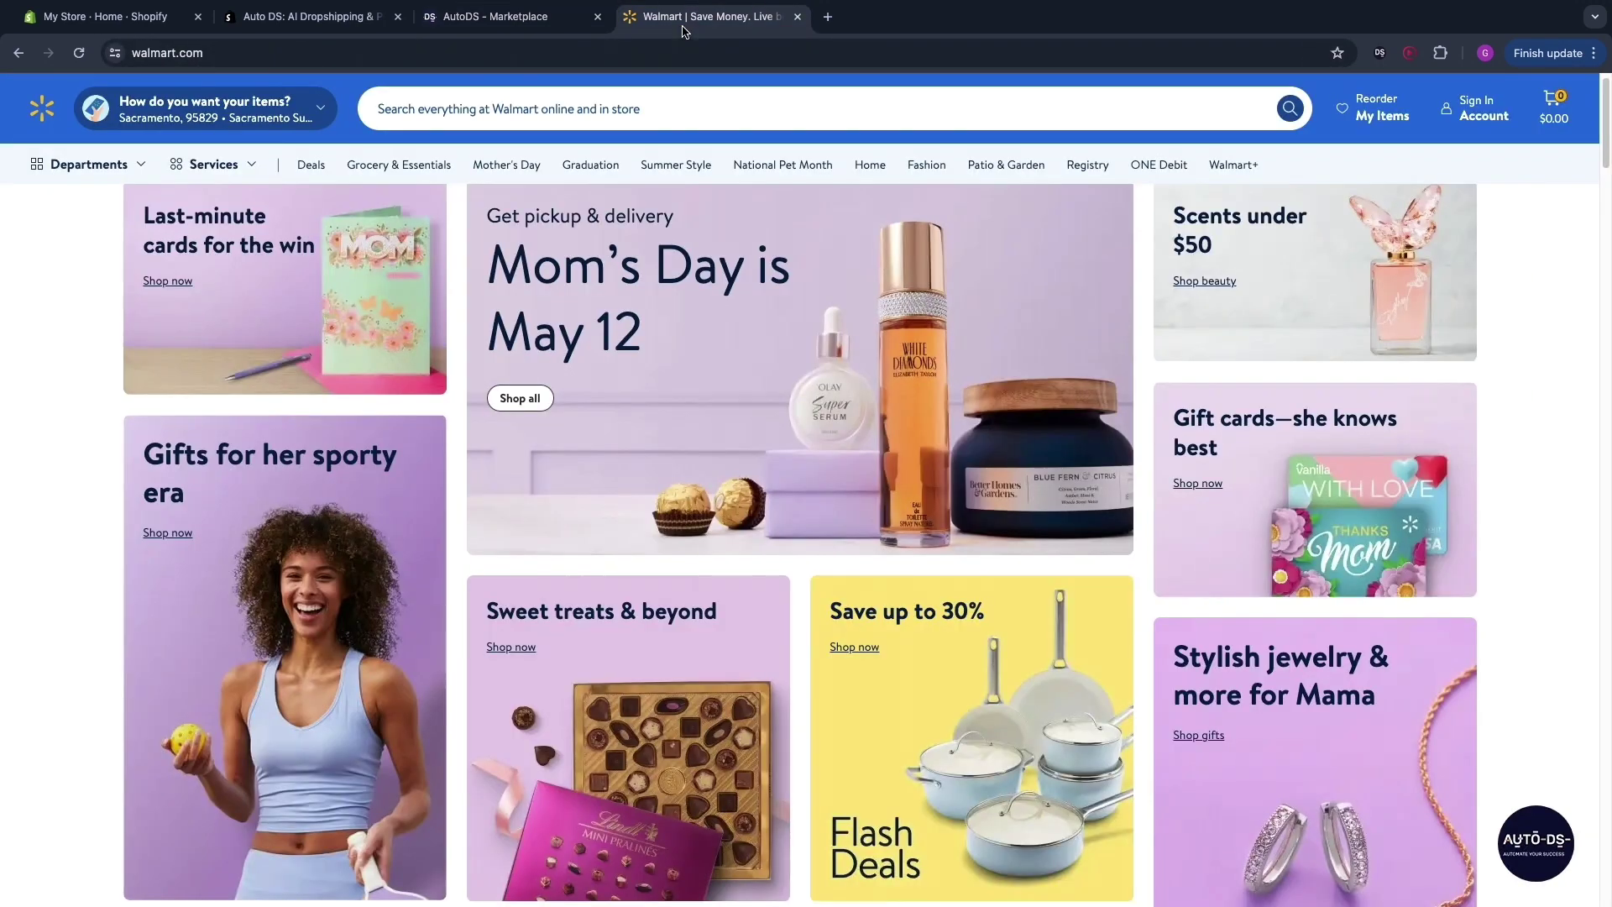
Step: Open Walmart's BEAUTYPEAK 71"x26" gold mirror page, copy its link, and switch back to AutoDS
scroll(53, 406, "down", 10)
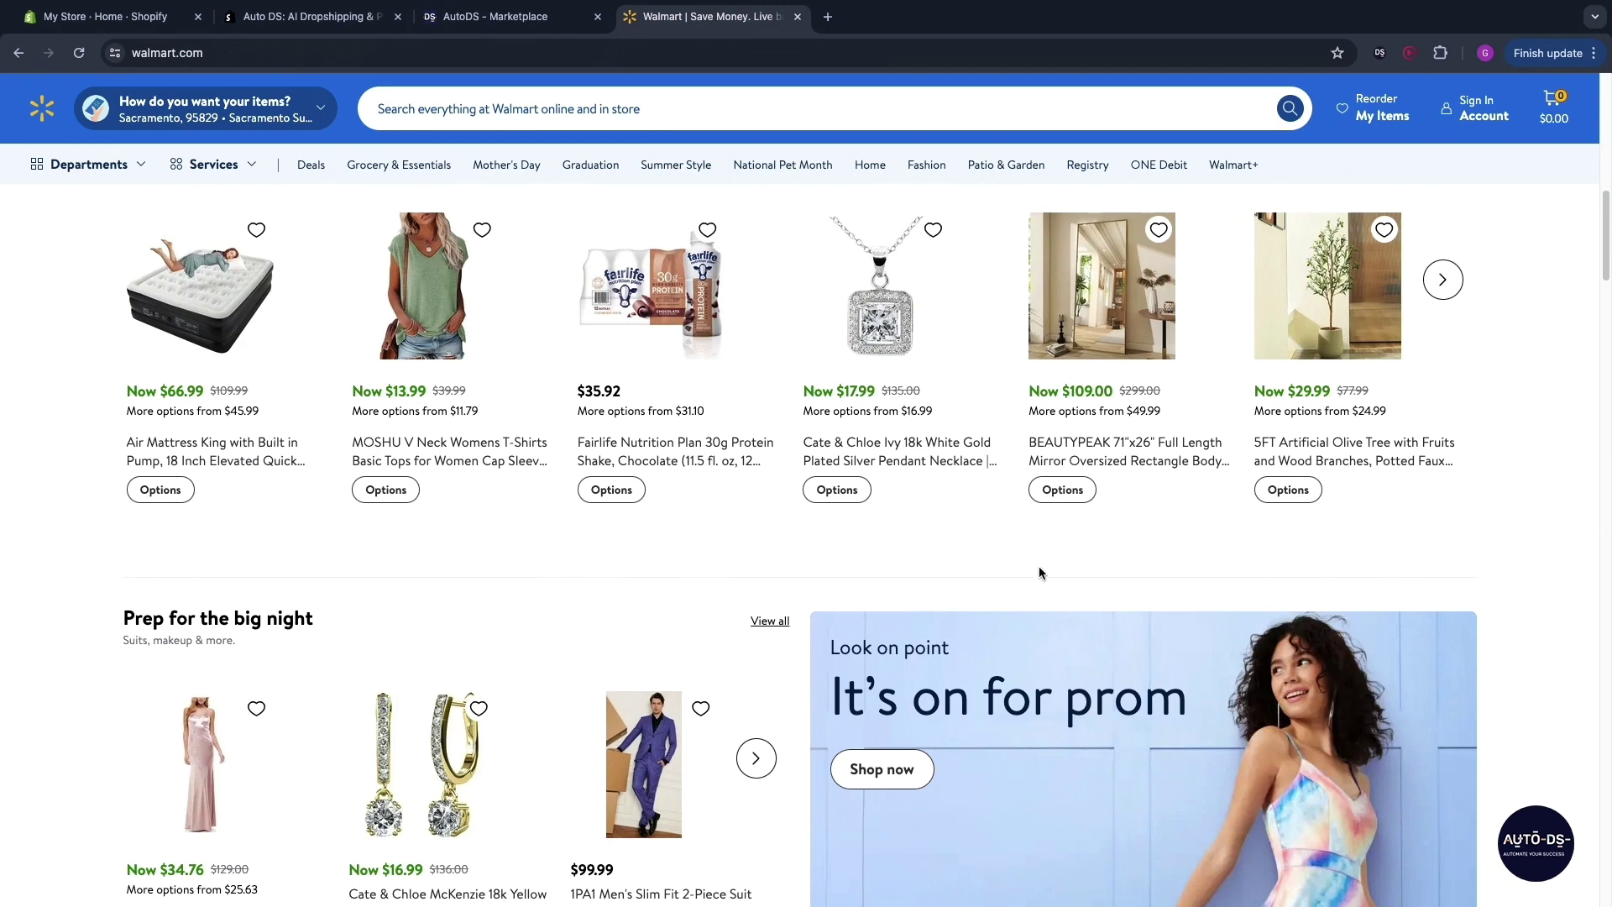
left_click(1084, 332)
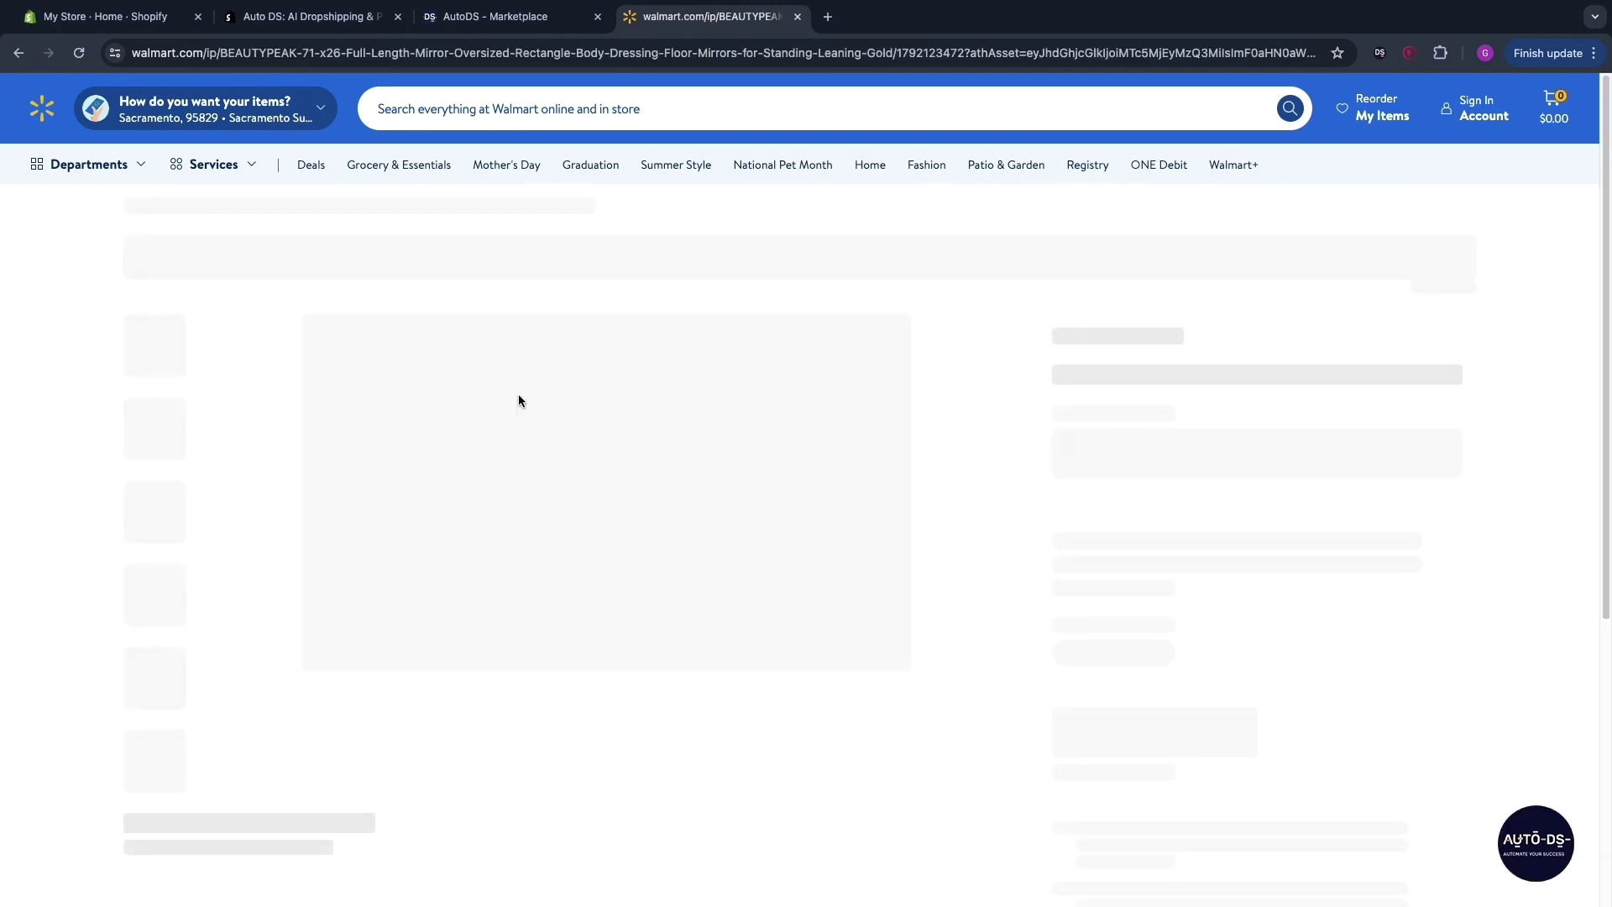
scroll(446, 459, "down", 1)
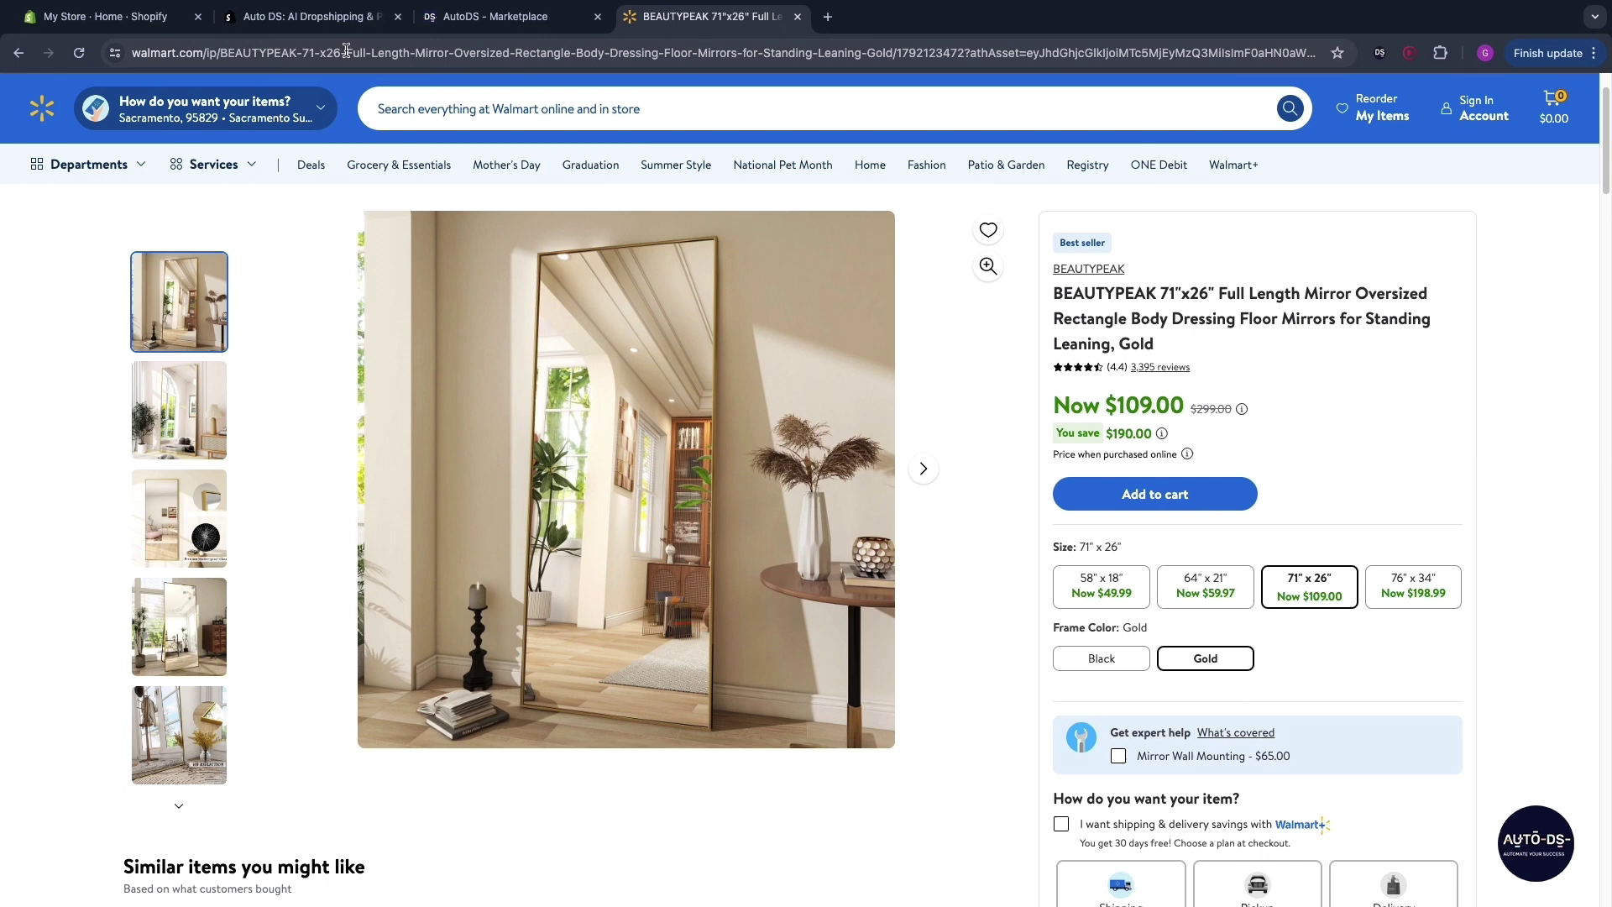
right_click(345, 50)
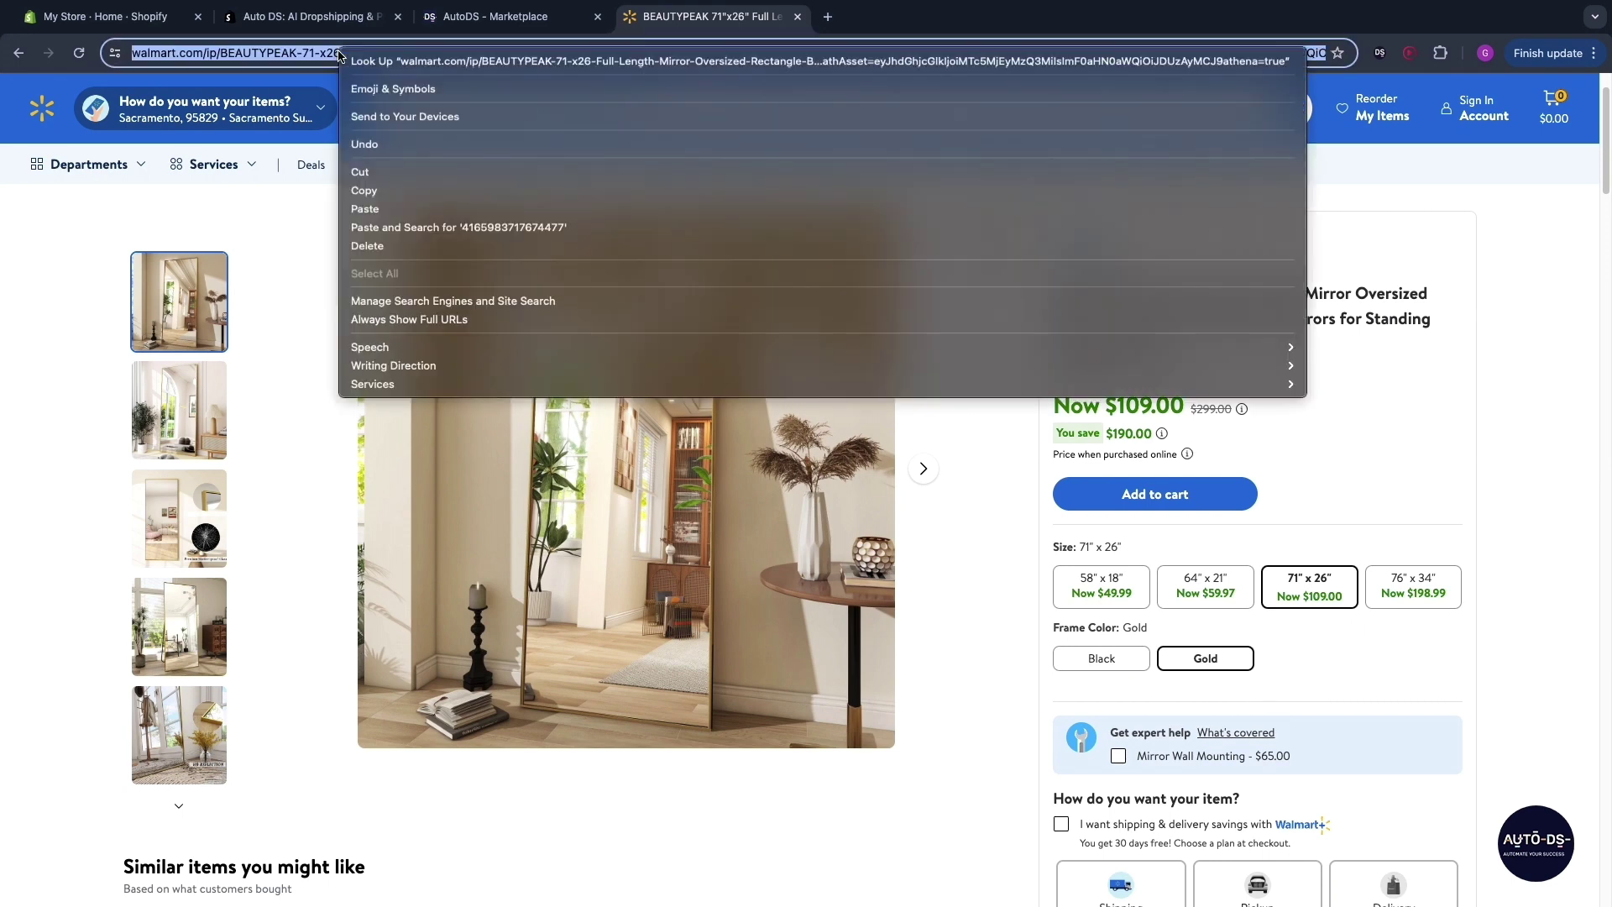
left_click(395, 195)
left_click(495, 17)
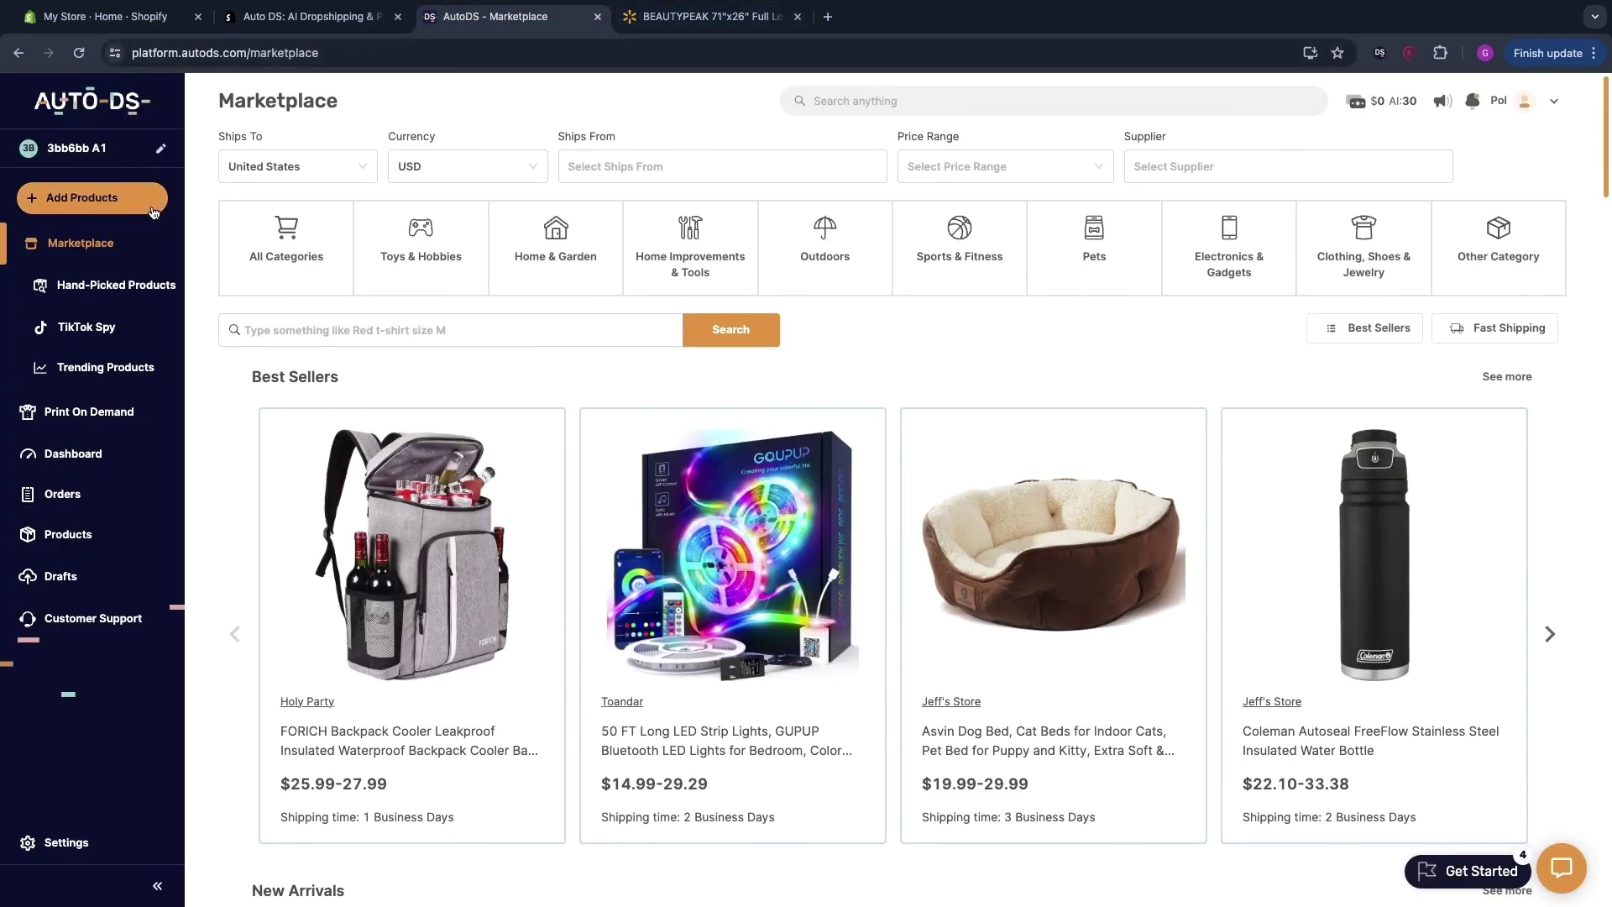
Step: Import the mirror as a Single Product from the pasted Walmart link and open it with Edit Now (Quick)
left_click(88, 202)
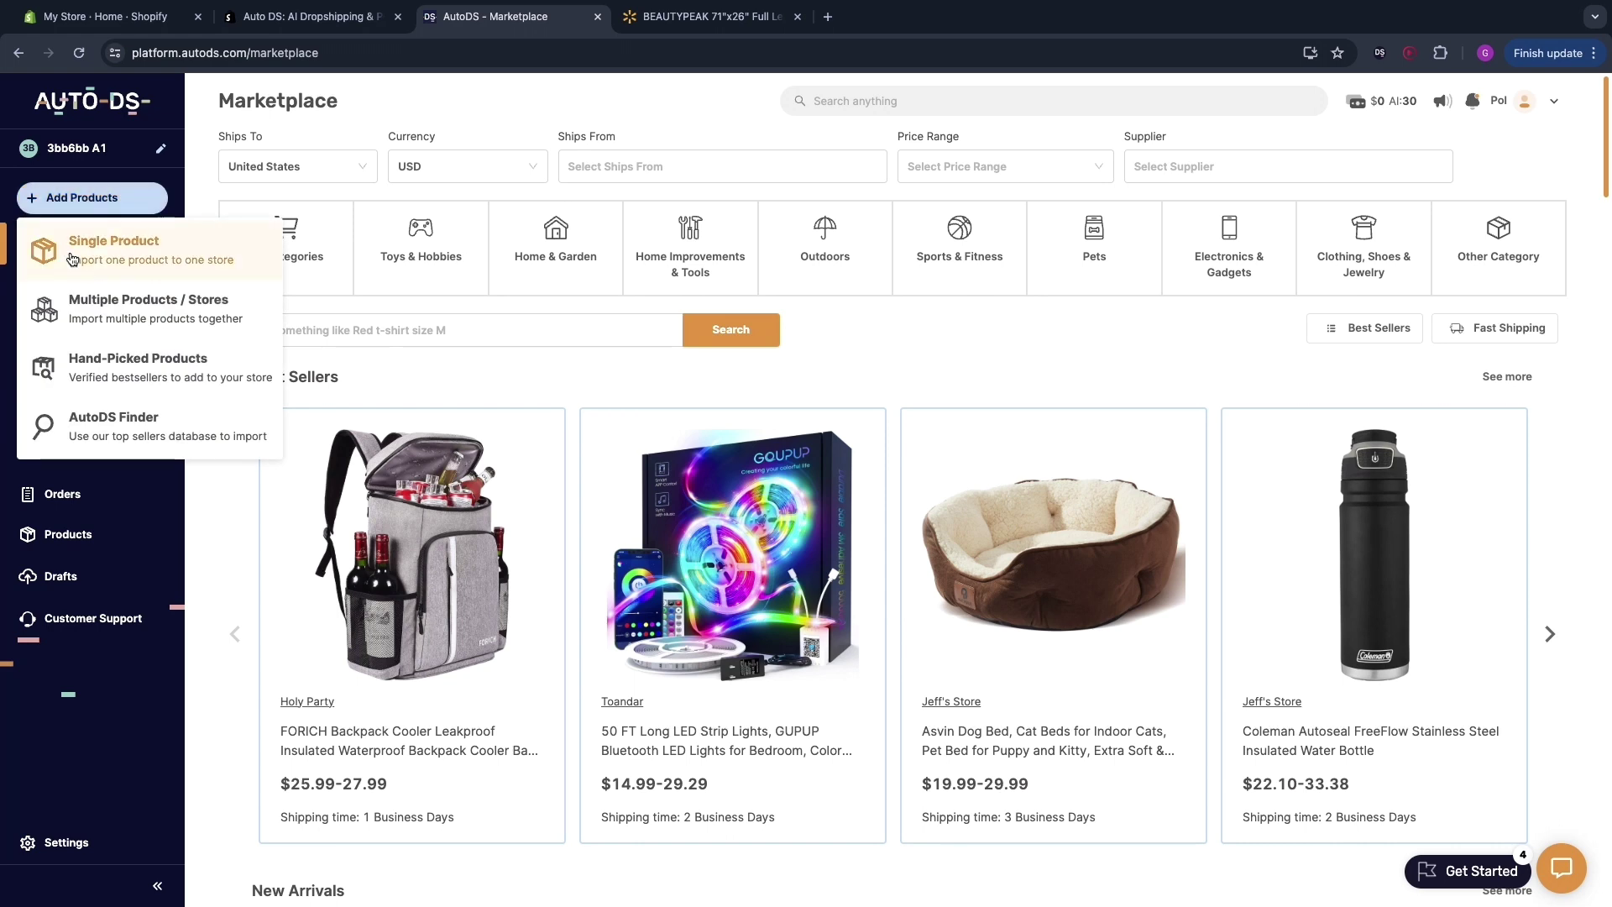
left_click(73, 258)
right_click(591, 484)
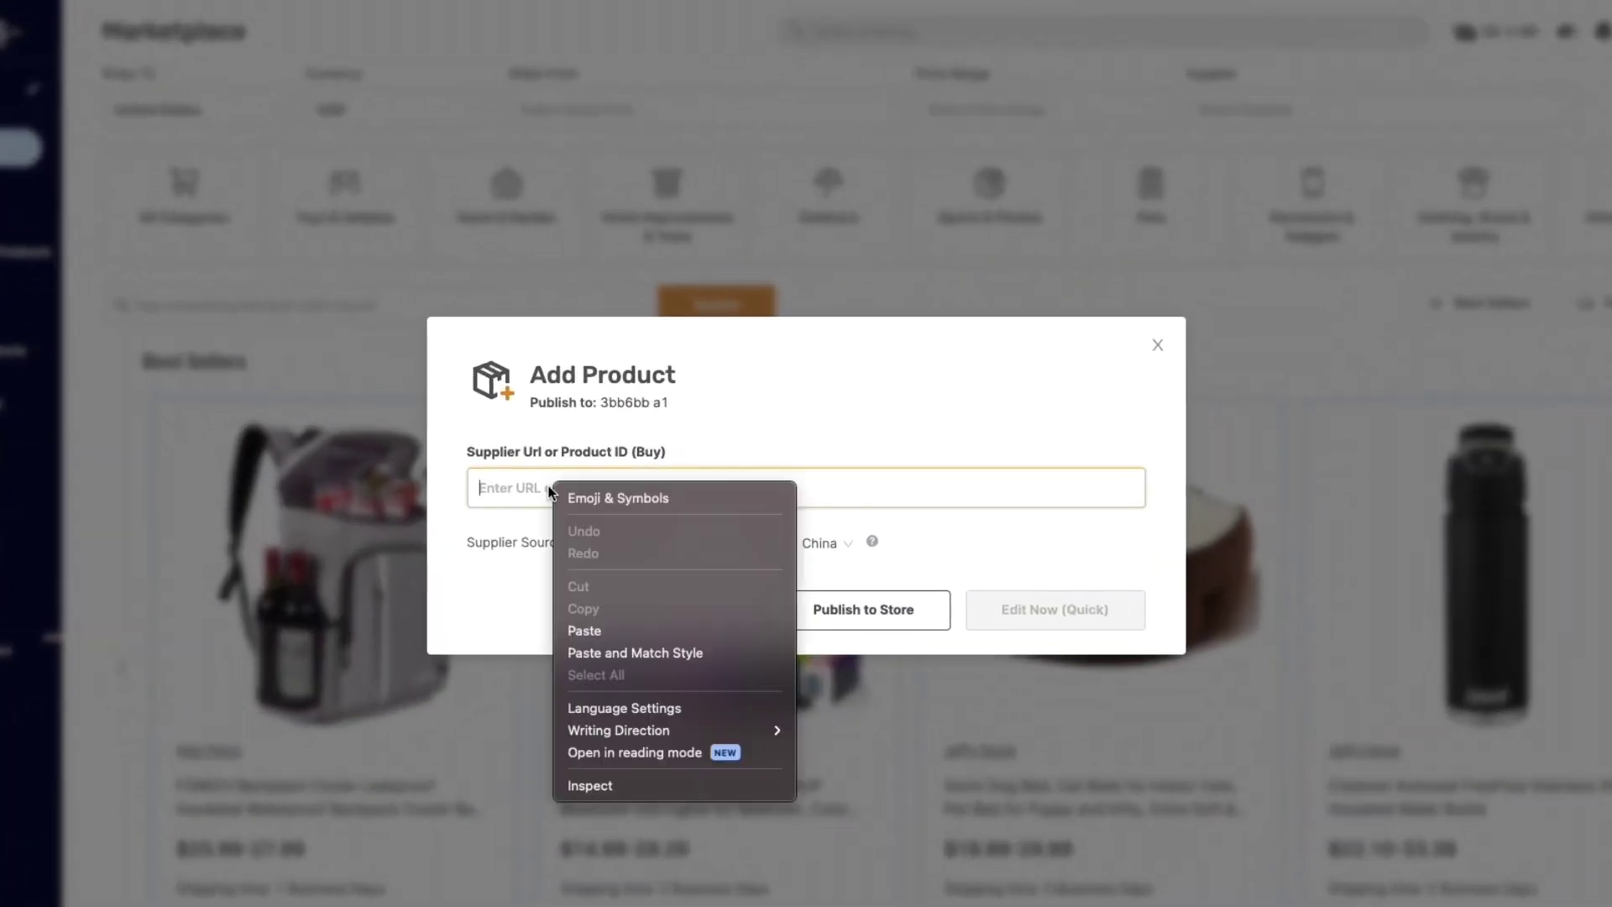
left_click(573, 632)
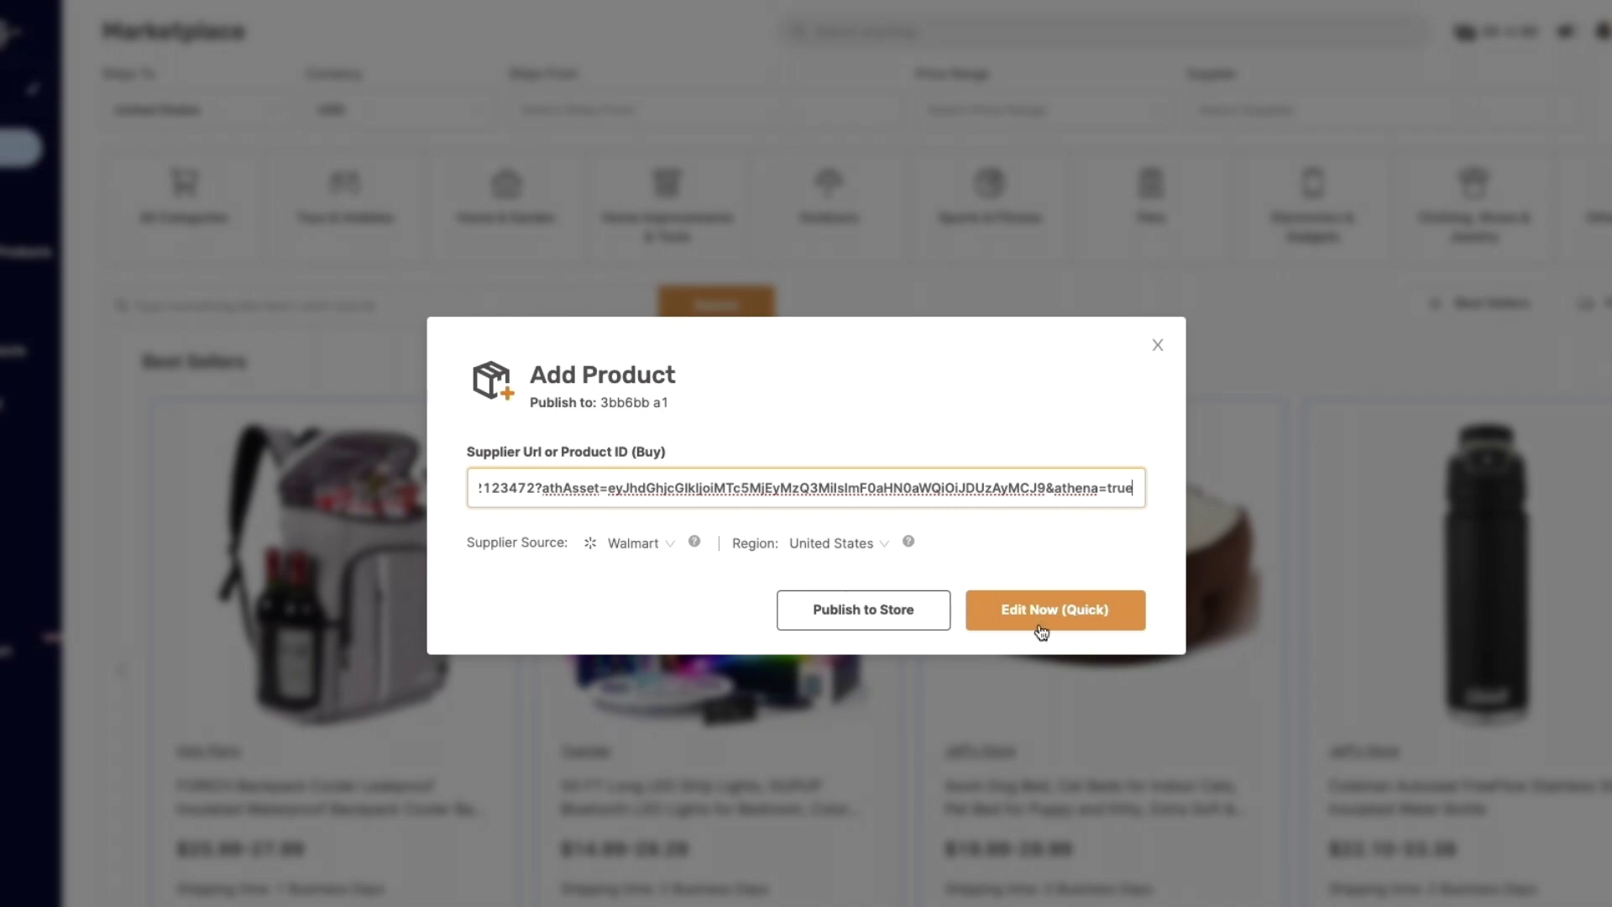
left_click(1074, 626)
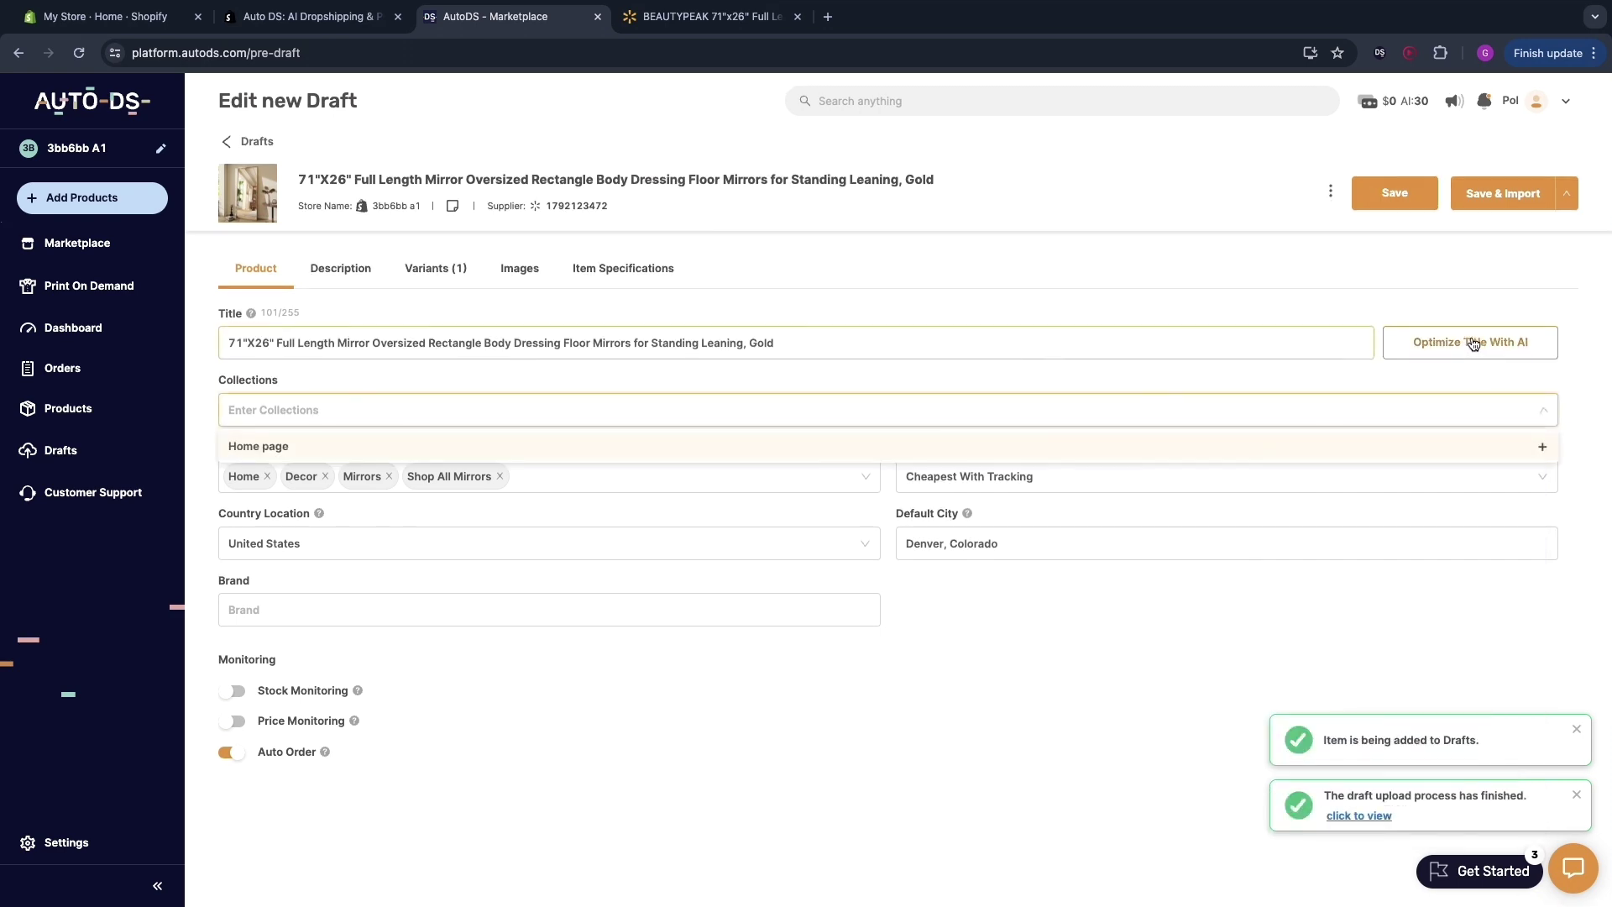
Step: AI-write the title and description, saving 'Full Length Oversized Rectangle Gold Floor Mirror - 71" x 26"', then view the Description
left_click(1472, 345)
left_click(692, 326)
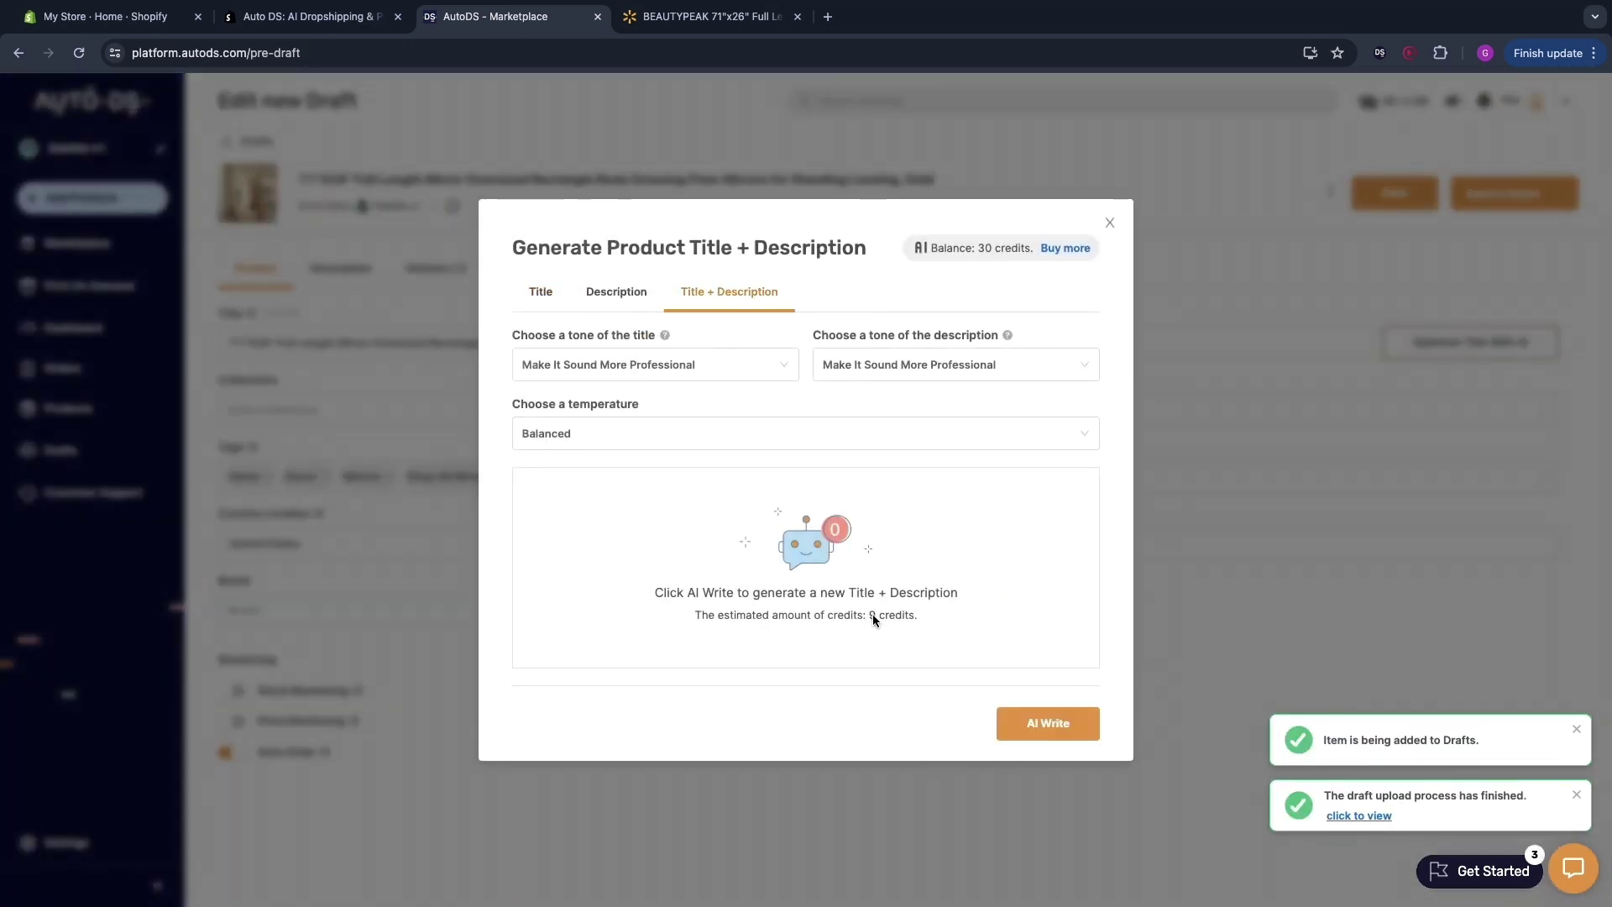
left_click(1069, 727)
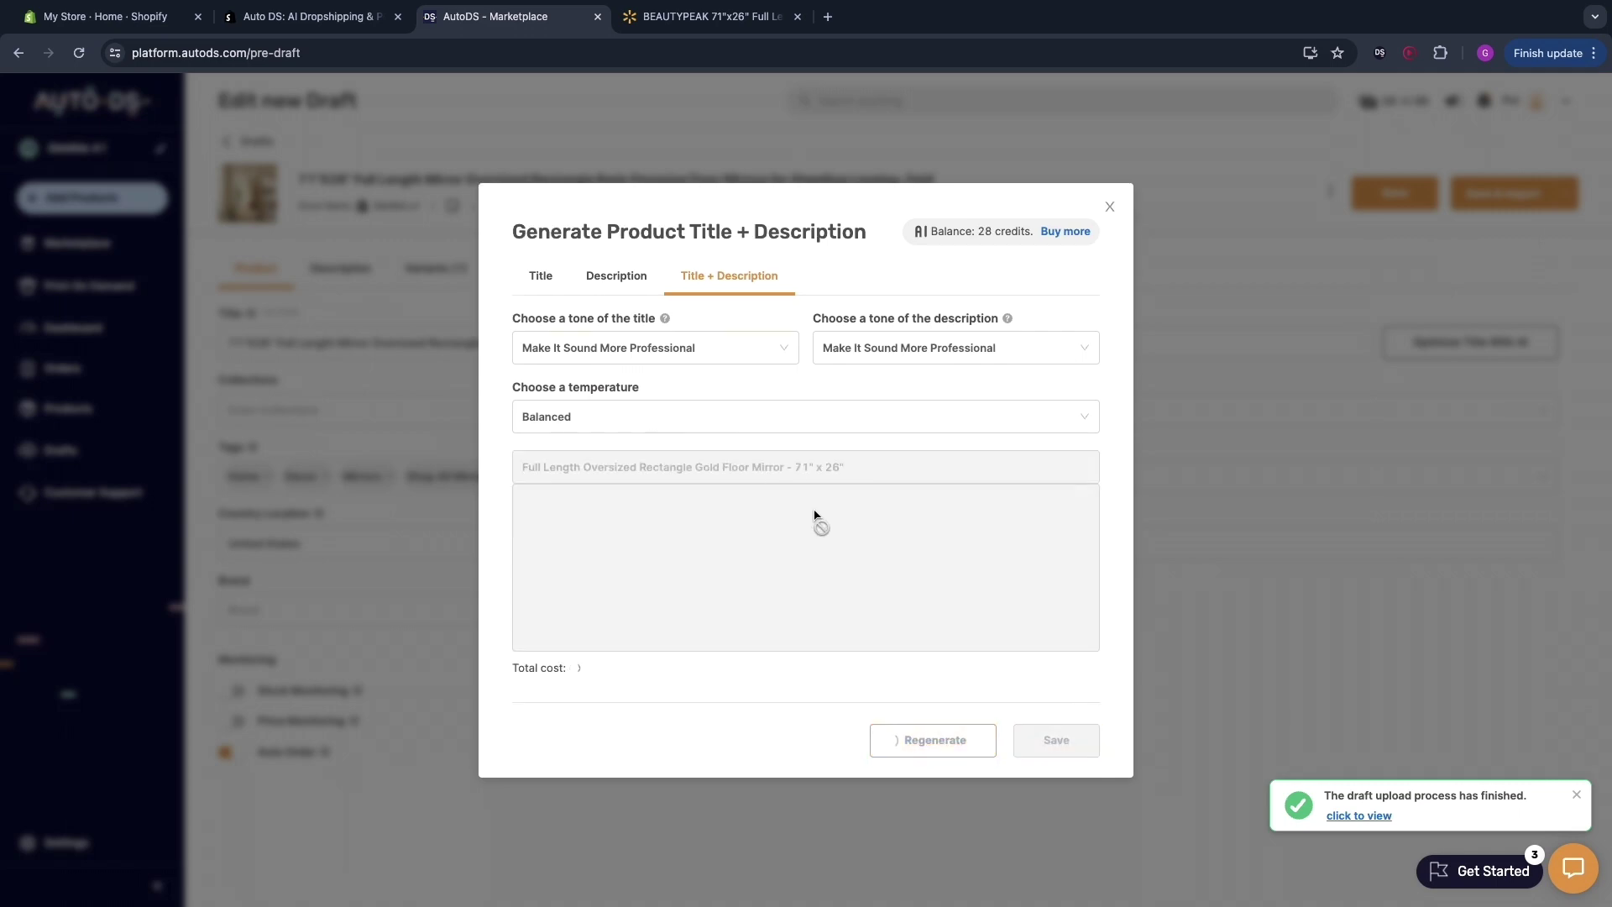
left_click(1066, 759)
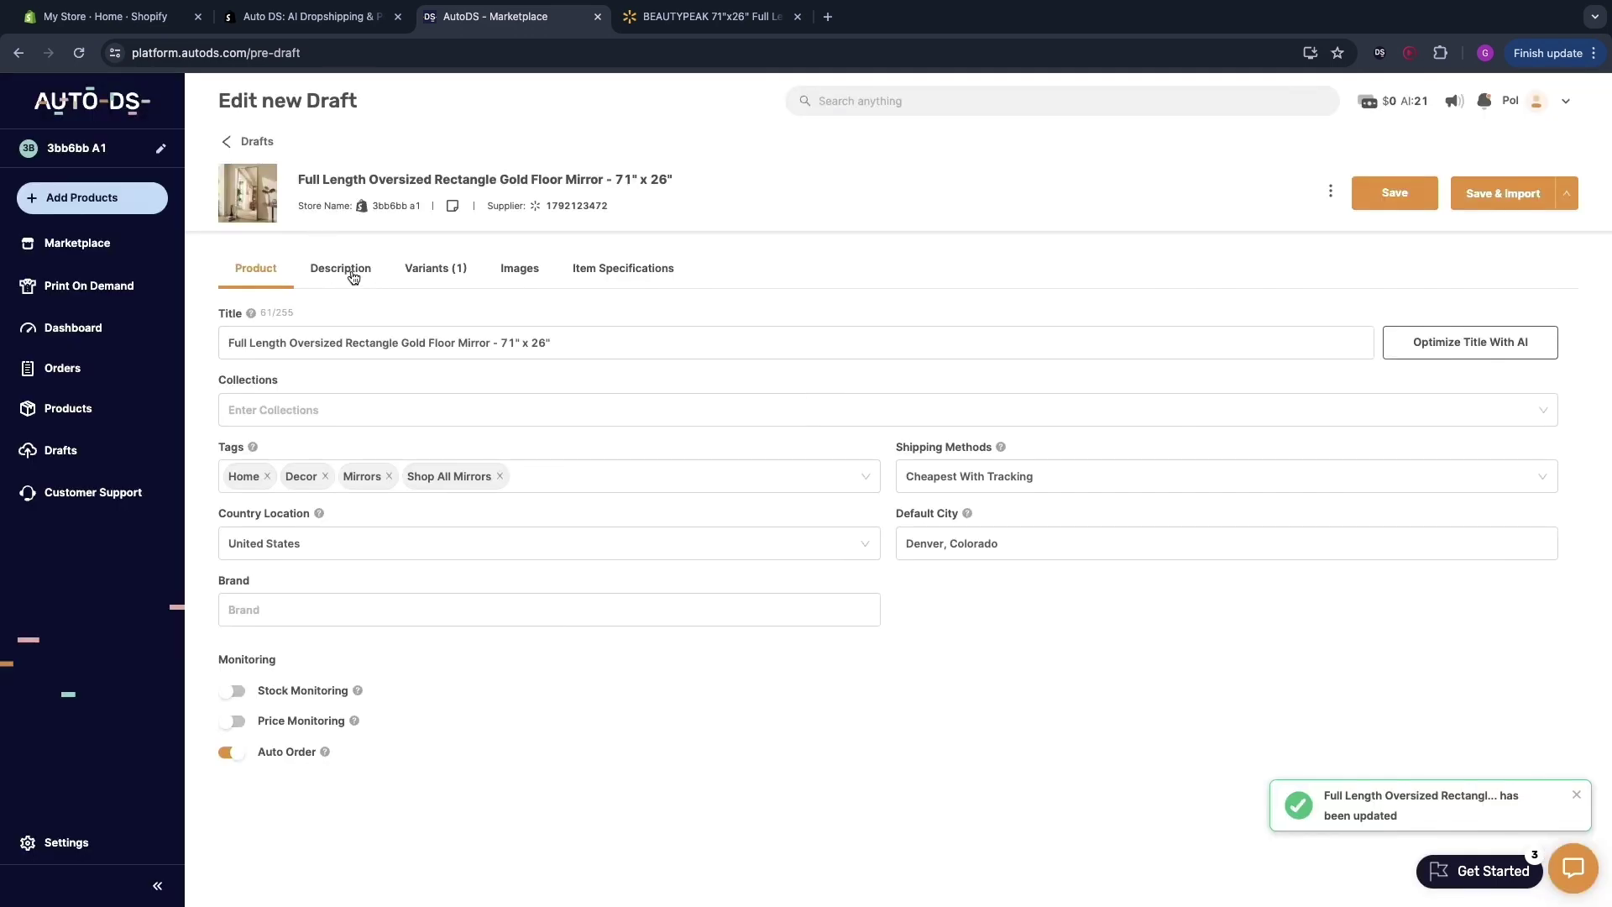
left_click(340, 269)
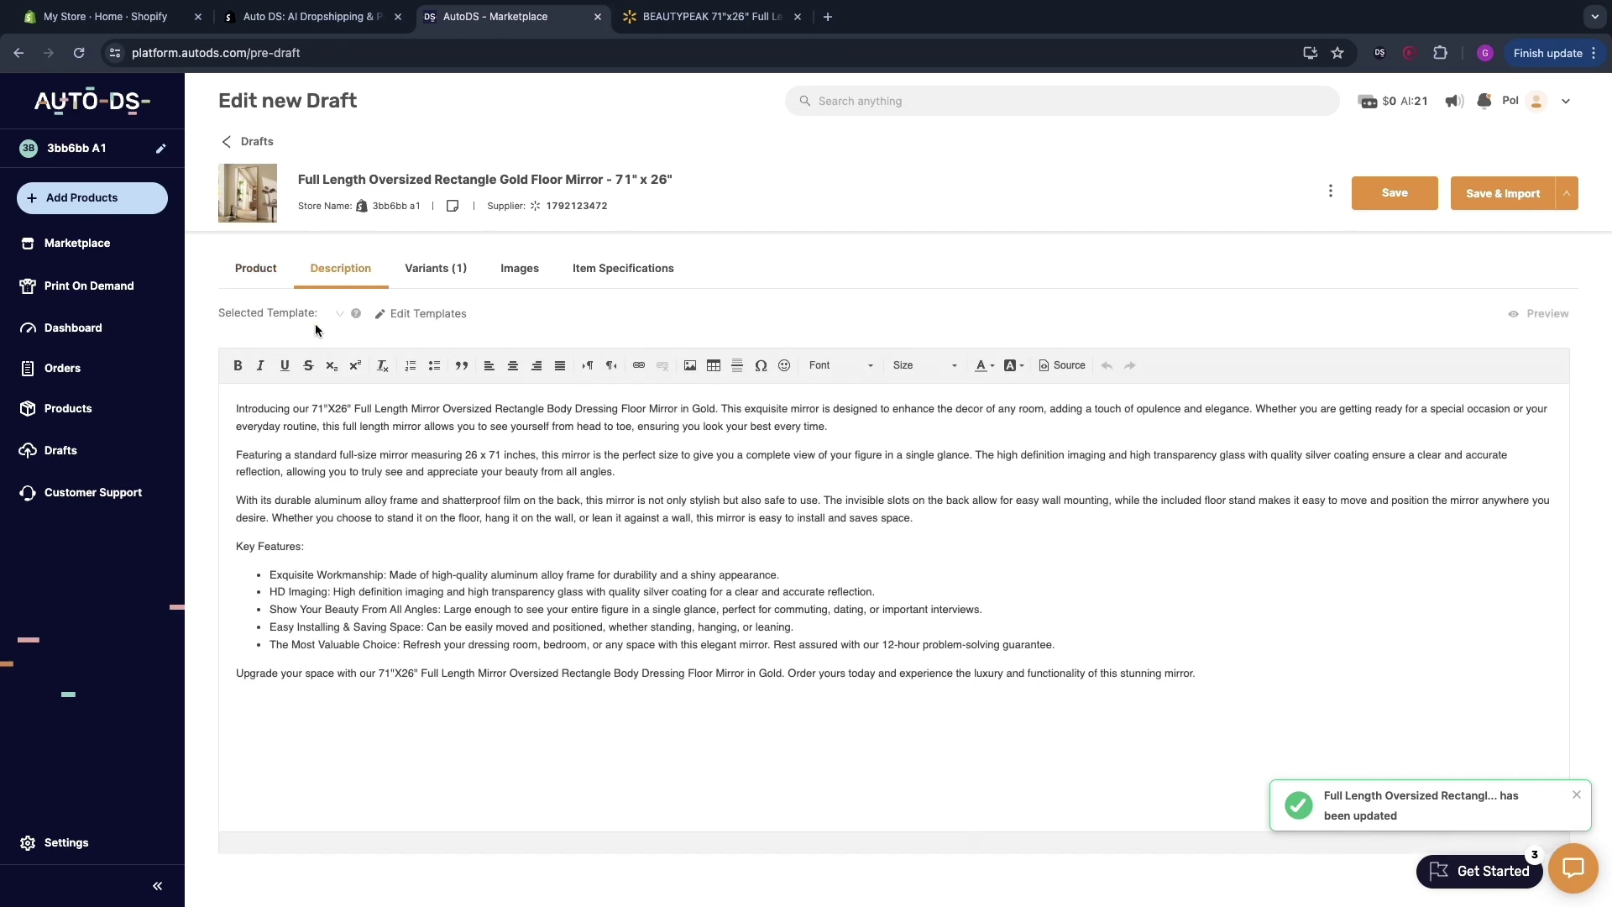
Step: Turn on price monitoring, check the variants, and Save & Import the mirror draft to the store
left_click(220, 270)
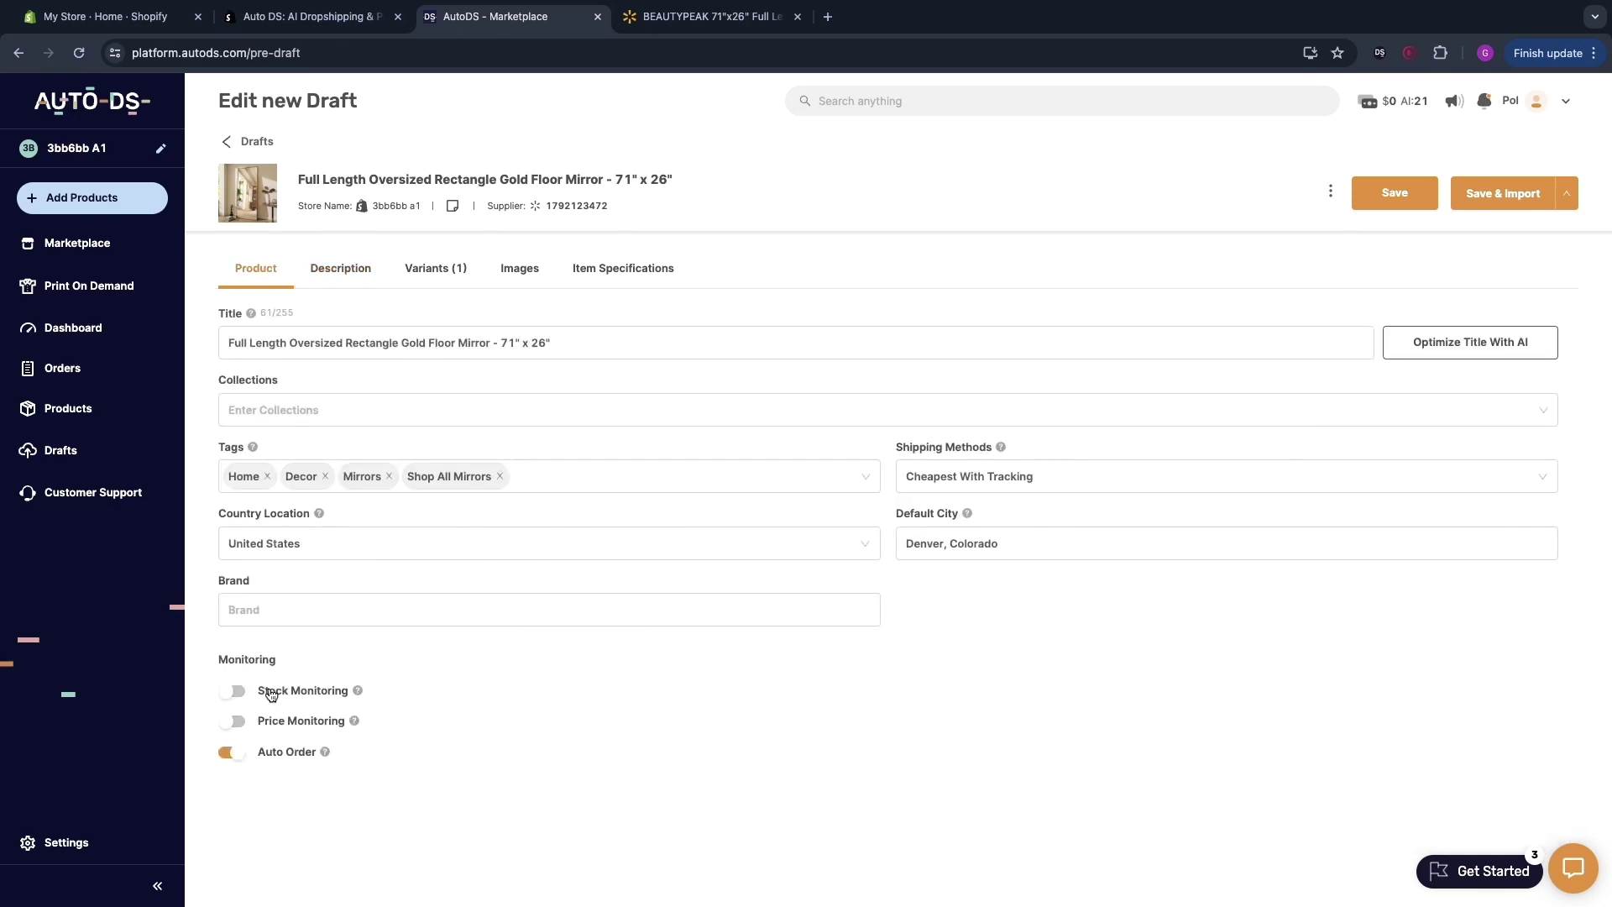
left_click(227, 727)
left_click_drag(349, 691, 263, 688)
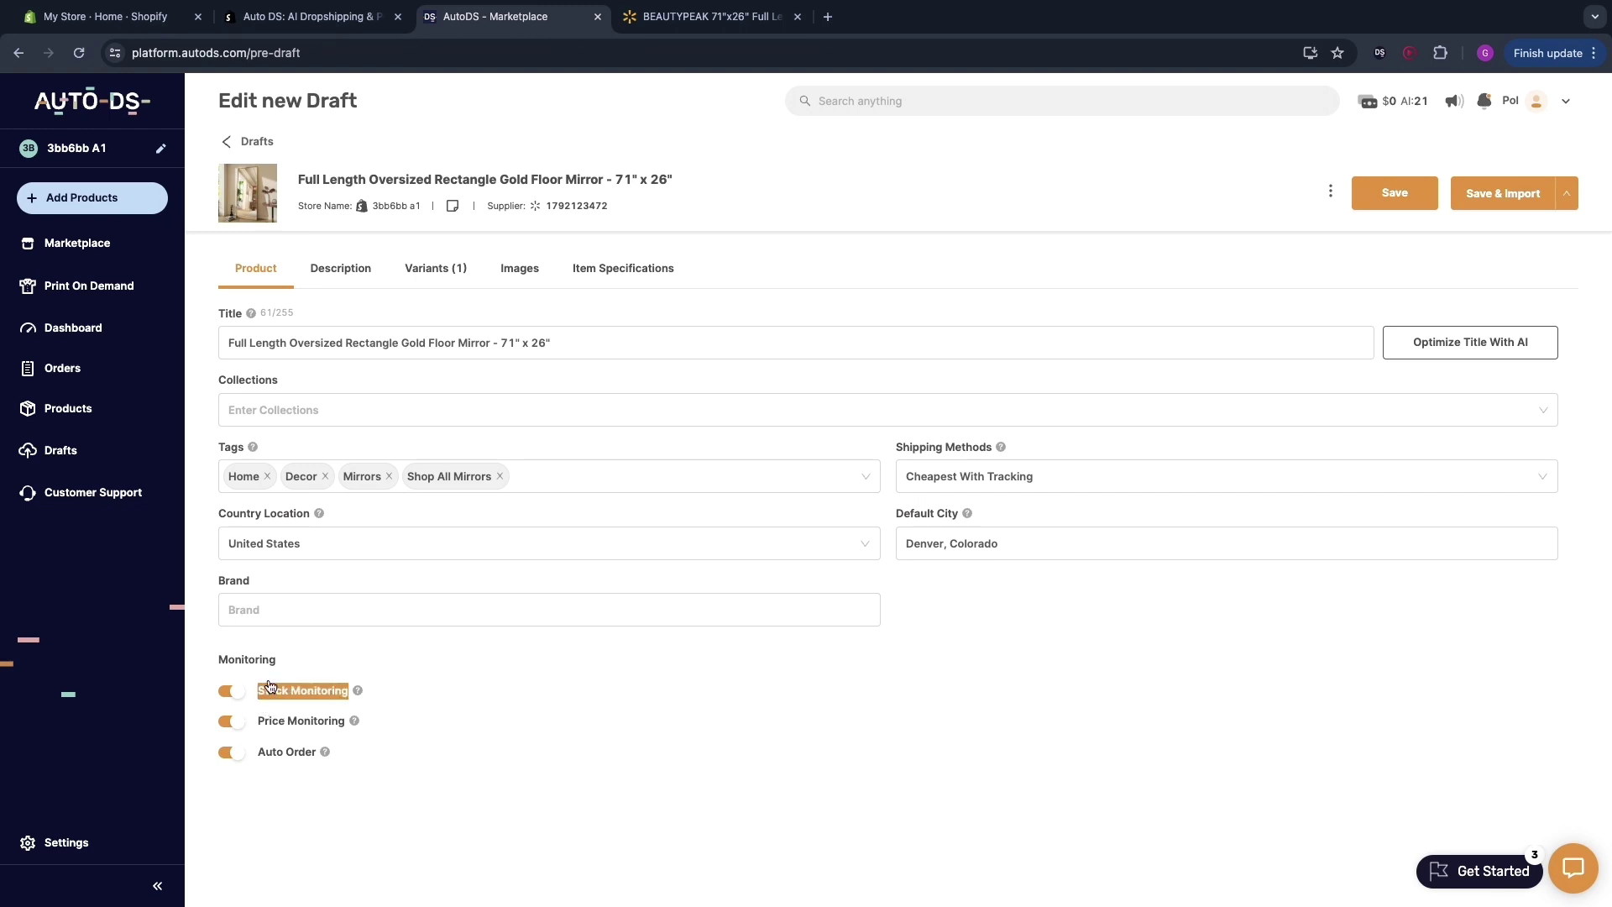
left_click(263, 689)
left_click(442, 269)
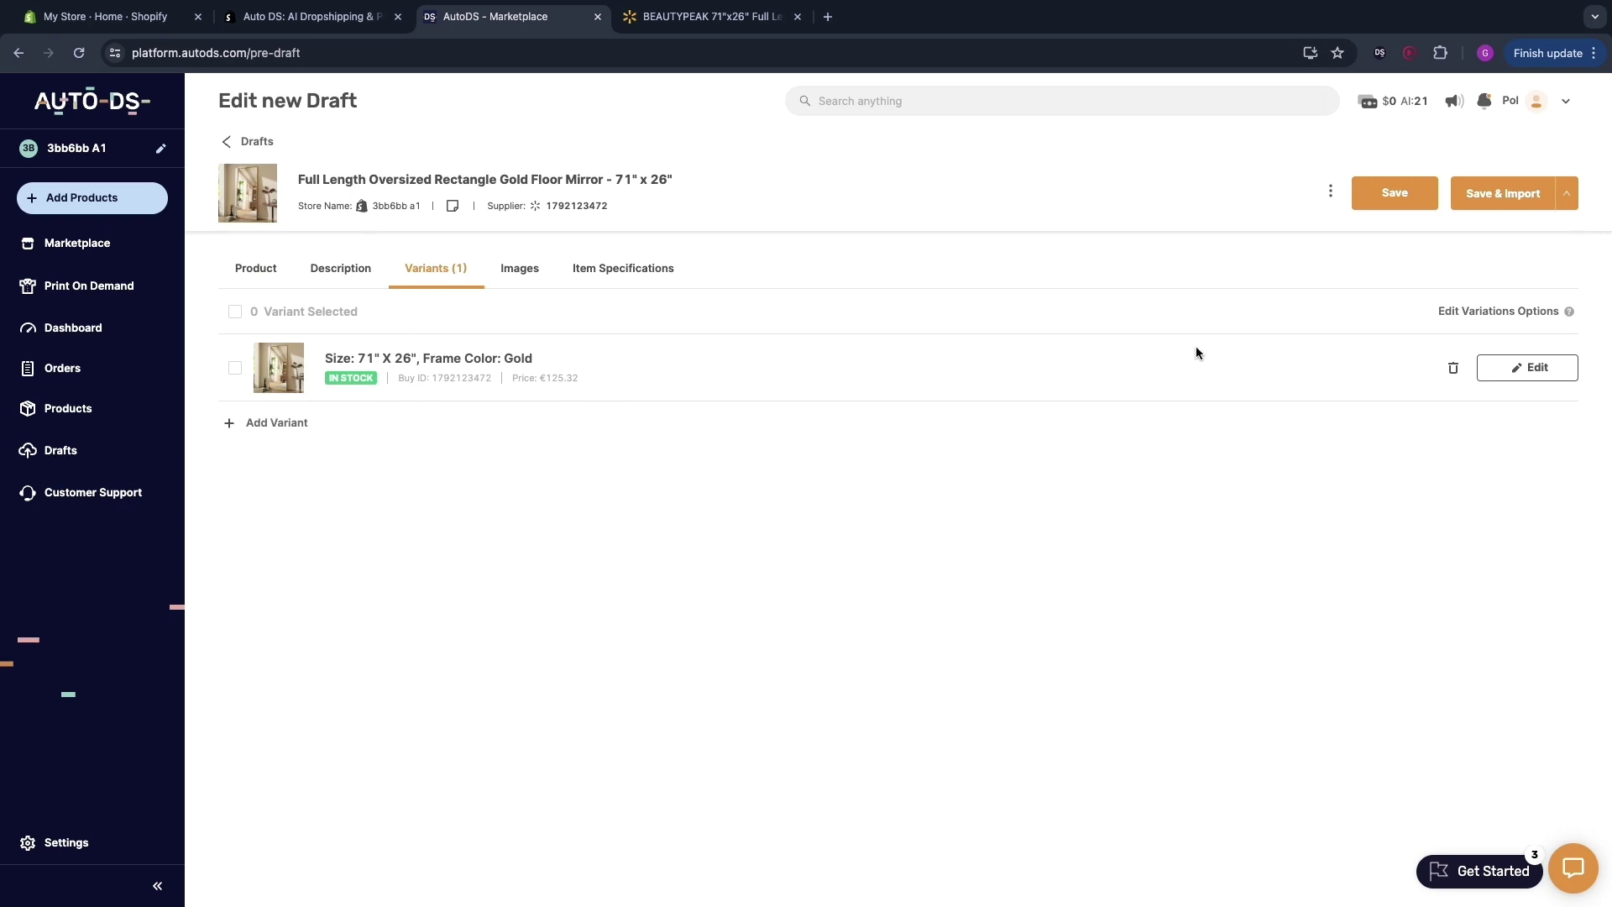
left_click(1489, 195)
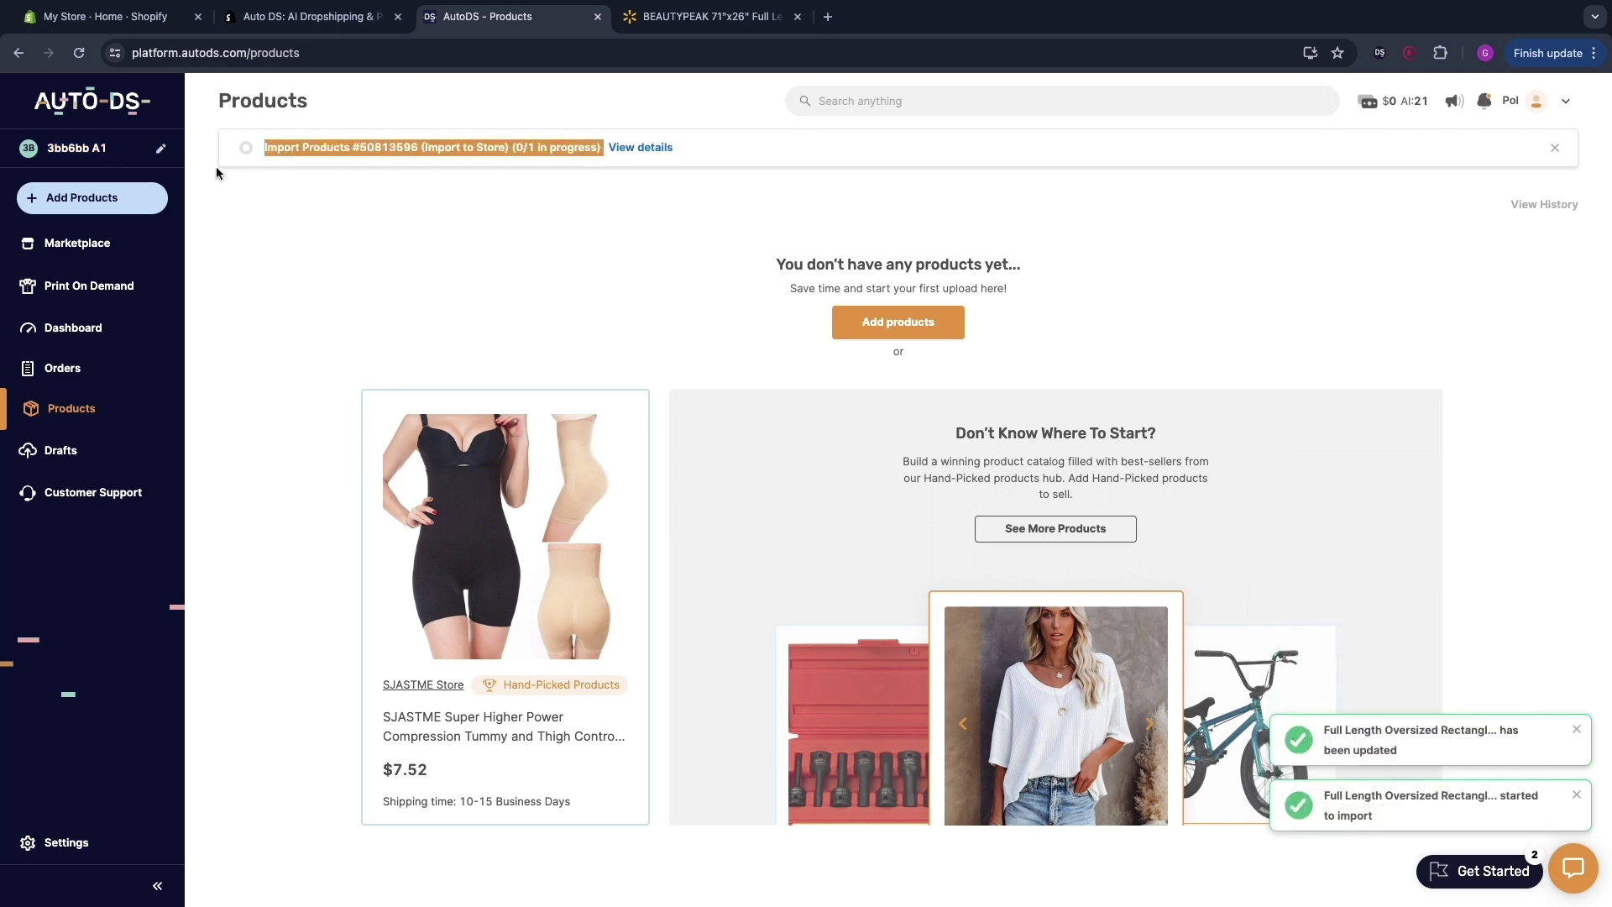
left_click(110, 16)
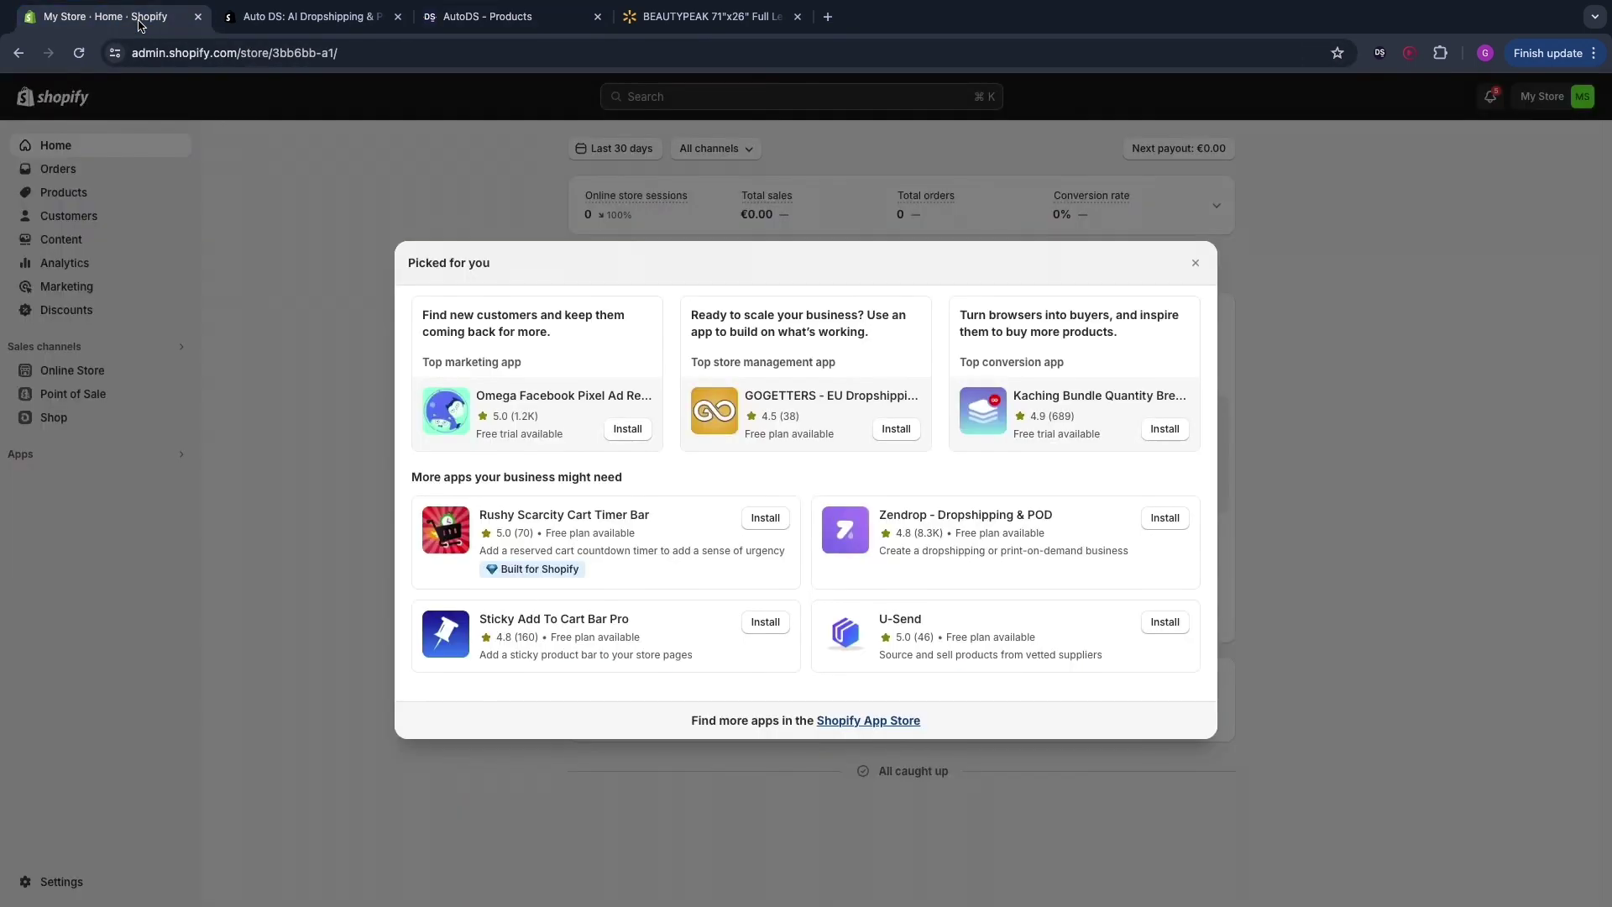
left_click(1197, 265)
left_click(115, 193)
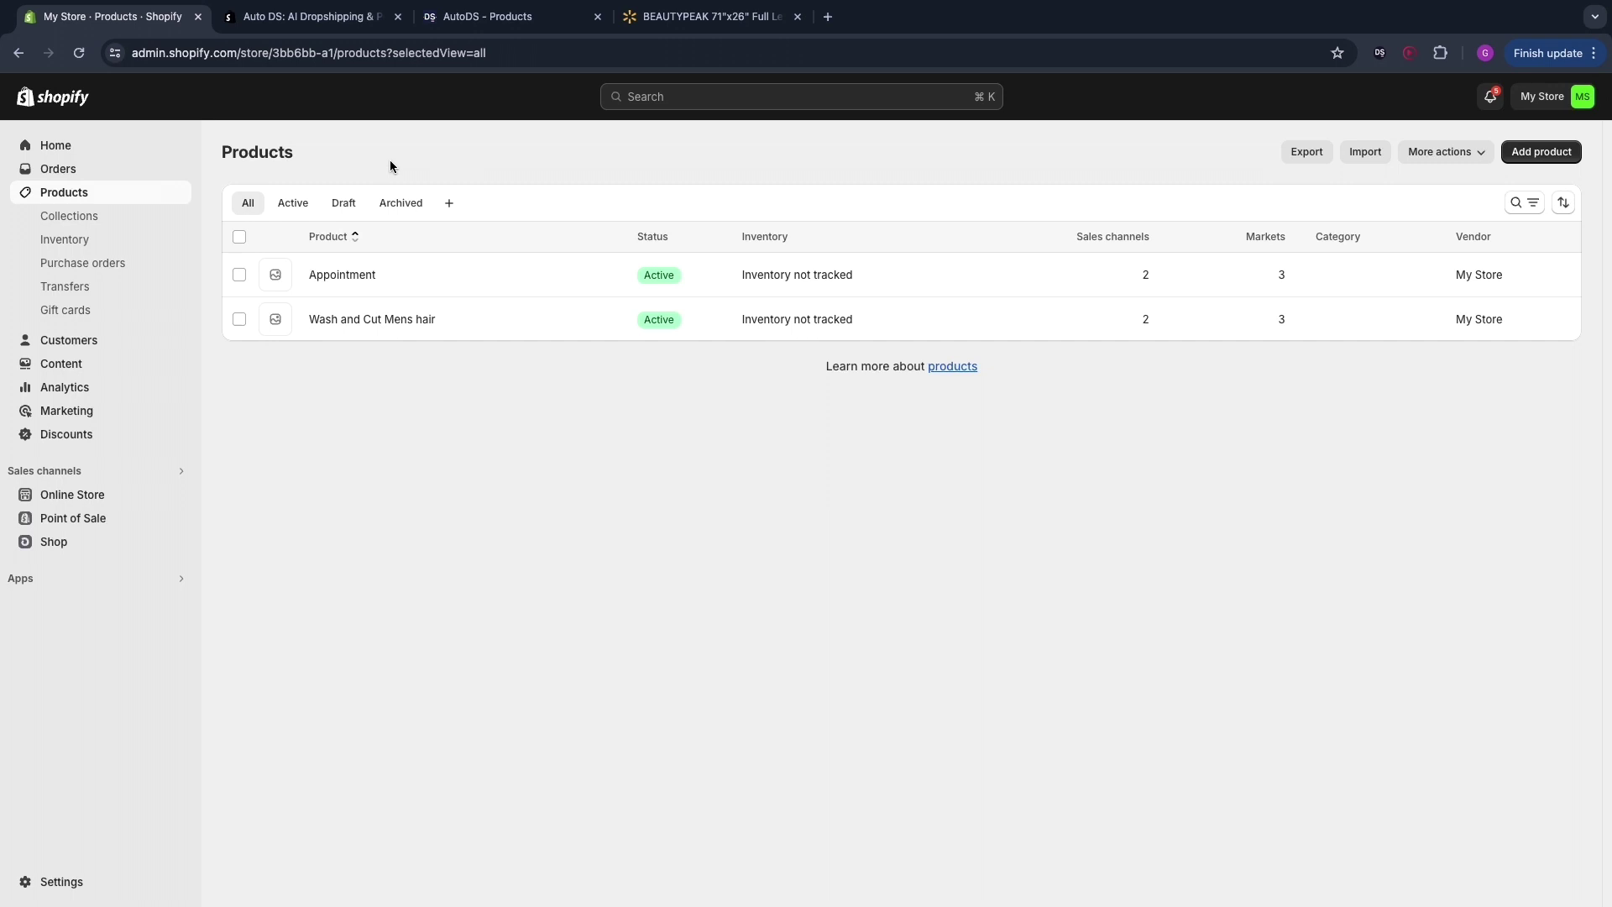
left_click(62, 169)
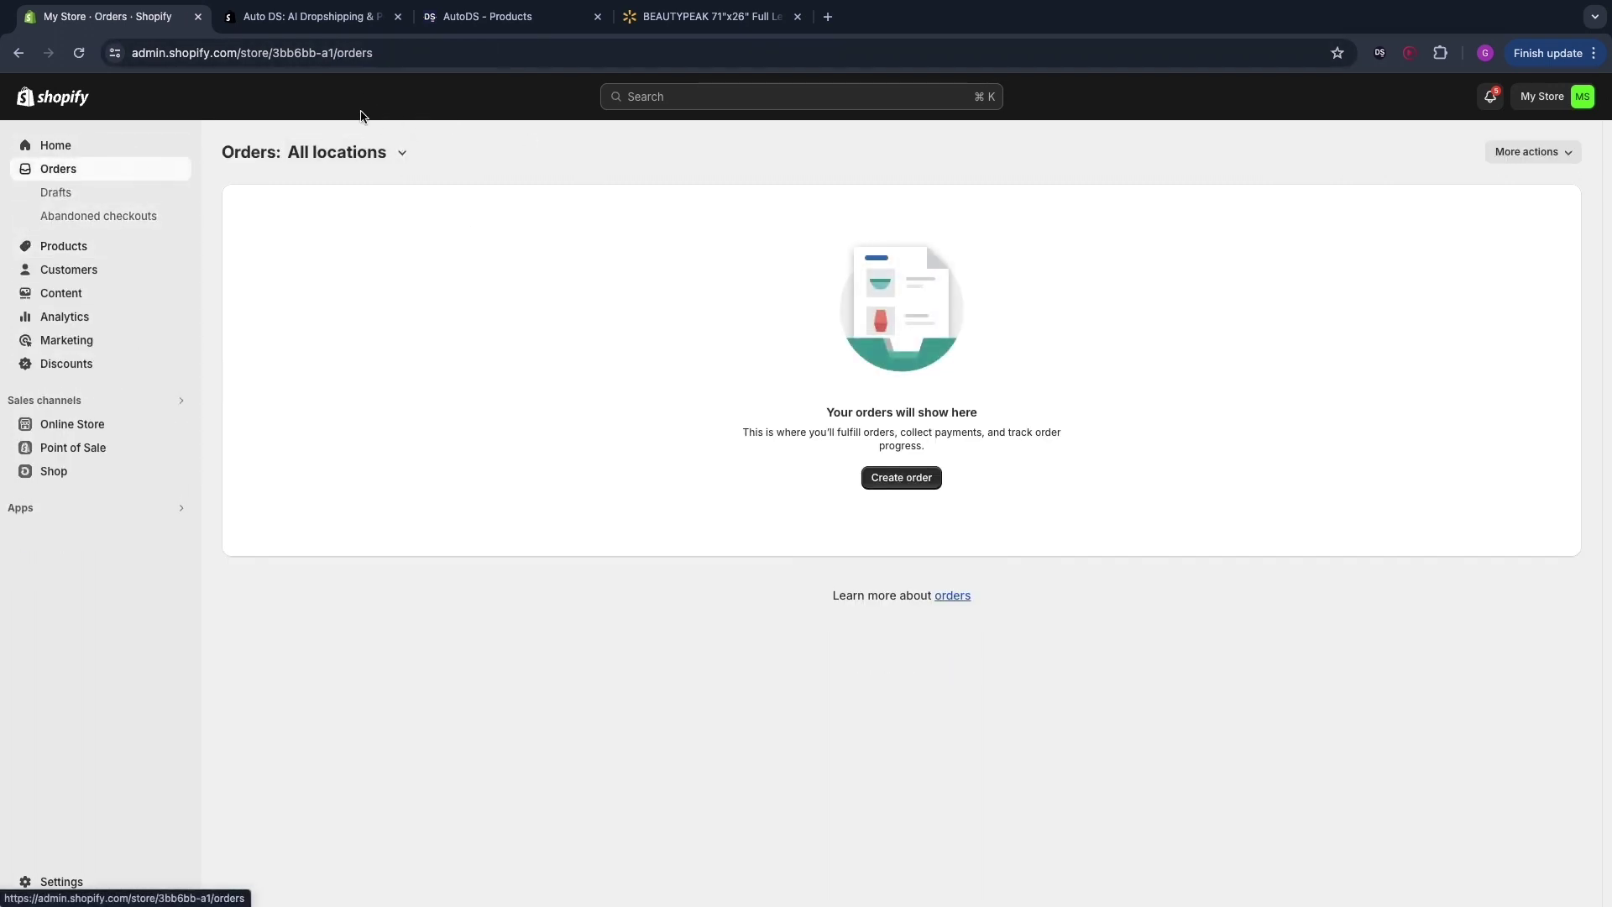
left_click(460, 21)
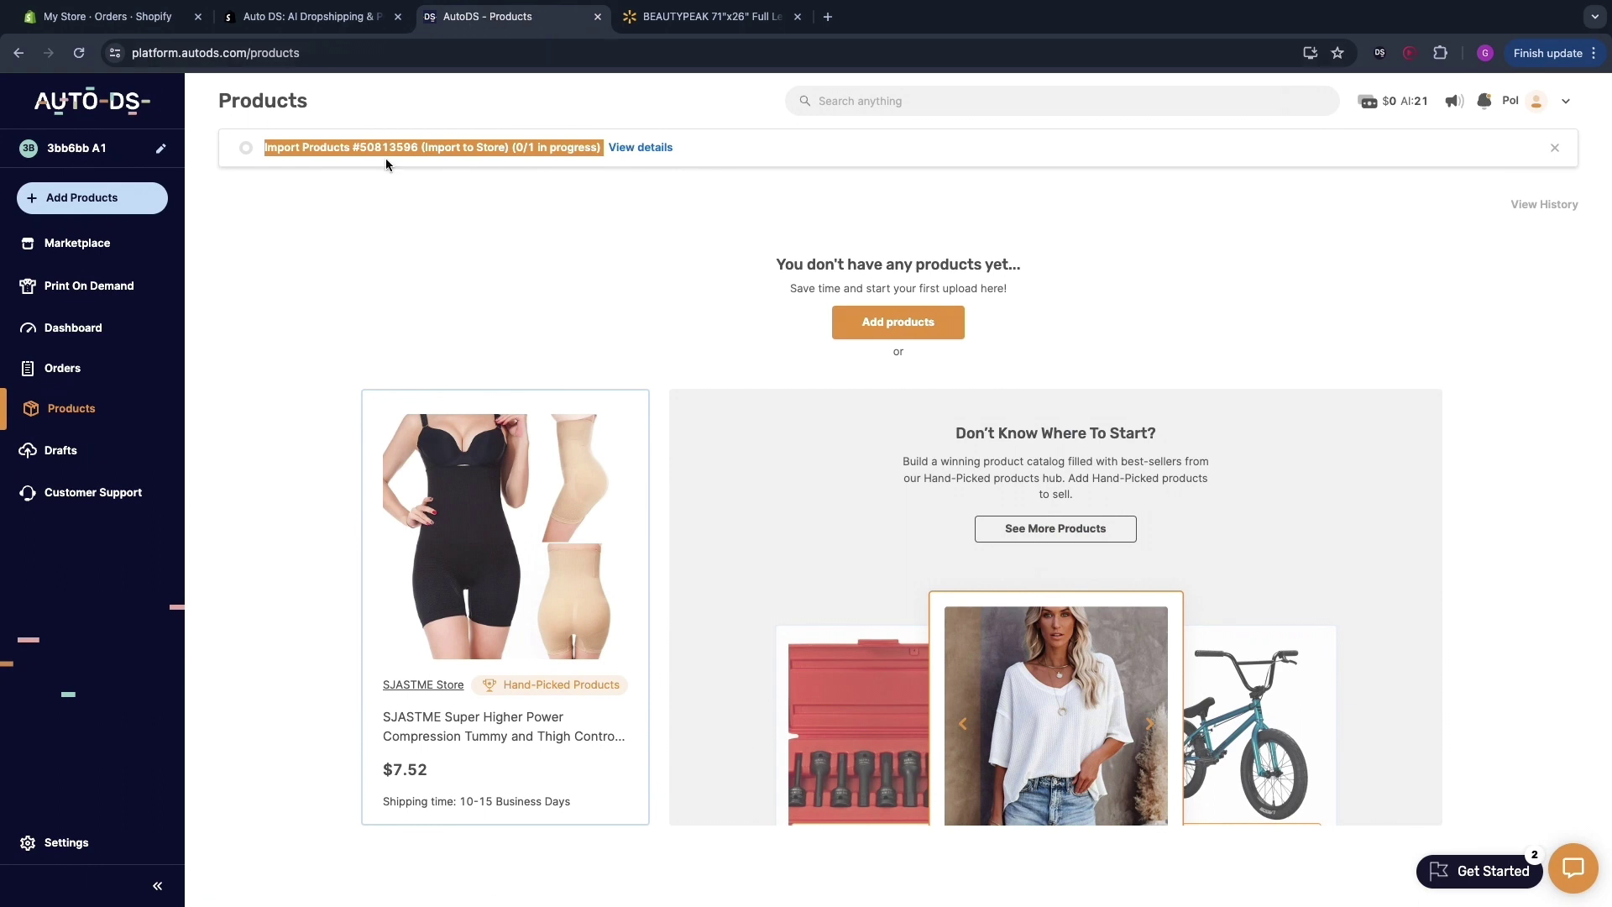
Step: Go to the AutoDS Orders page and check the 5 auto-order credits and credit packages
left_click(114, 369)
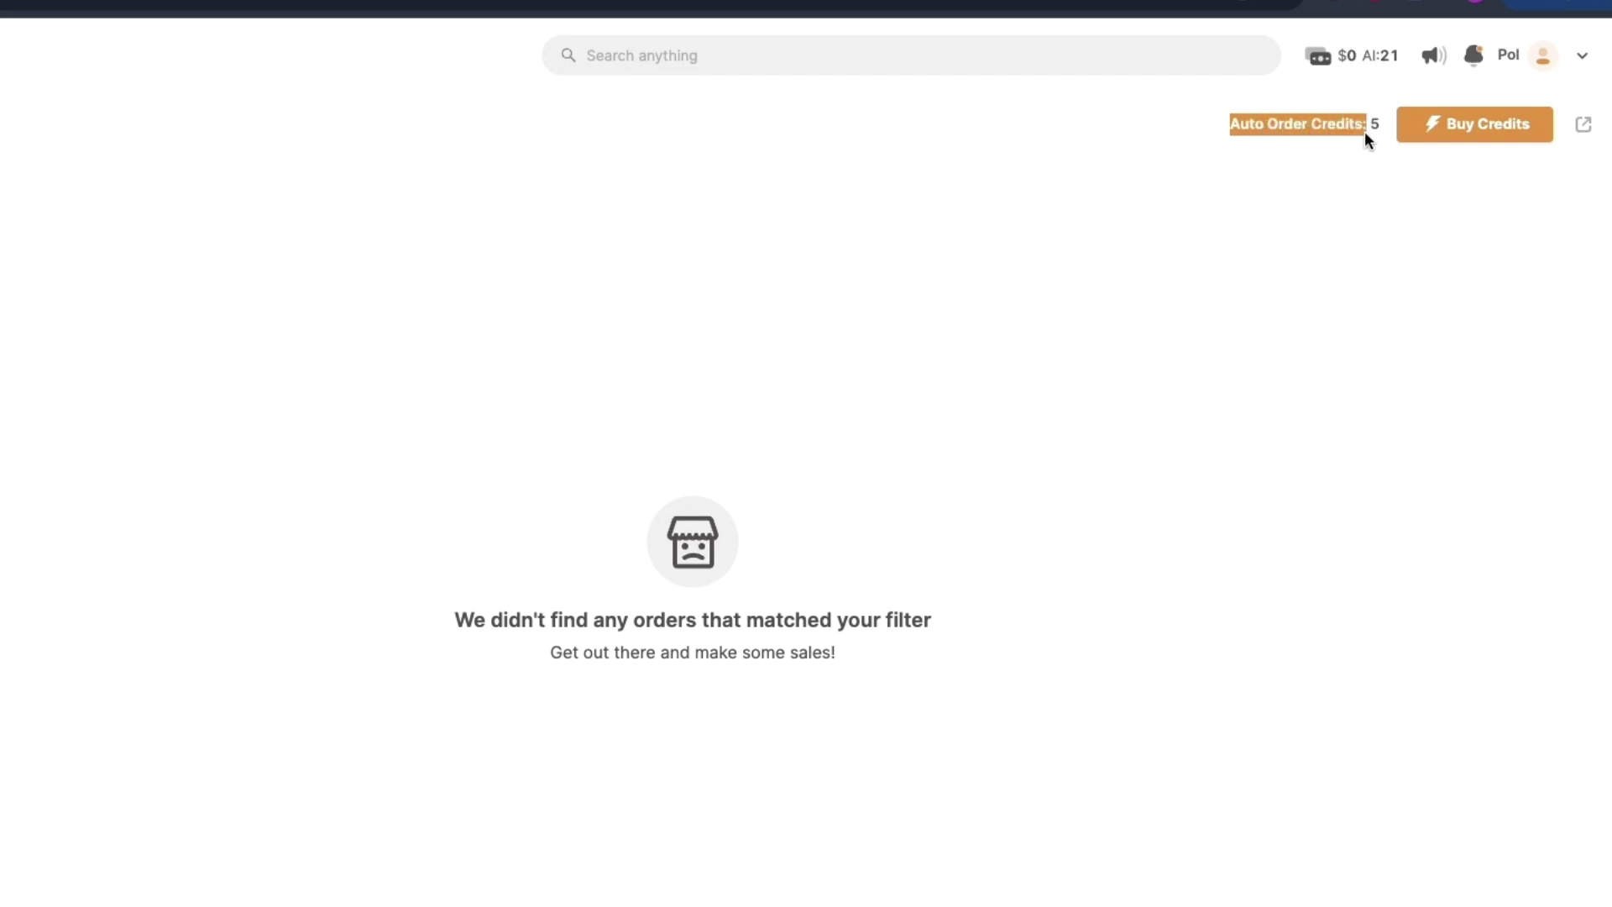
left_click(1184, 243)
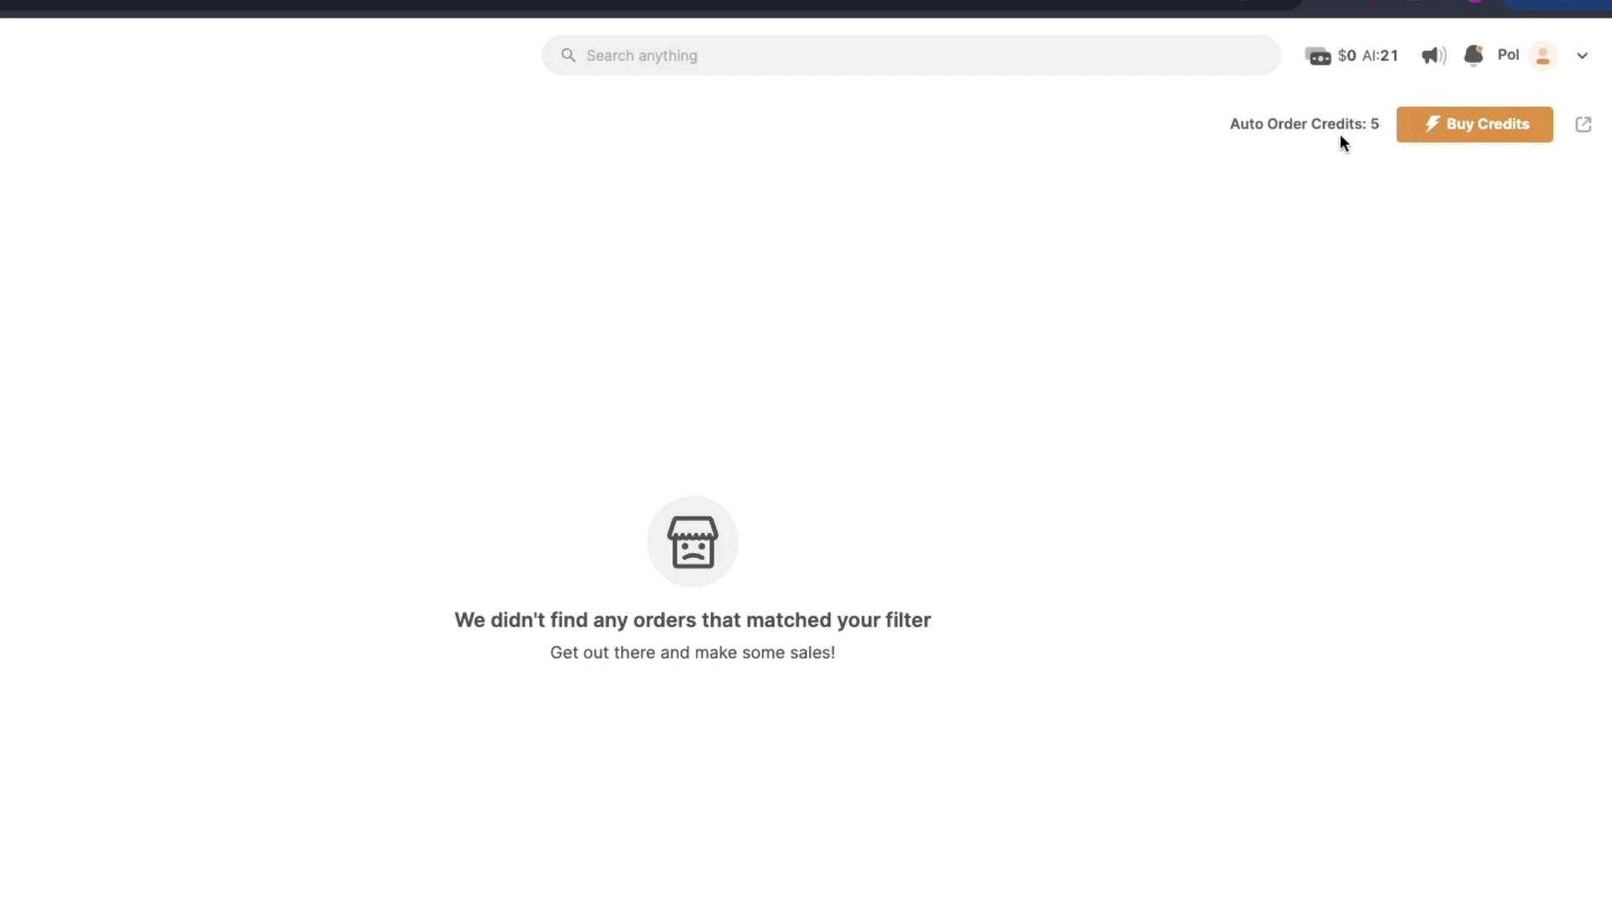
left_click(1468, 123)
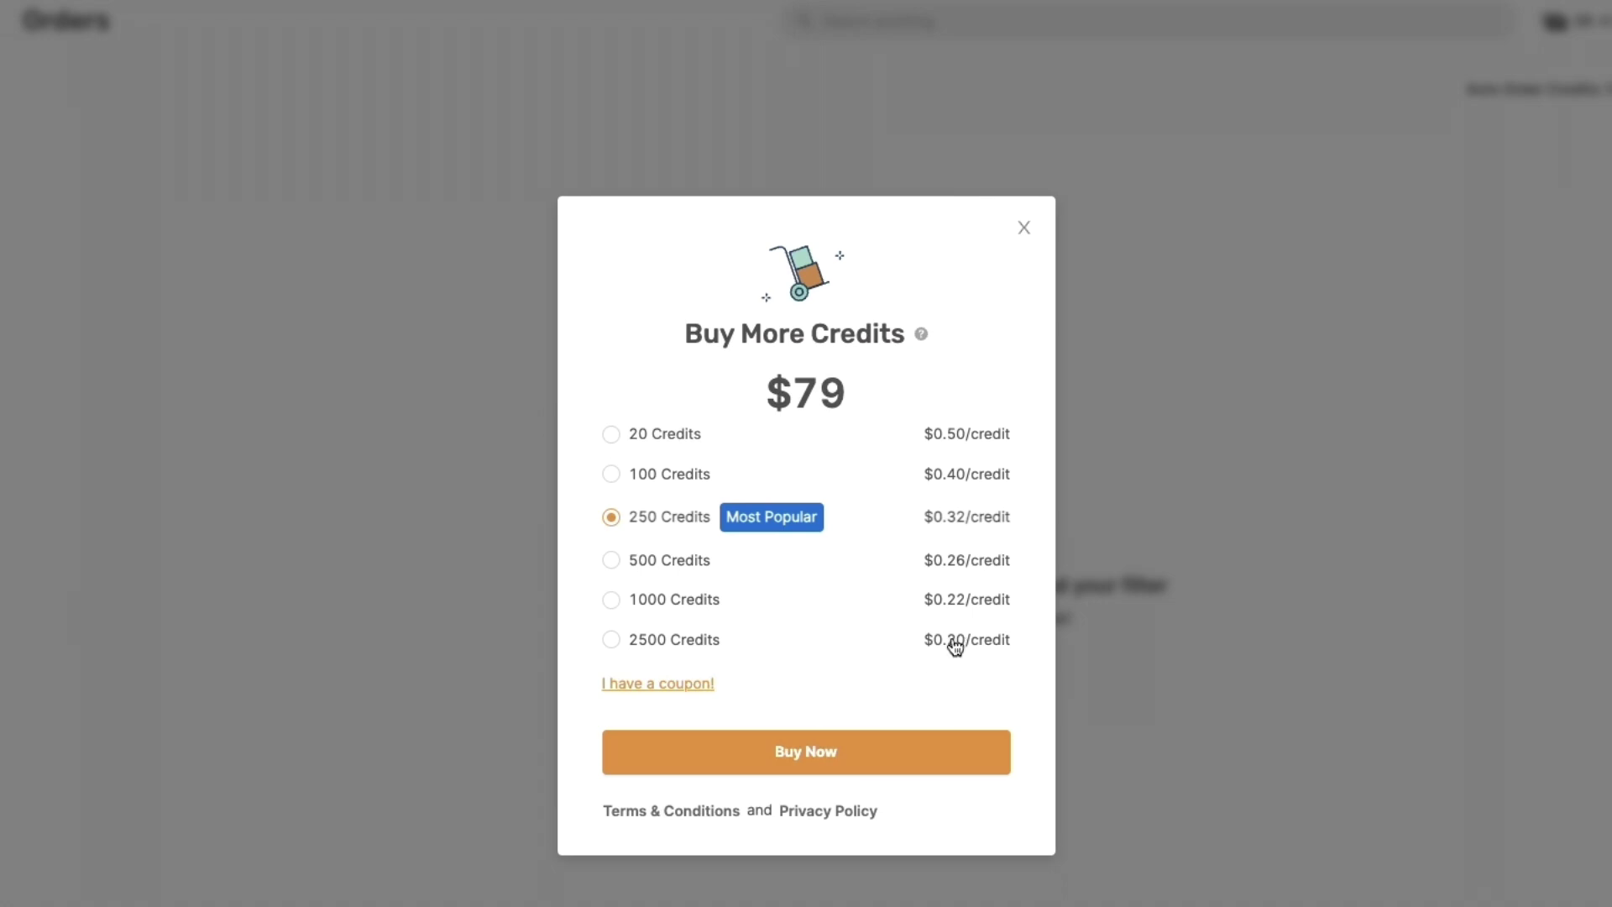
left_click(1023, 227)
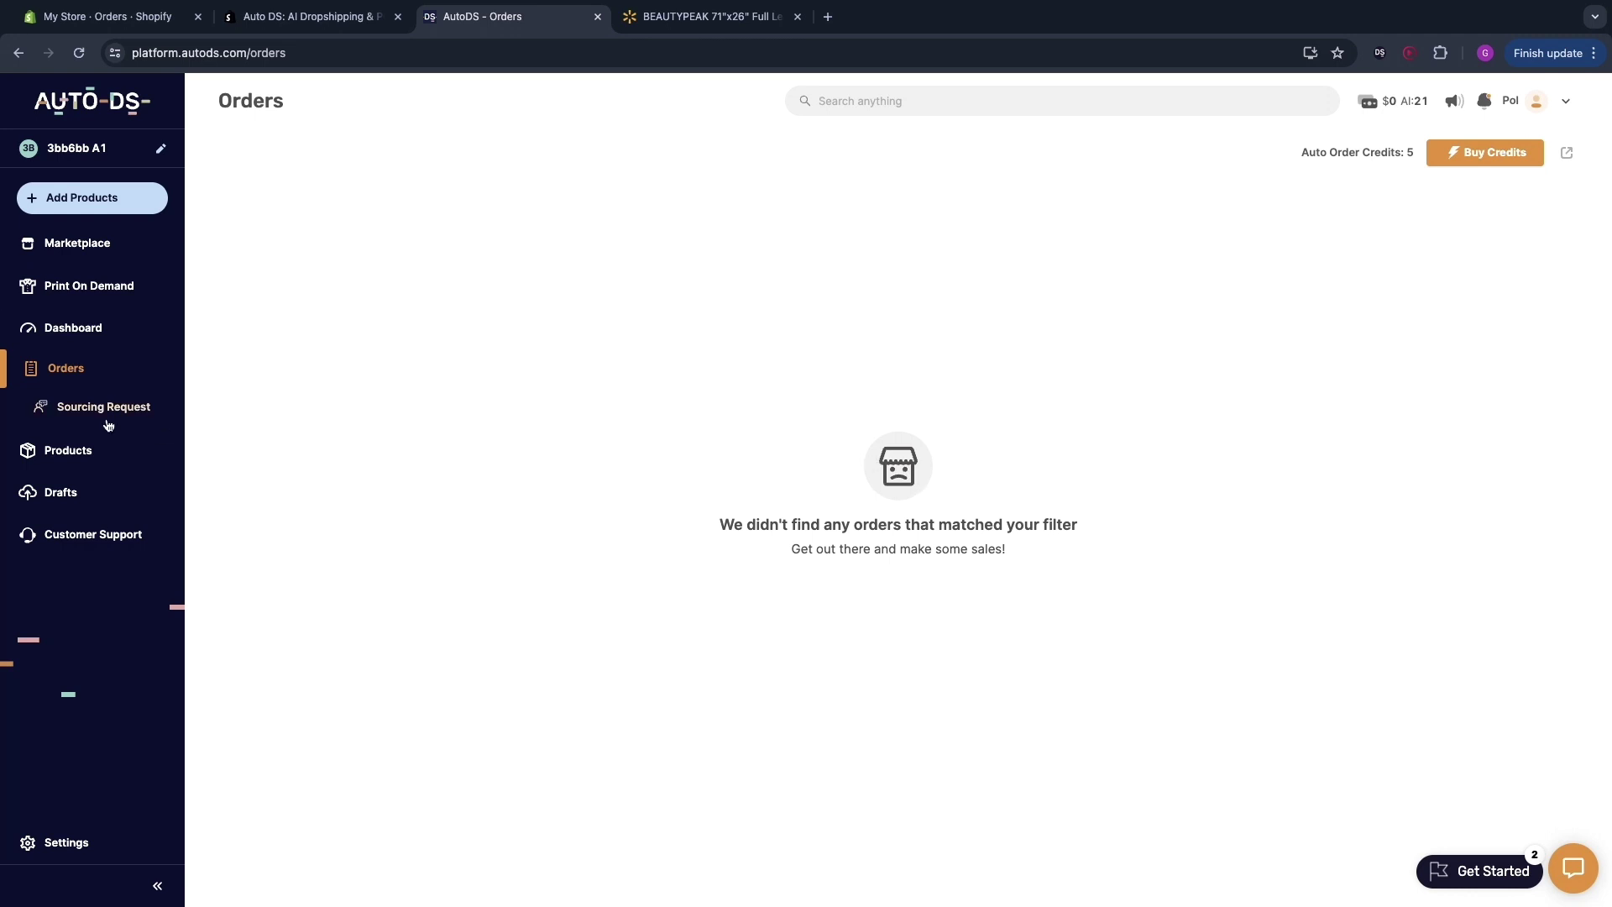
Step: Review the Customizable Branding section on the AutoDS Sourcing Request page
left_click(72, 409)
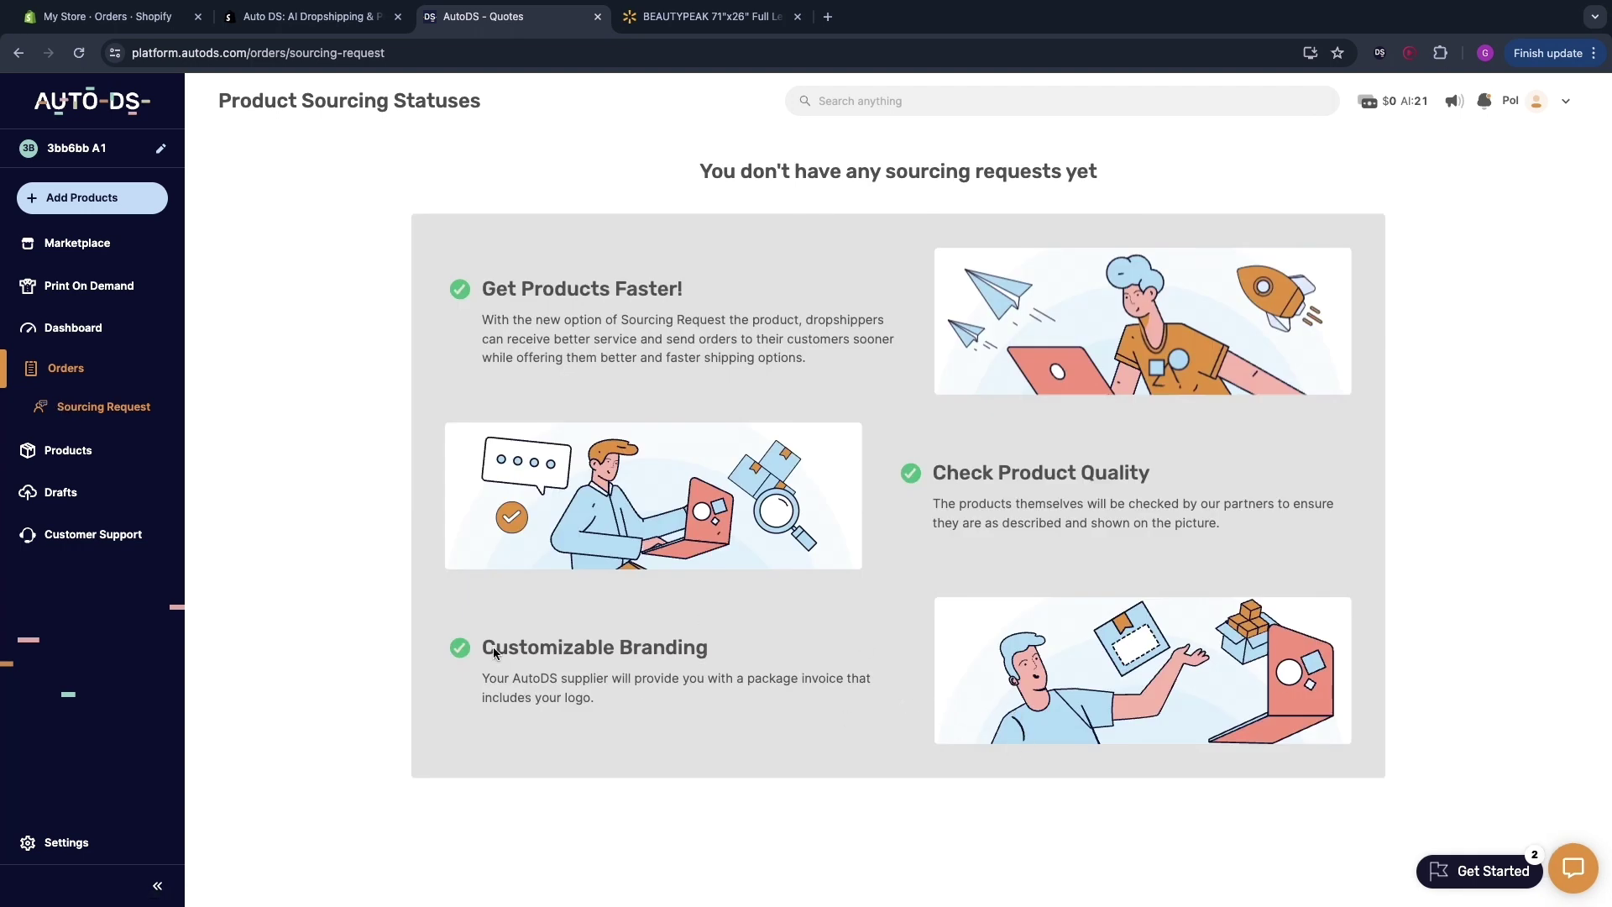
left_click_drag(492, 646, 727, 642)
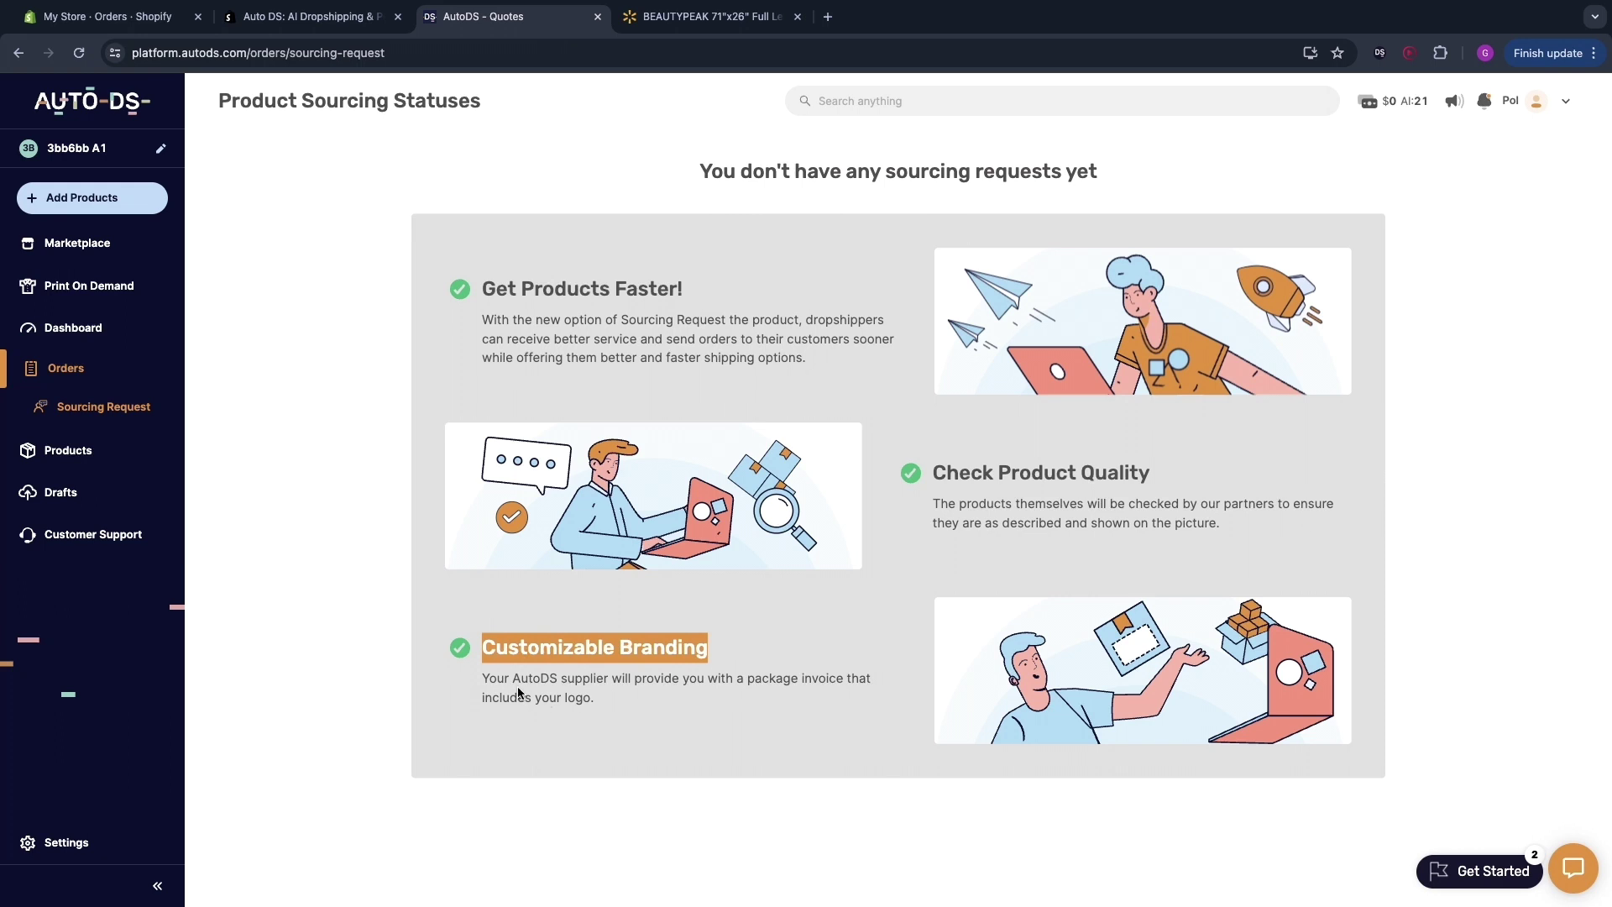
left_click(476, 677)
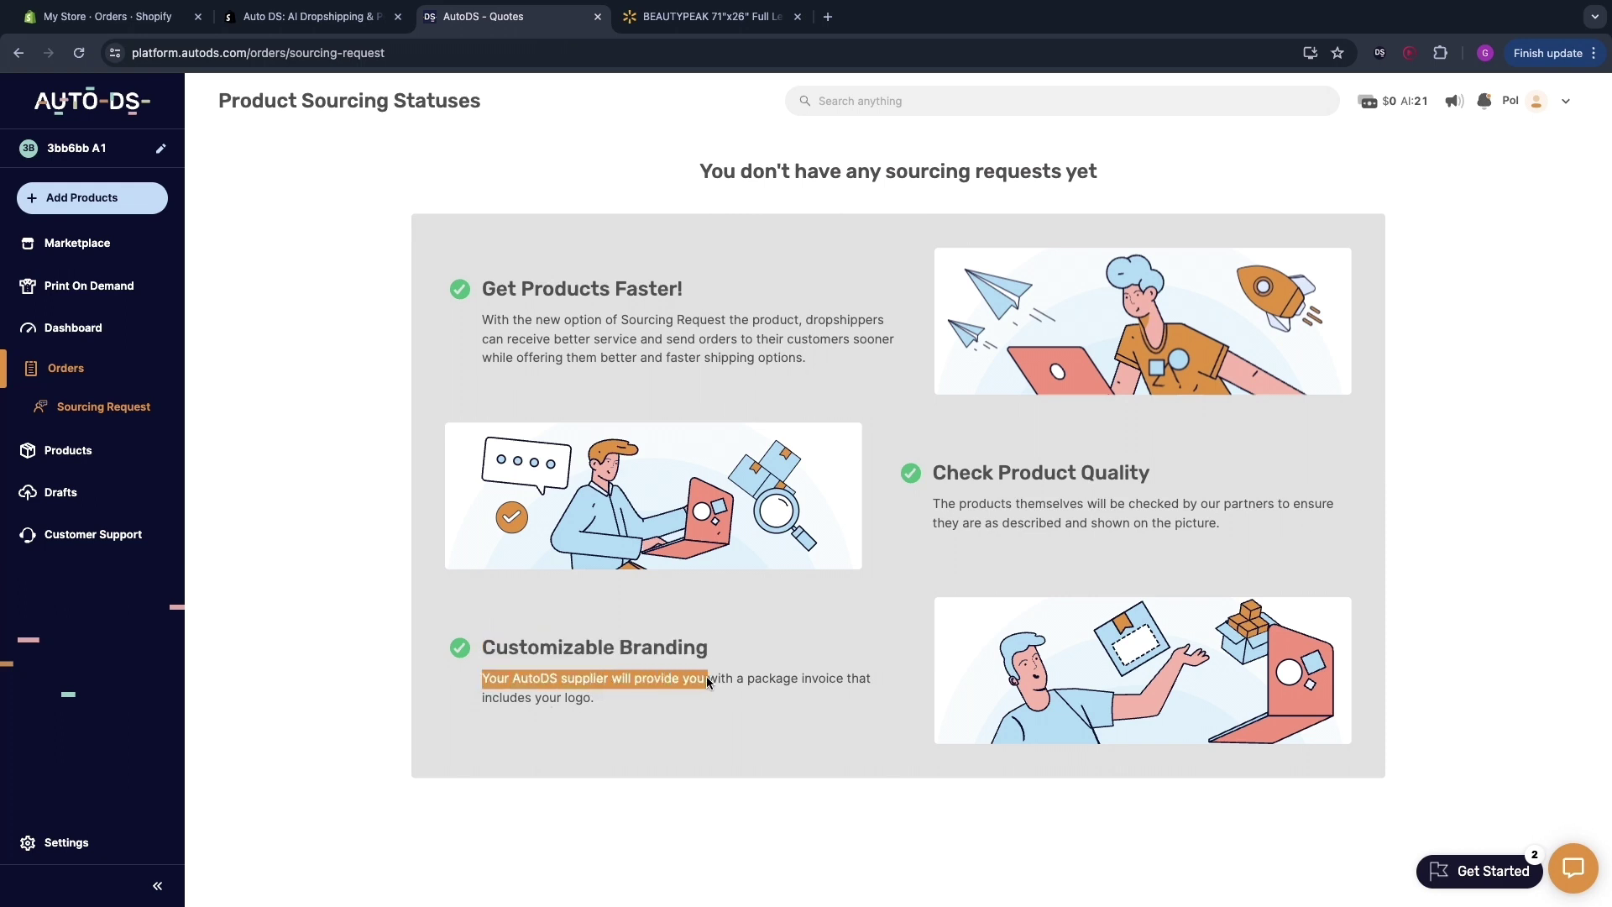
left_click_drag(798, 680, 574, 698)
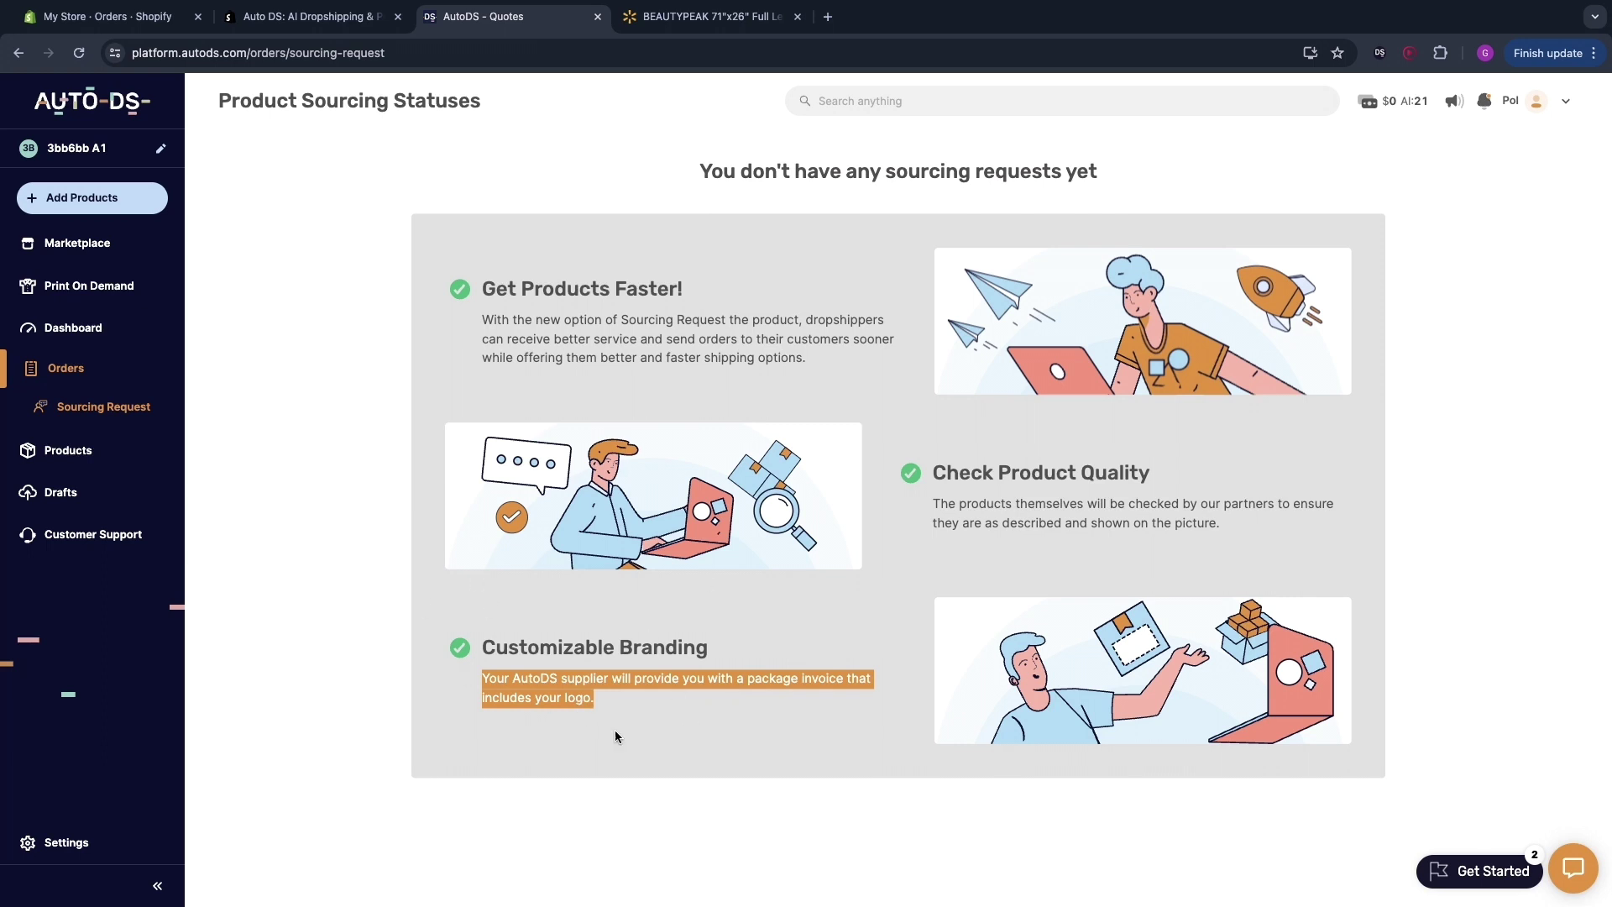
left_click(431, 670)
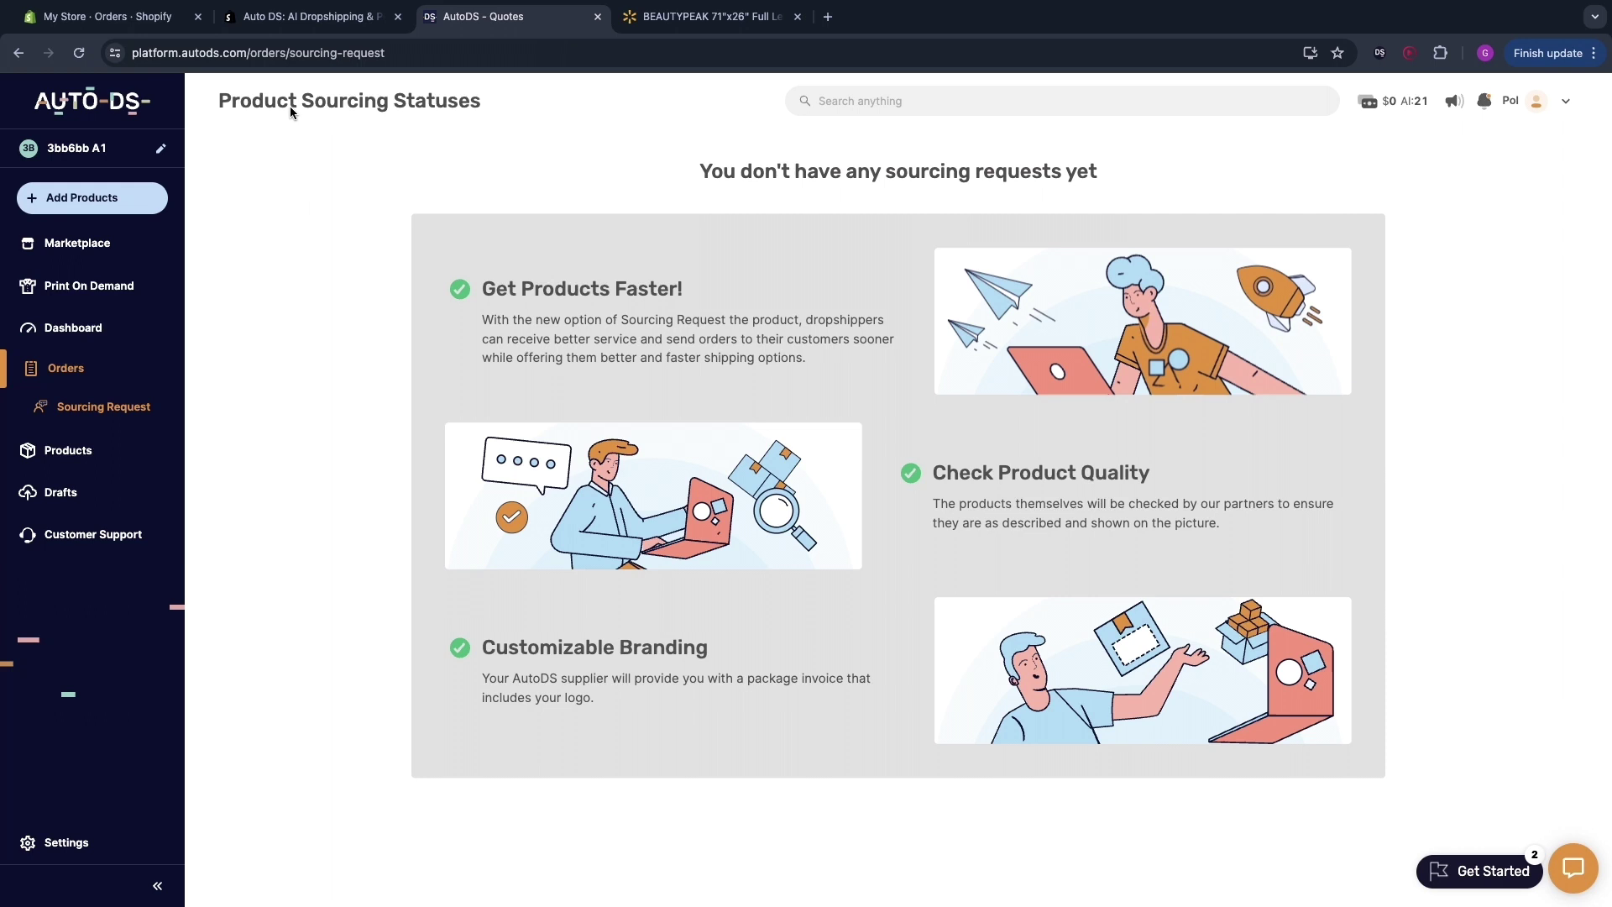
left_click_drag(223, 106, 410, 105)
Step: Pass through the AutoDS dashboard and open the mirror's live store page from Shopify products
left_click(72, 327)
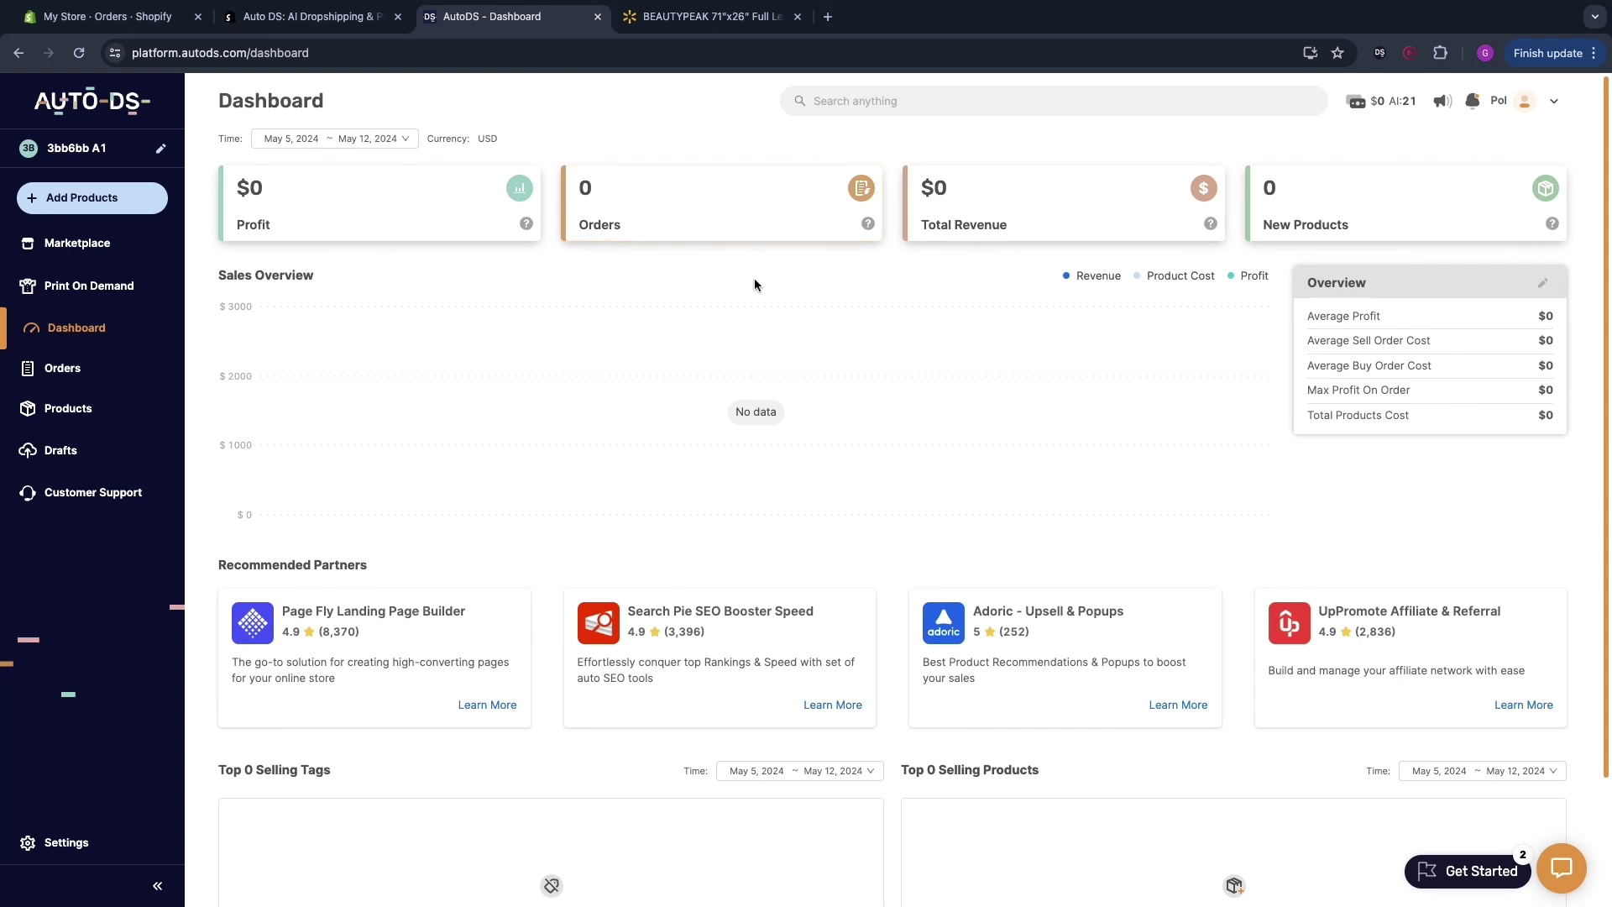
left_click(105, 16)
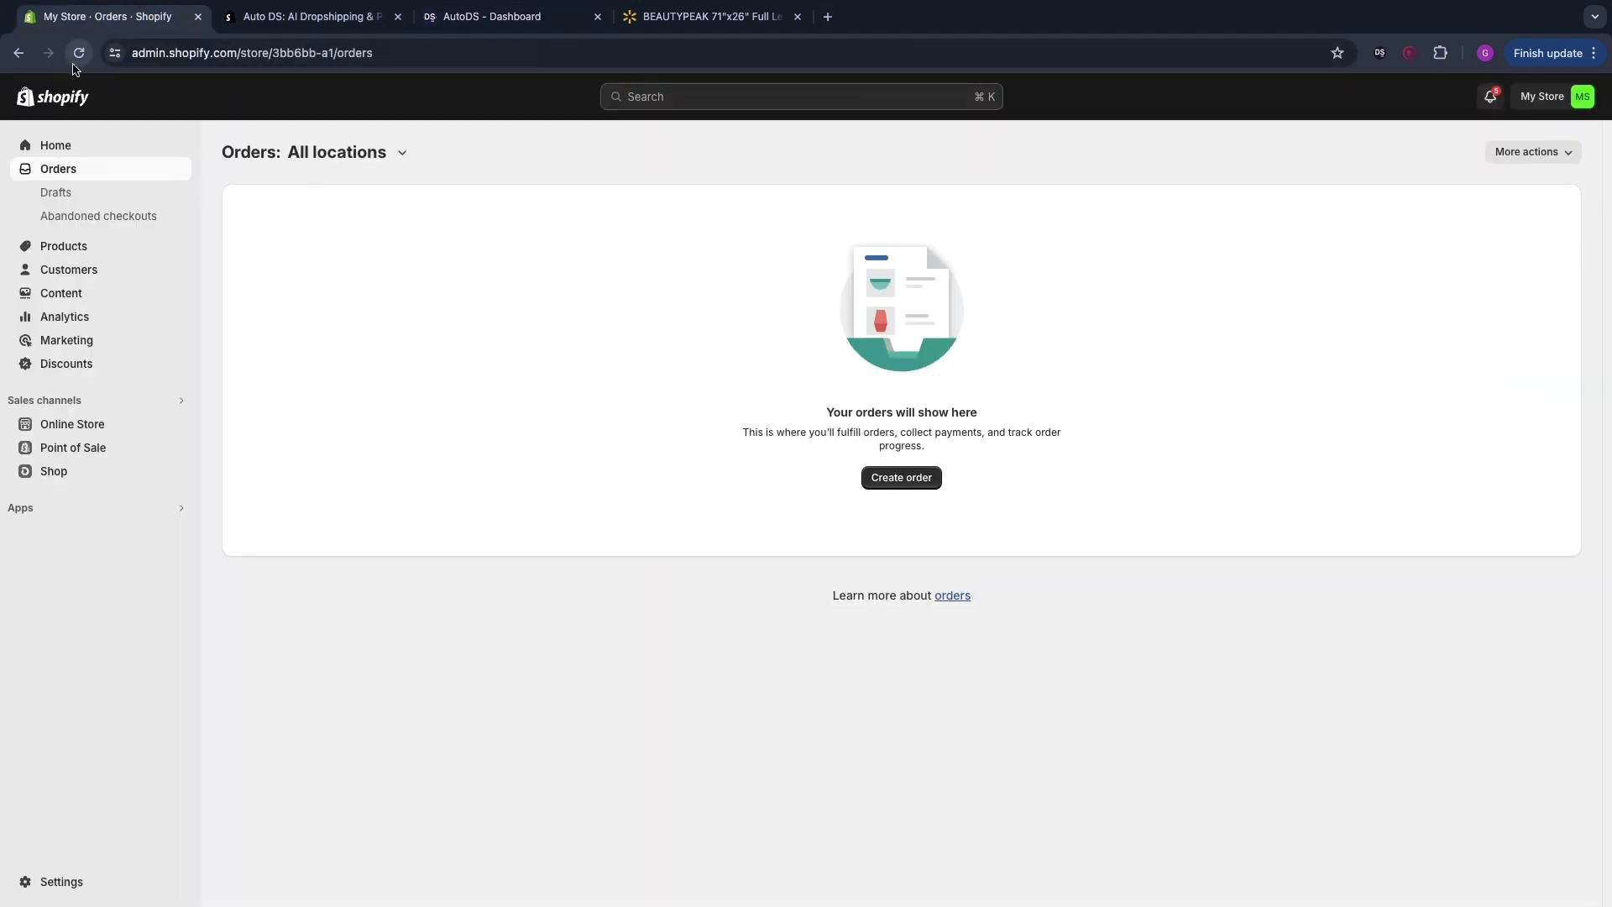
left_click(70, 243)
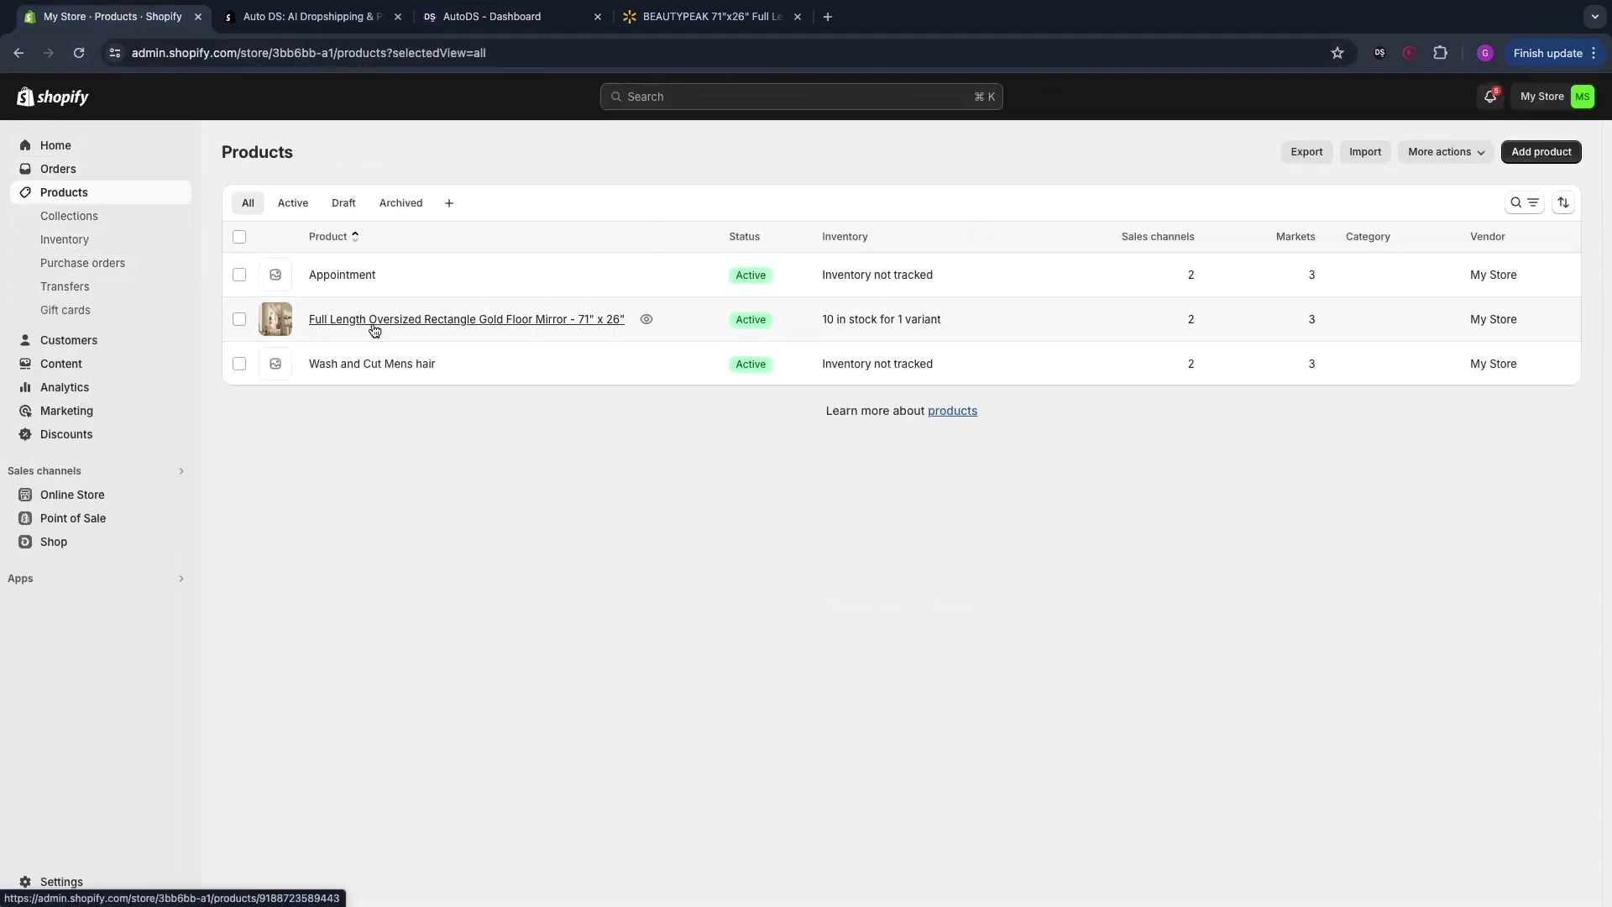
left_click(646, 319)
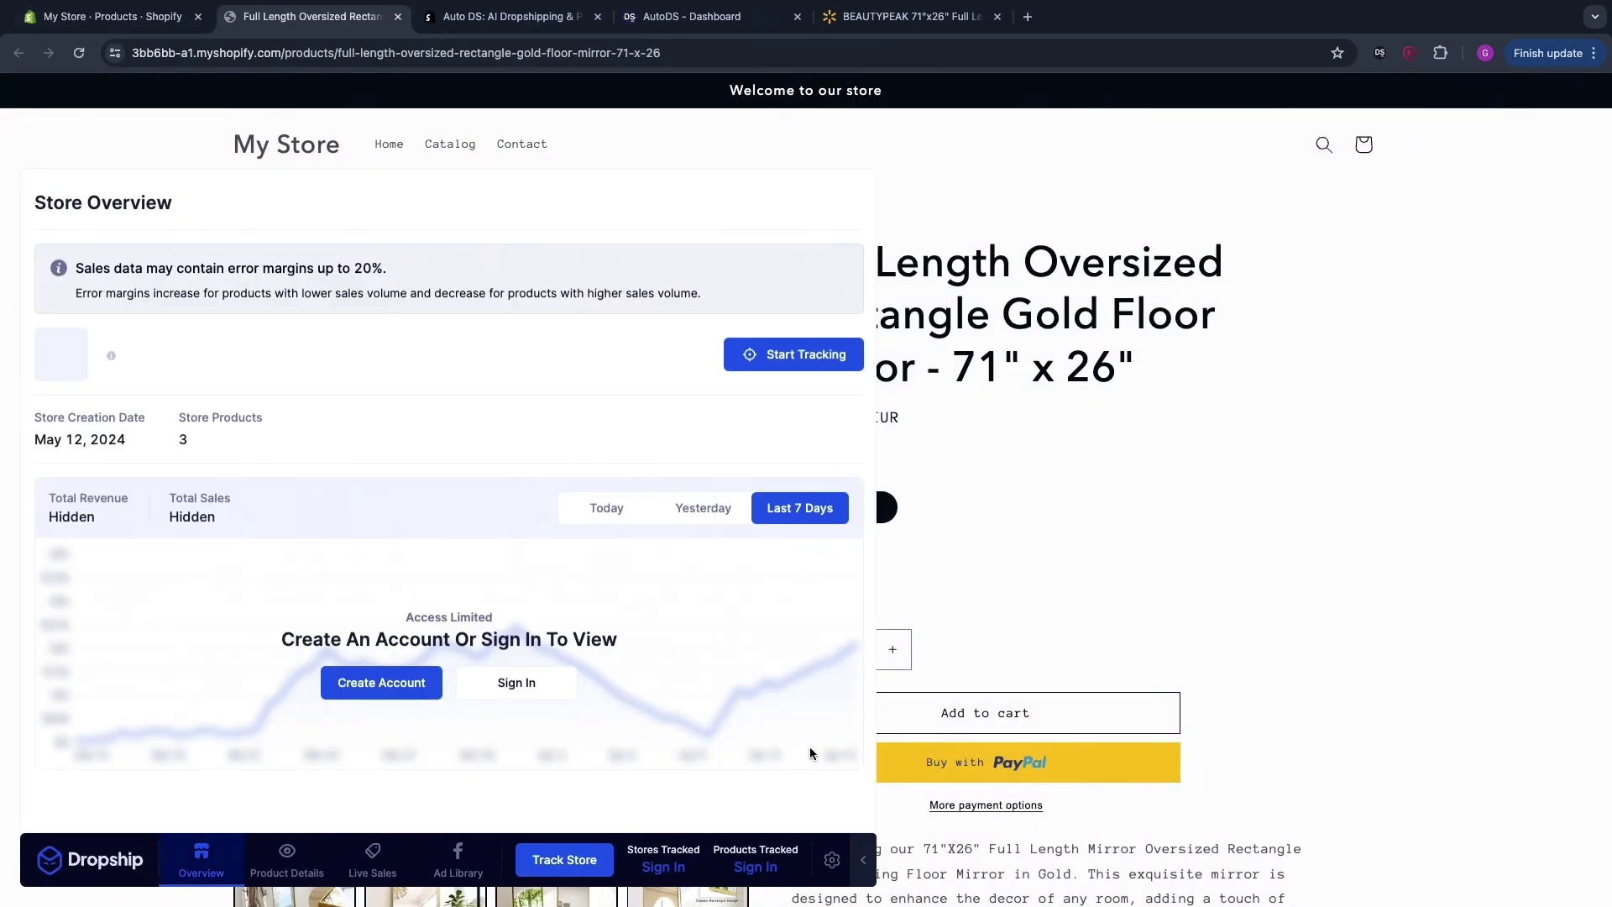
Step: Dismiss the Dropship overview panel and check the second photo and €125,32 EUR price
left_click(361, 832)
scroll(483, 588, "down", 1)
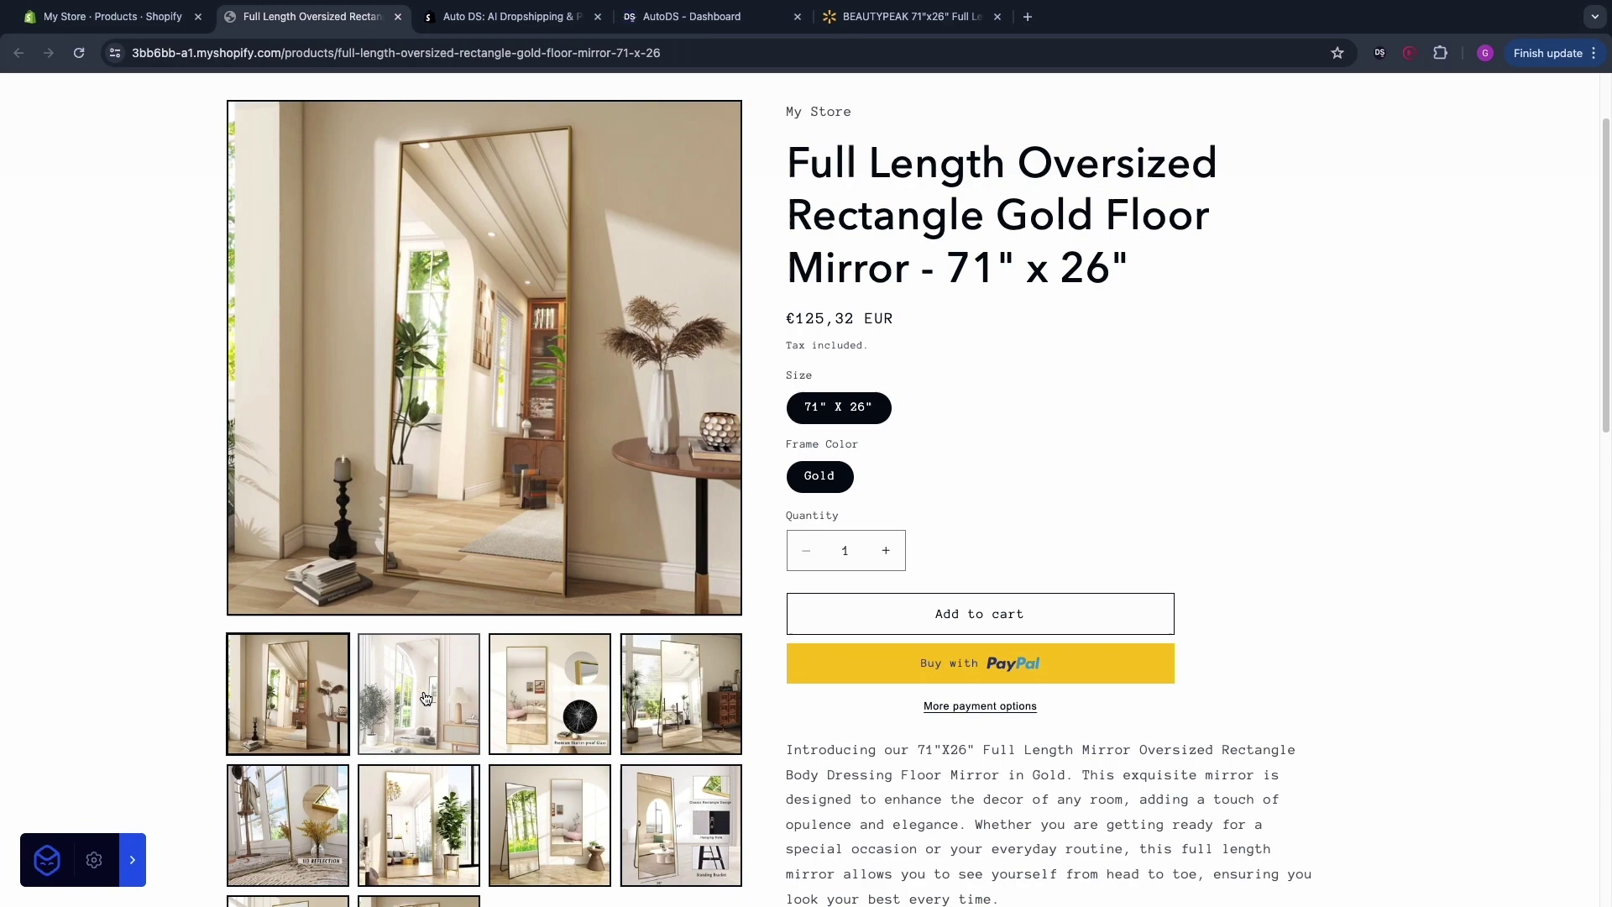
left_click(480, 715)
left_click_drag(805, 332, 922, 328)
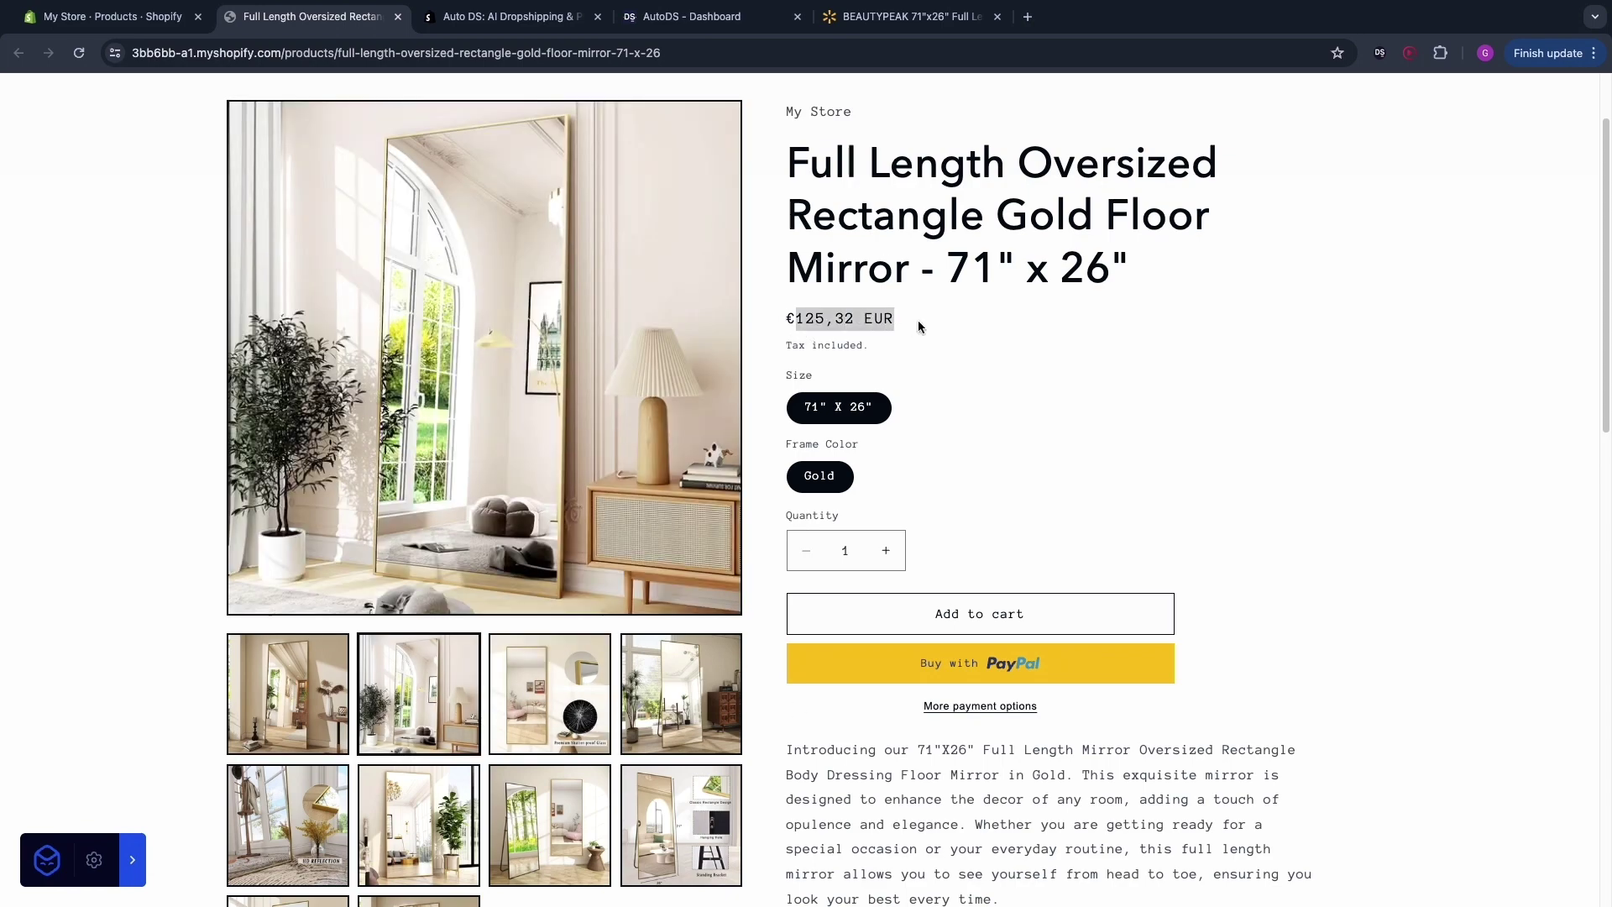
left_click(840, 417)
Step: Scroll through the mirror's storefront page, viewing the tenth photo and description
scroll(881, 470, "down", 7)
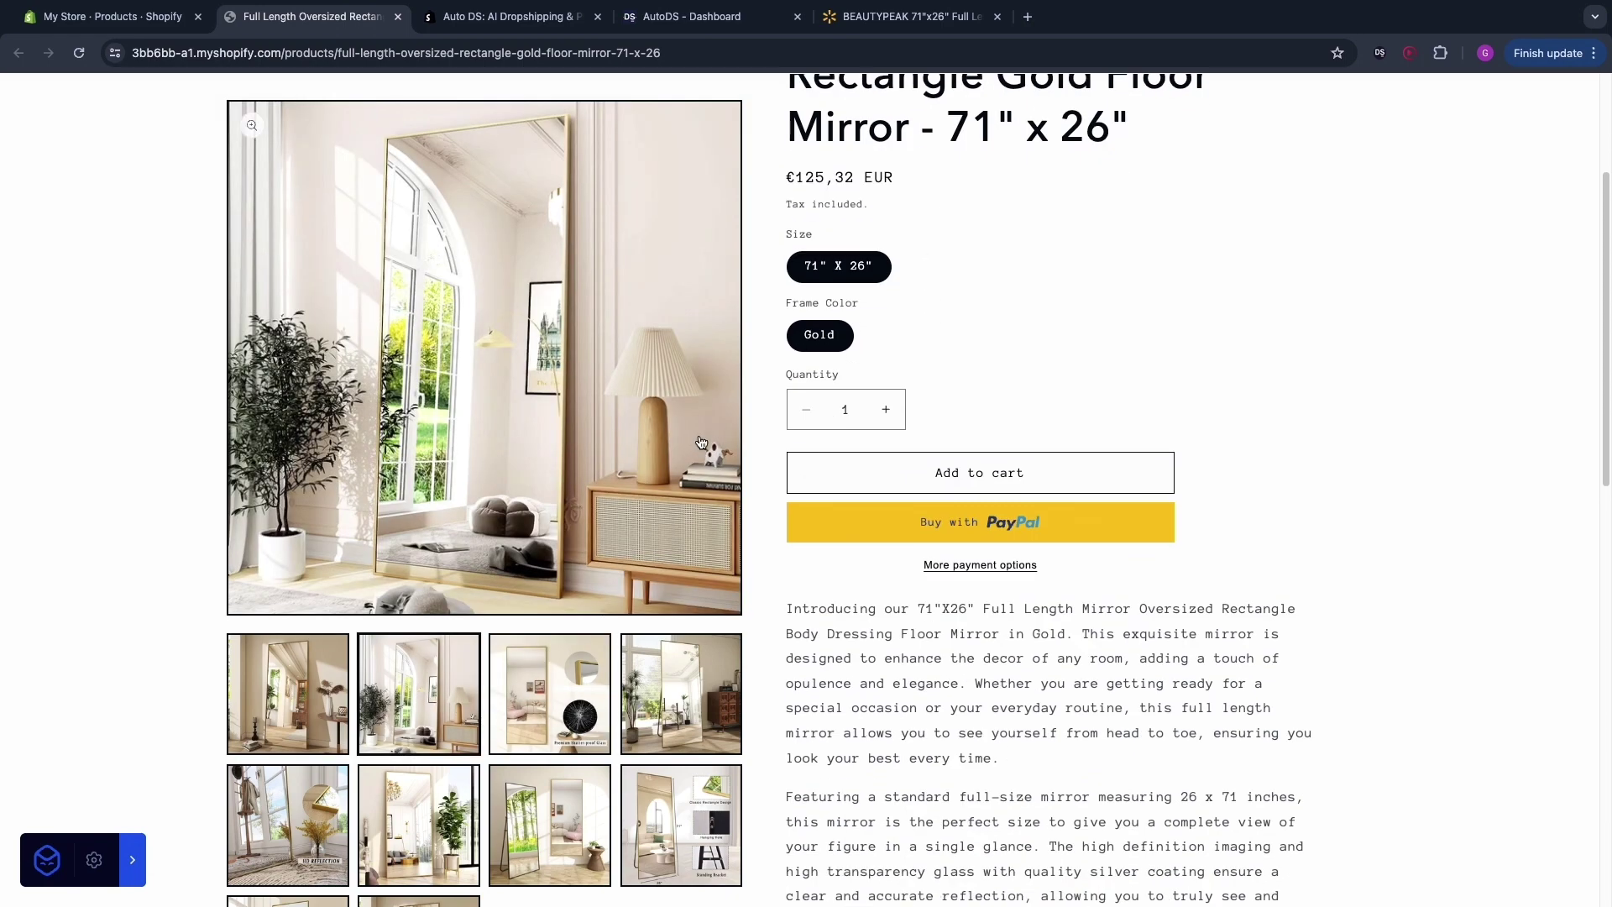
scroll(1144, 534, "down", 8)
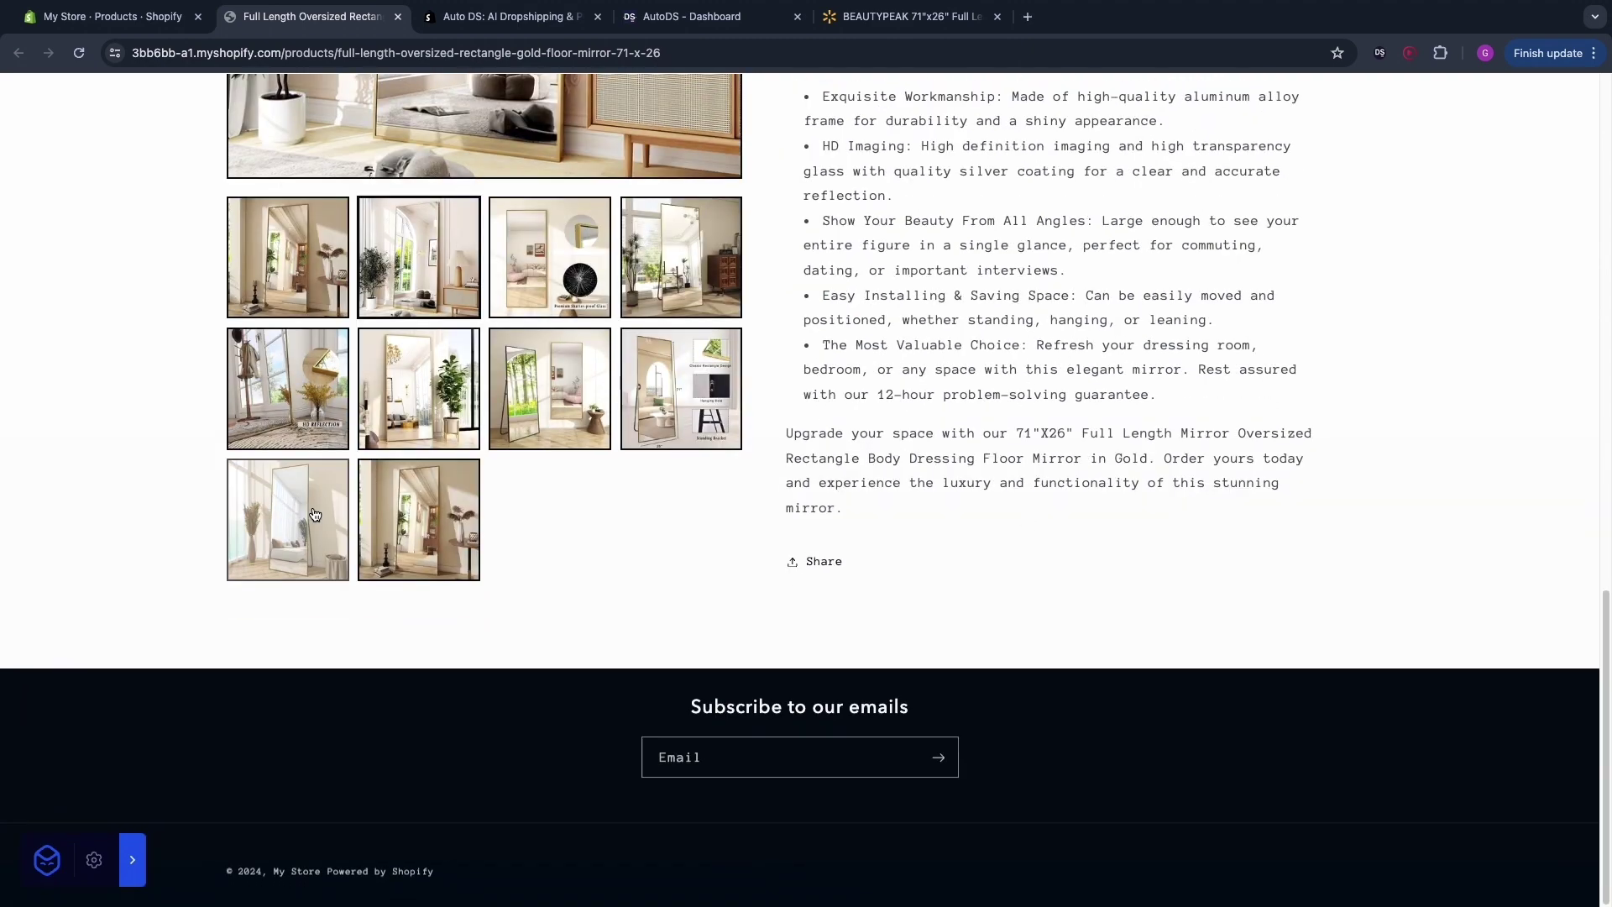
left_click(420, 519)
scroll(588, 504, "up", 7)
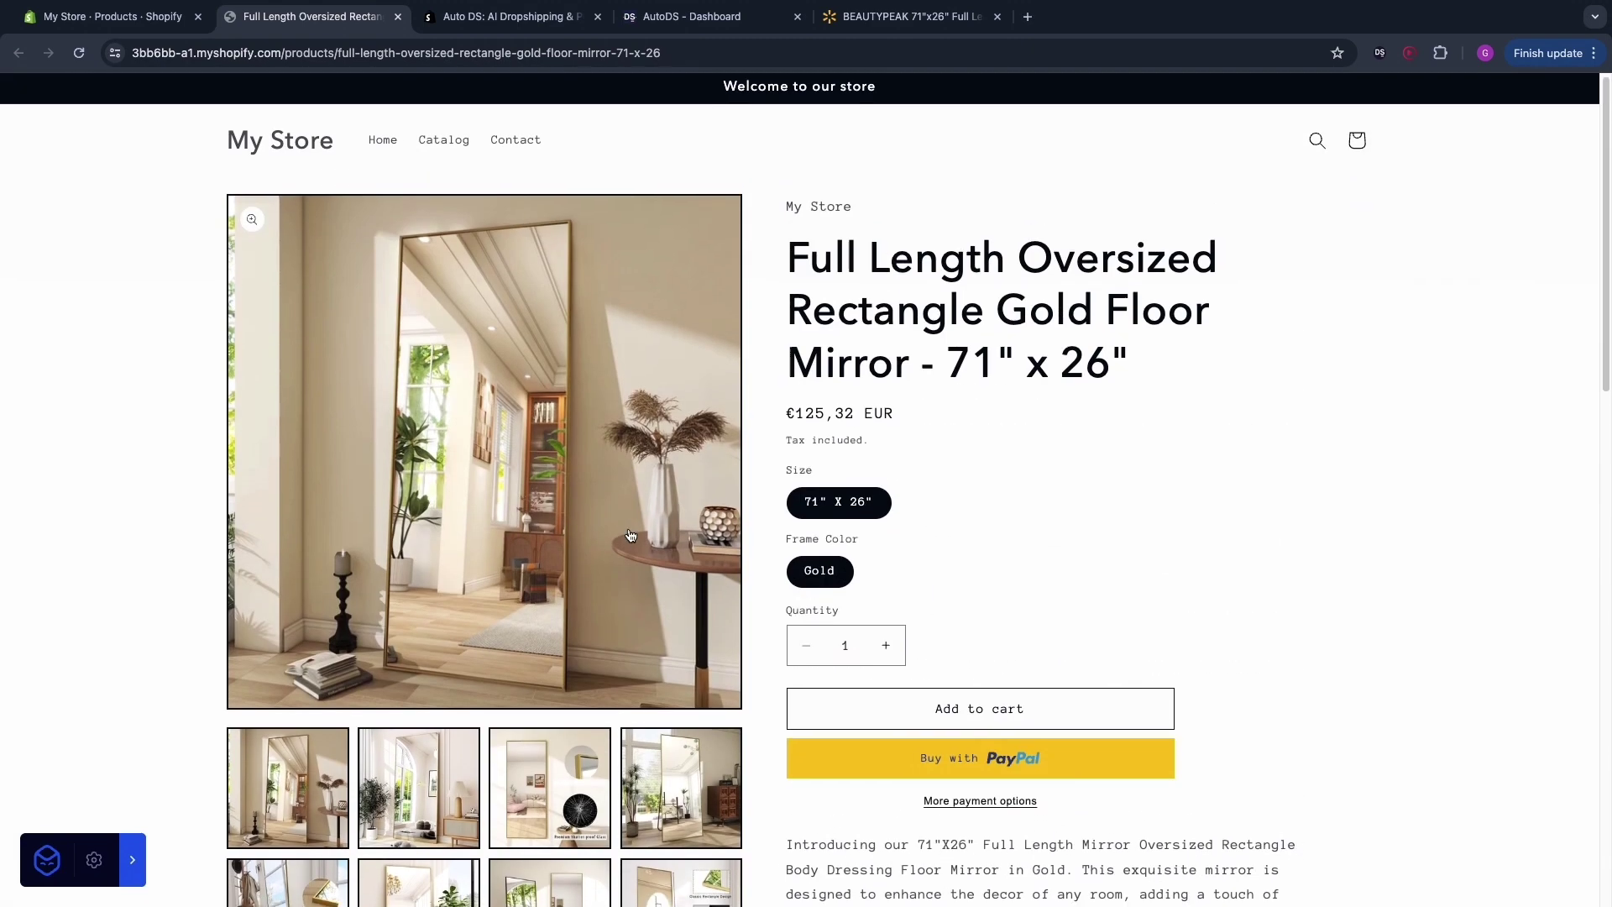
scroll(655, 554, "down", 1)
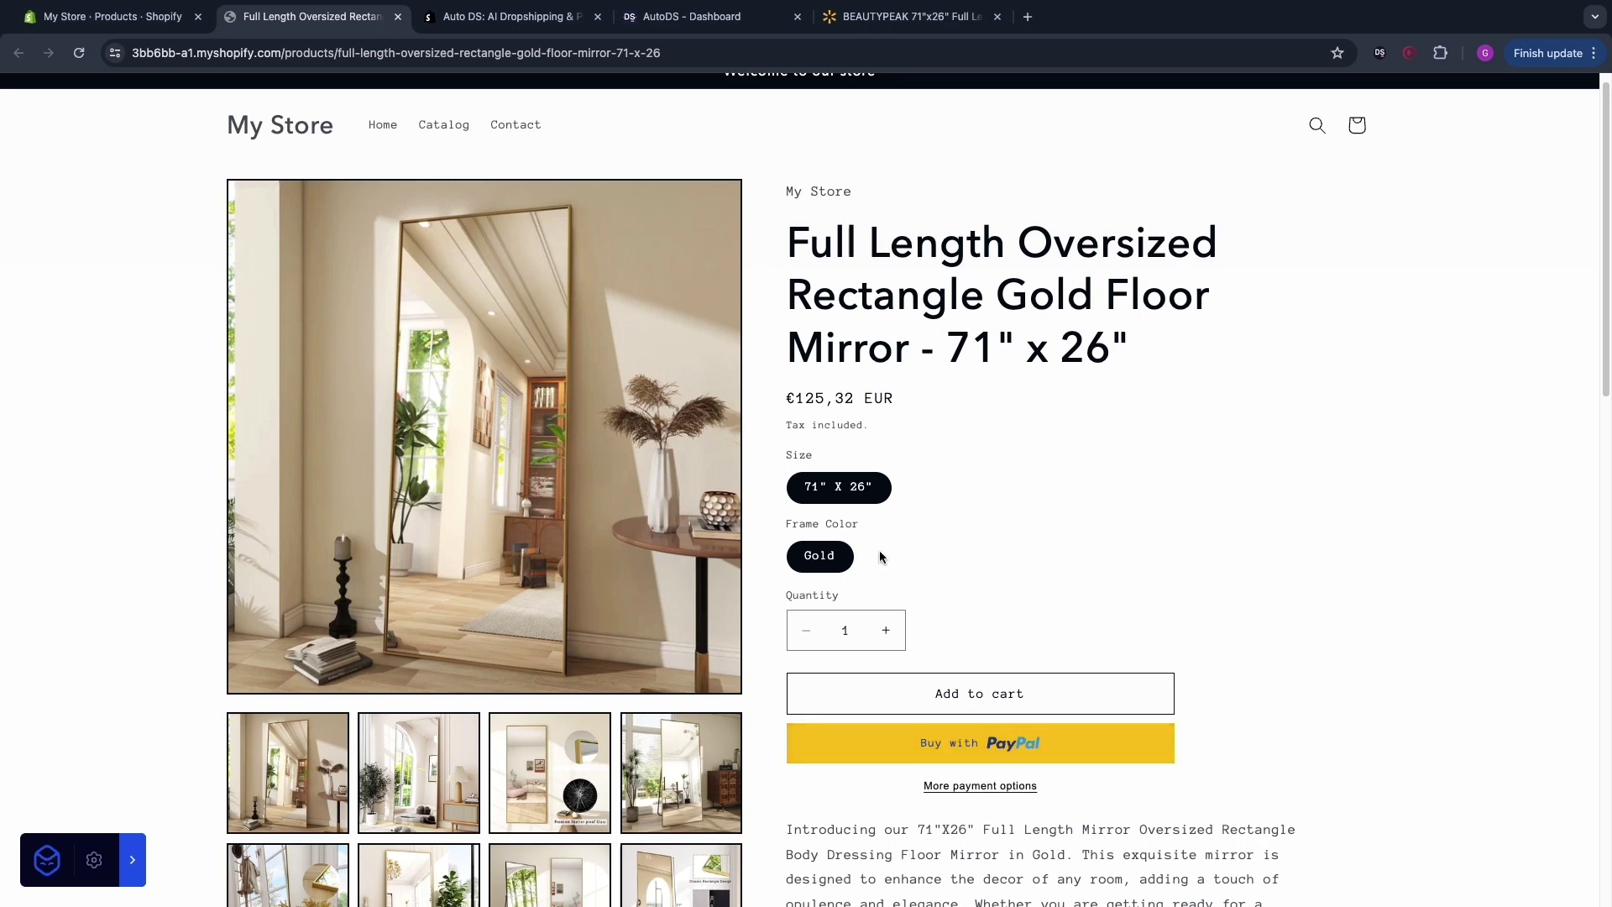
Step: View the original BEAUTYPEAK Walmart mirror listing priced at $109.00
left_click(895, 25)
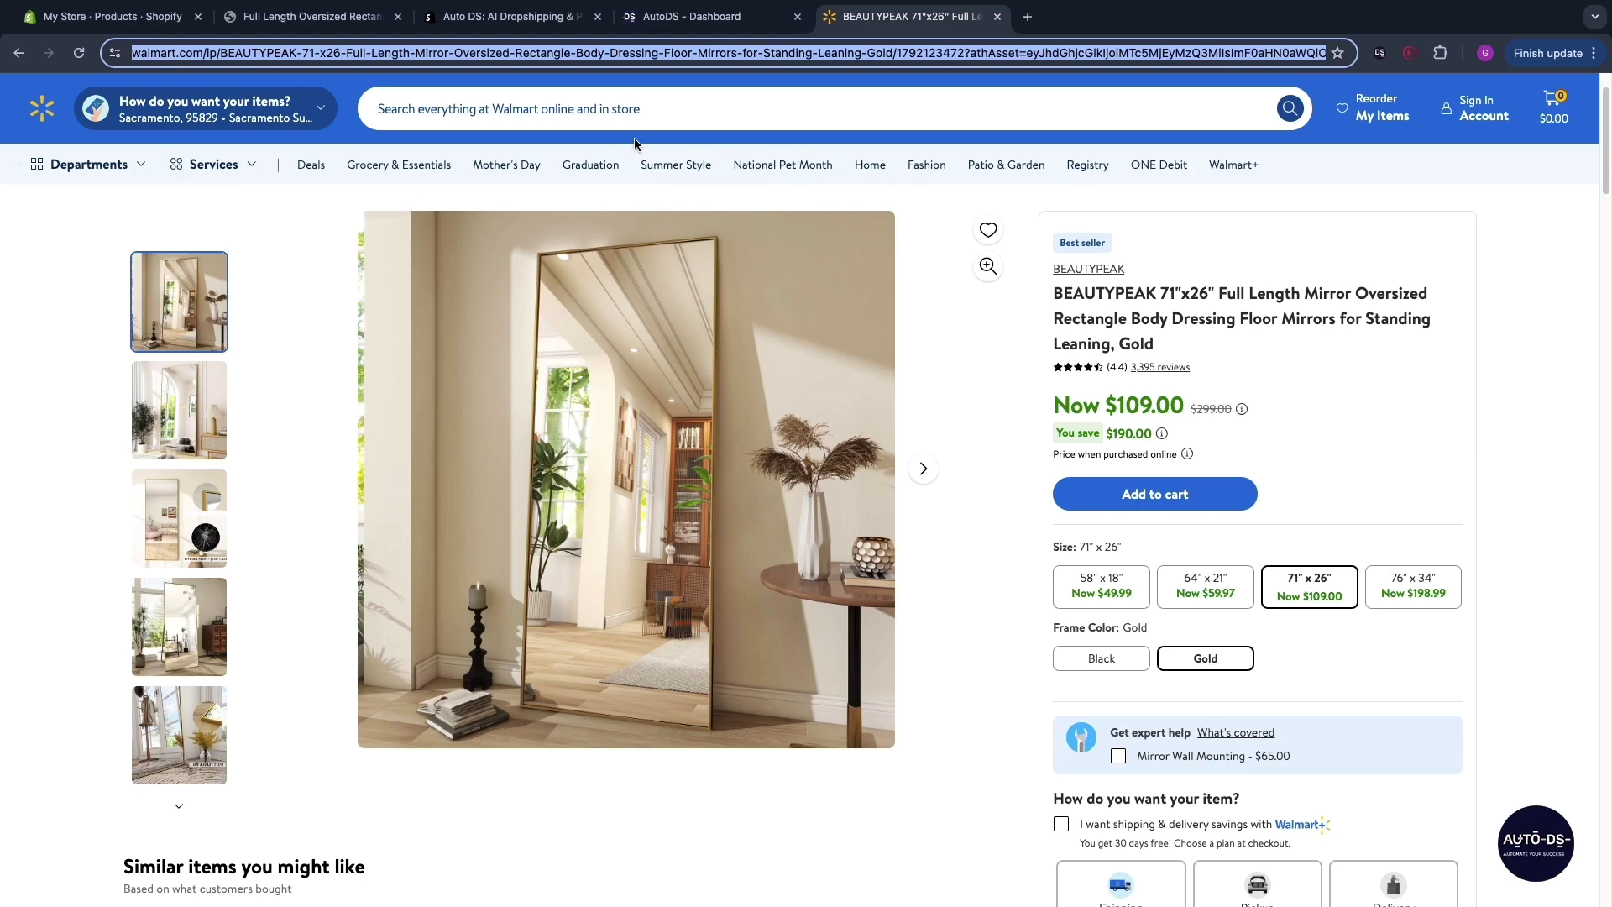
left_click(151, 23)
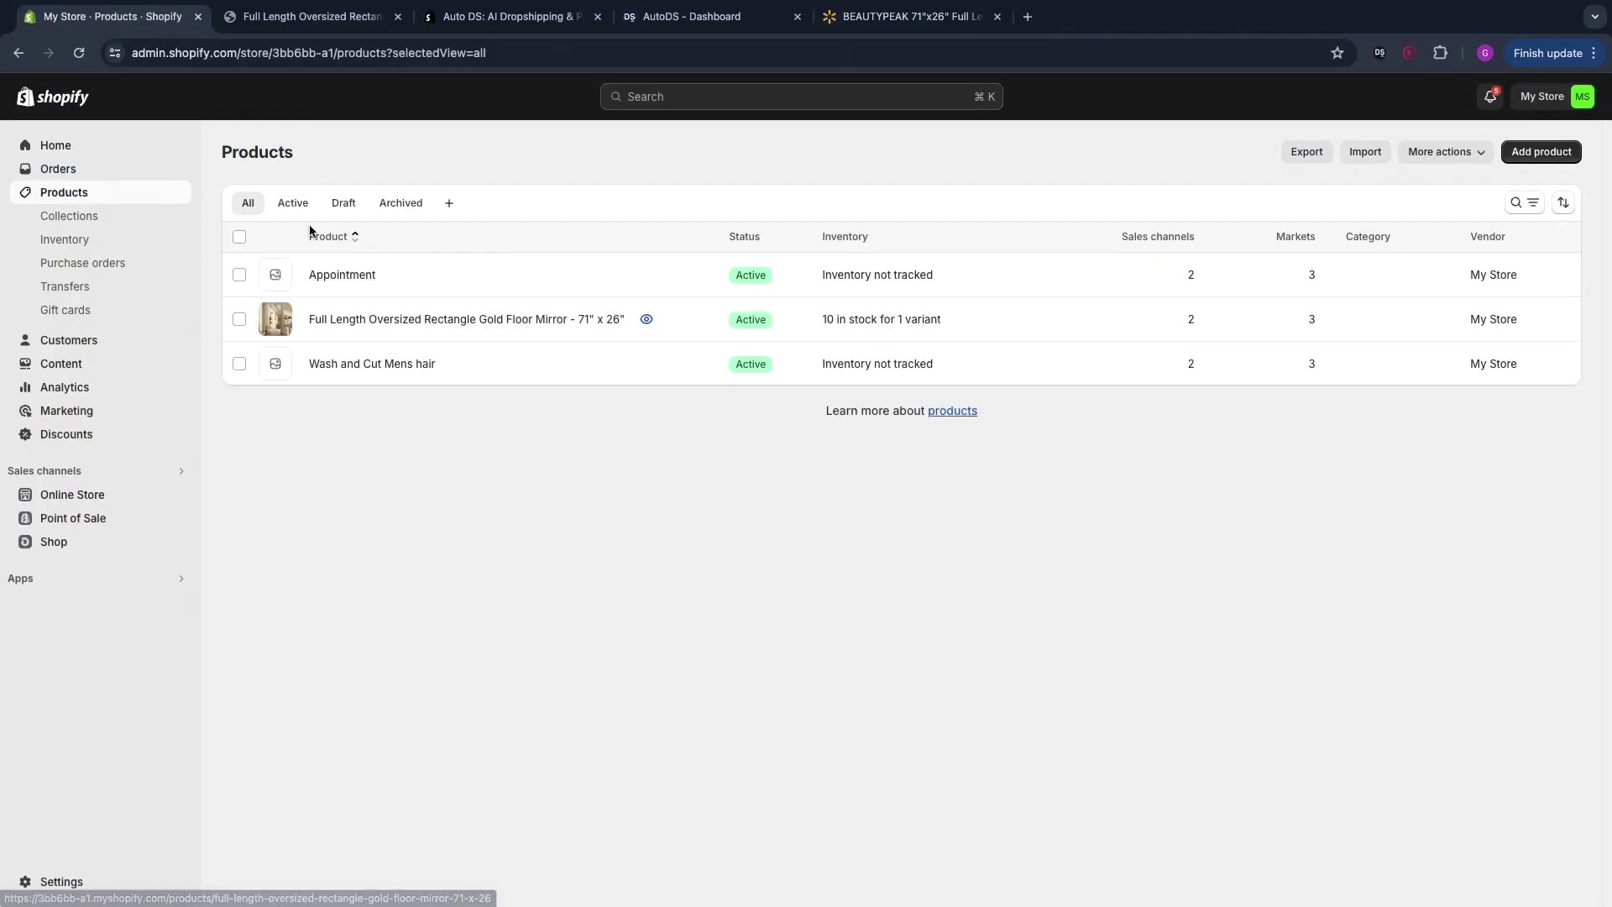